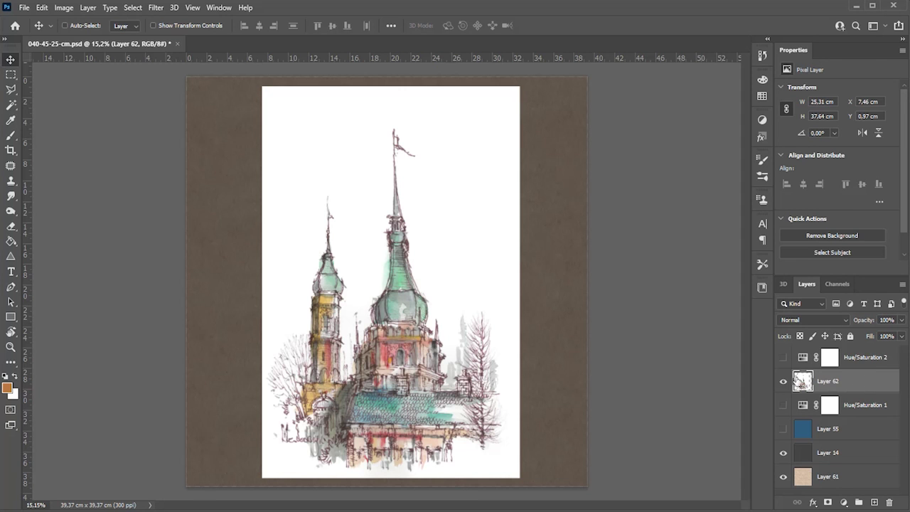
# - Set the church sketch (Layer 62) to Multiply blending and open the Camera Raw Filter
pyautogui.click(823, 322)
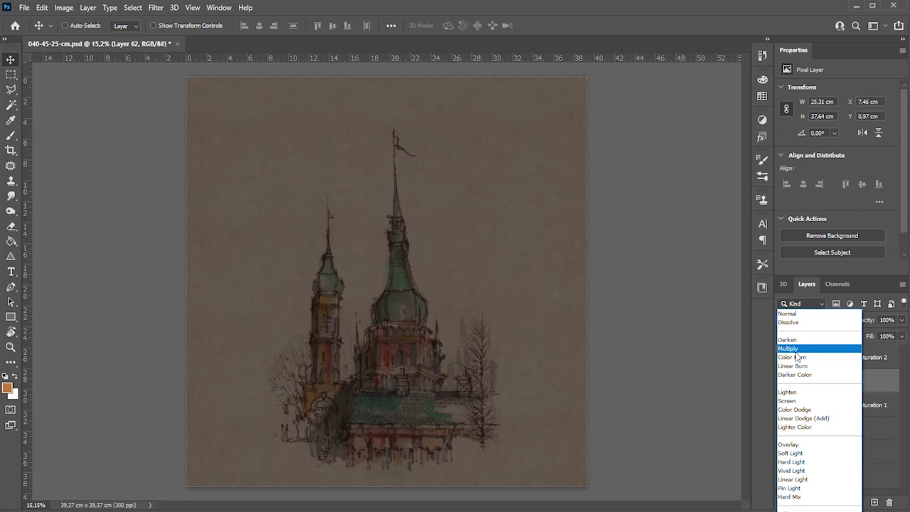
pyautogui.click(792, 348)
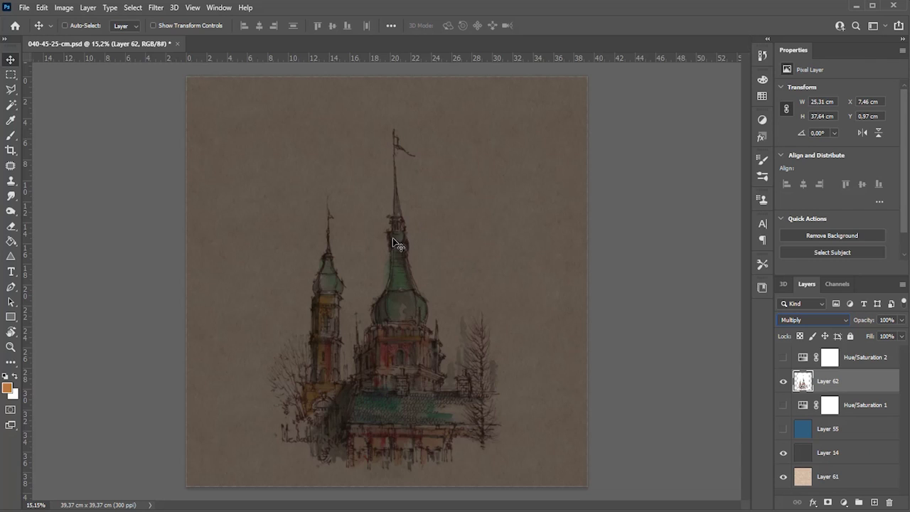
pyautogui.scroll(3, 392, 237)
pyautogui.scroll(2, 384, 306)
pyautogui.scroll(3, 362, 334)
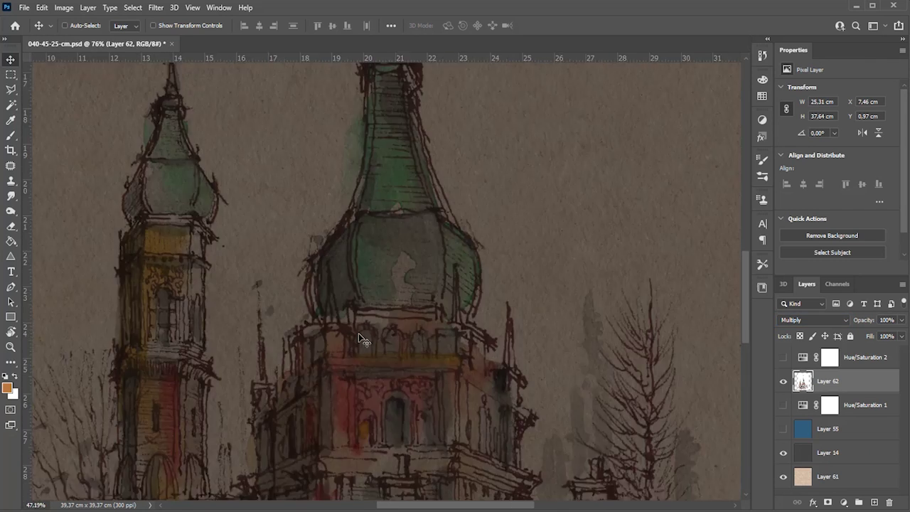
pyautogui.scroll(-4, 361, 337)
pyautogui.scroll(-1, 370, 308)
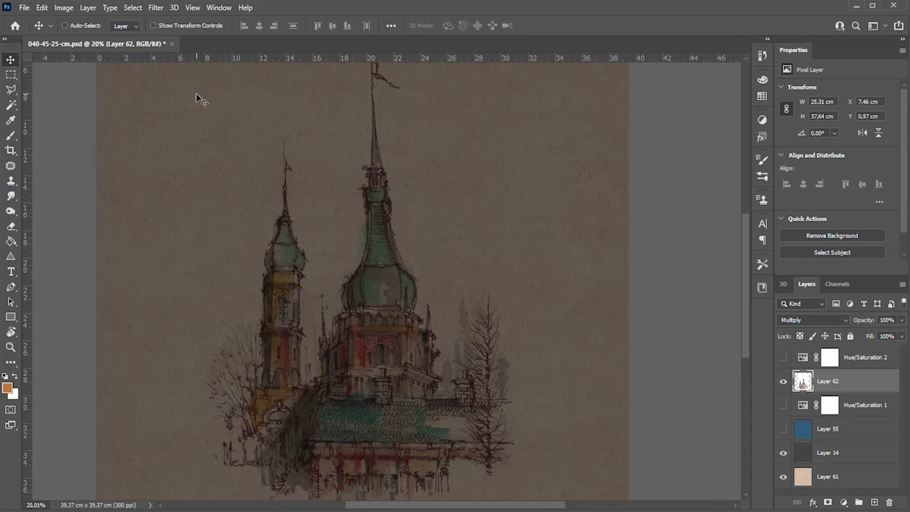
pyautogui.click(154, 8)
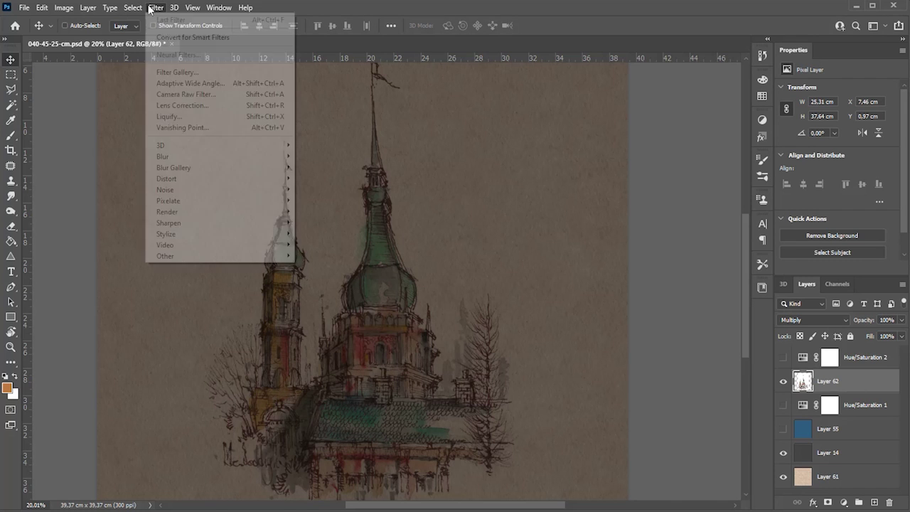
pyautogui.click(165, 95)
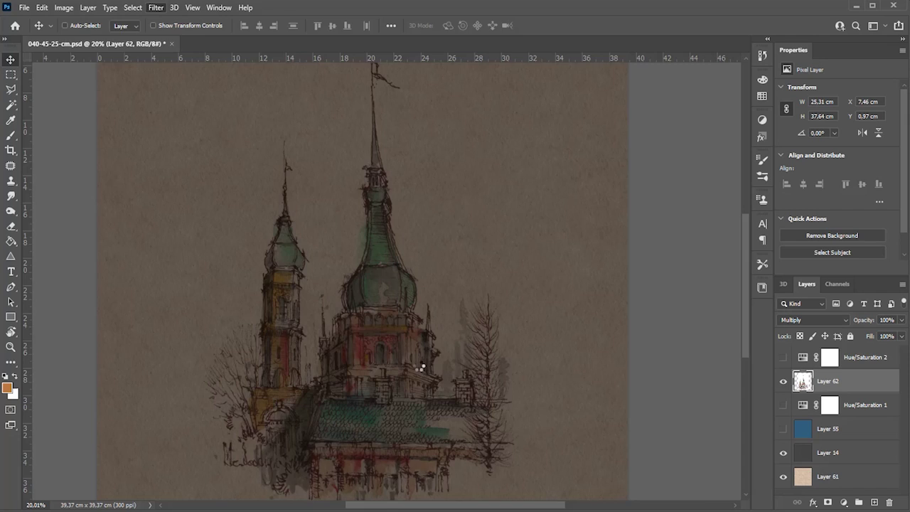
# - Boost the sketch's Clarity in Camera Raw to crisp its ink lines, then apply the filter
pyautogui.scroll(2, 417, 364)
pyautogui.scroll(1, 398, 384)
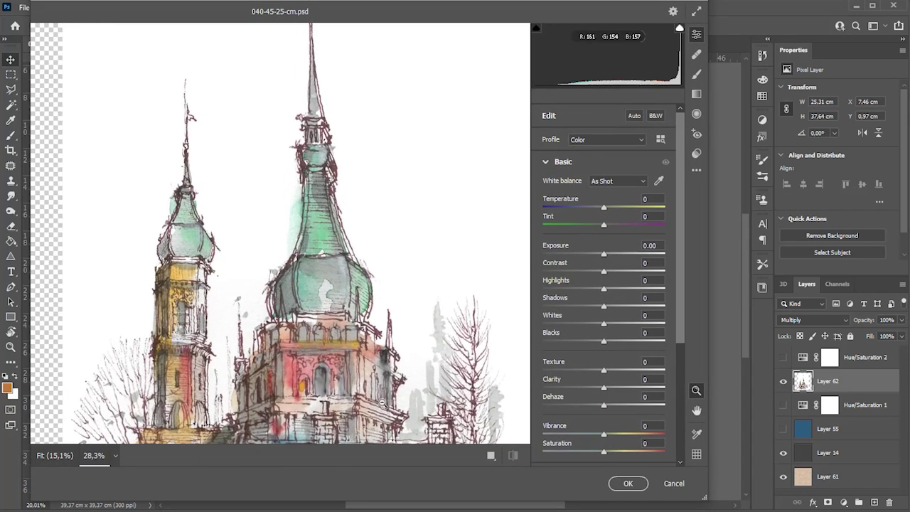
pyautogui.scroll(2, 384, 402)
pyautogui.scroll(1, 390, 398)
pyautogui.scroll(1, 394, 389)
pyautogui.scroll(1, 407, 373)
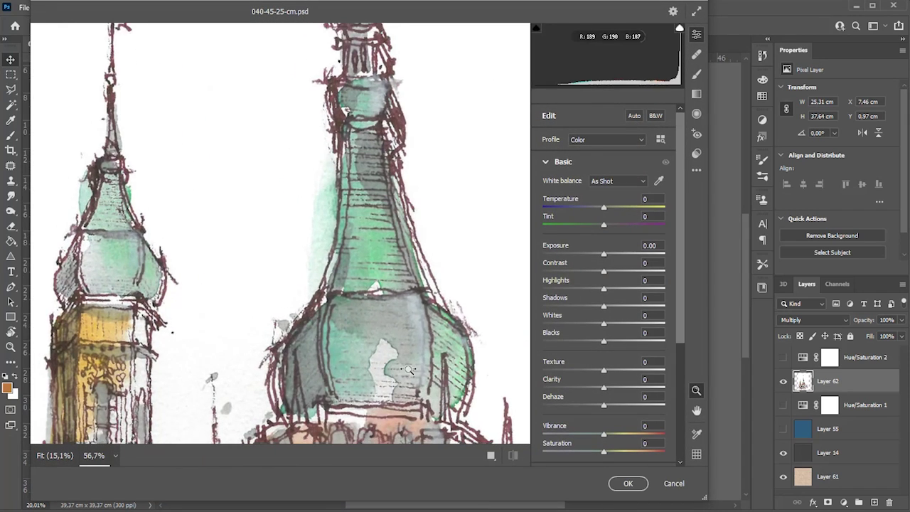
pyautogui.scroll(-2, 410, 370)
pyautogui.scroll(2, 427, 398)
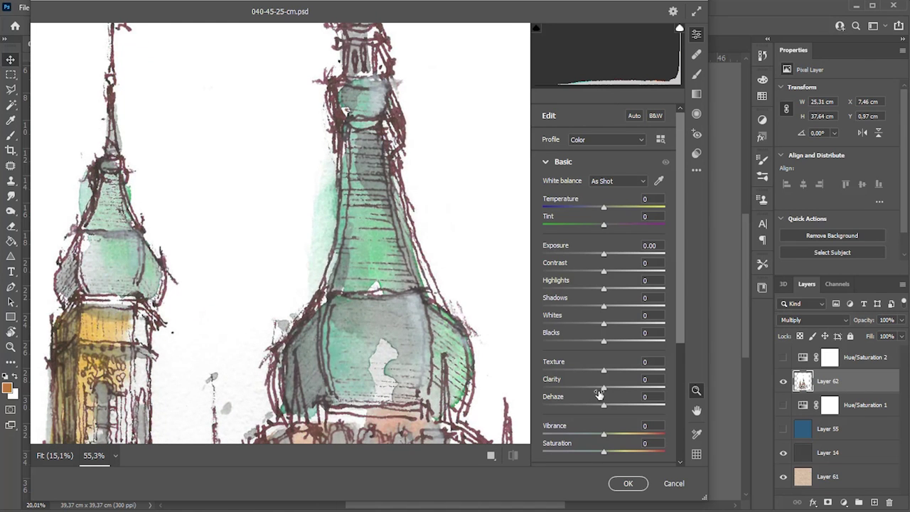
pyautogui.moveTo(610, 390); pyautogui.dragTo(628, 390)
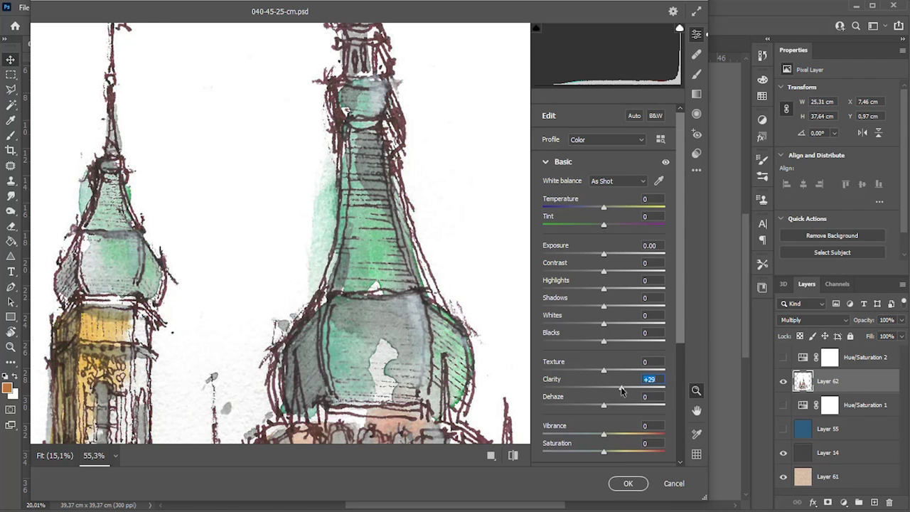
pyautogui.click(628, 484)
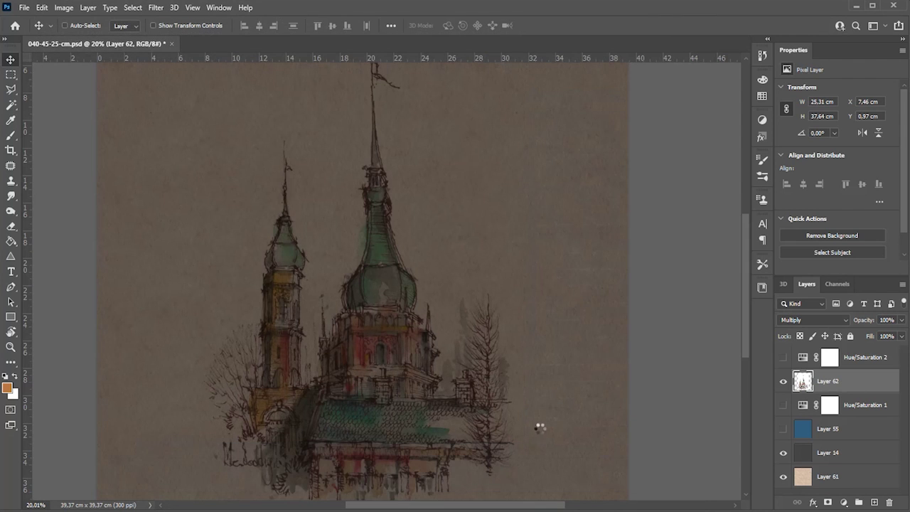
# - Add vertical guides at the central spire and left tower, and warp the sketch onto them
pyautogui.moveTo(28, 240); pyautogui.dragTo(400, 243)
pyautogui.hotkey('ctrl', 't')
pyautogui.click(509, 25)
pyautogui.moveTo(406, 306); pyautogui.dragTo(412, 305)
pyautogui.moveTo(27, 273); pyautogui.dragTo(327, 243)
pyautogui.moveTo(312, 185); pyautogui.dragTo(307, 186)
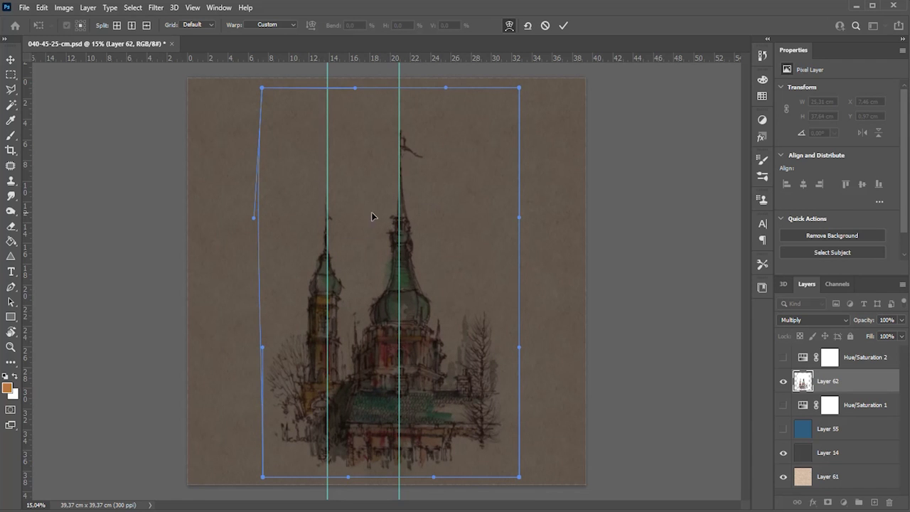
pyautogui.moveTo(413, 220); pyautogui.dragTo(420, 219)
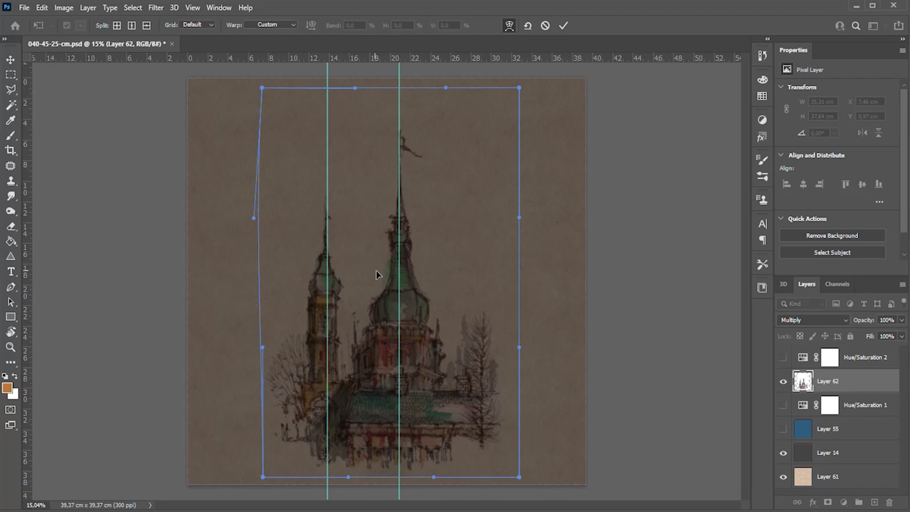
pyautogui.moveTo(380, 273); pyautogui.dragTo(426, 274)
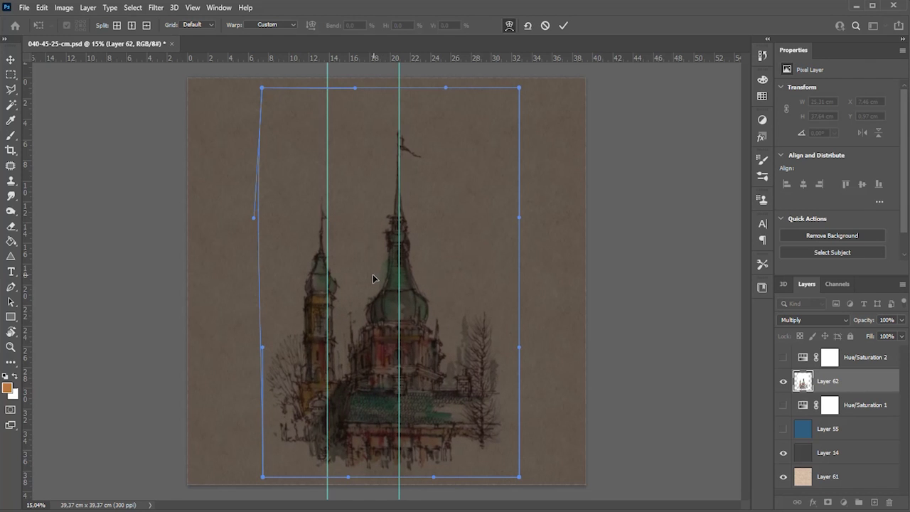
pyautogui.press('Return')
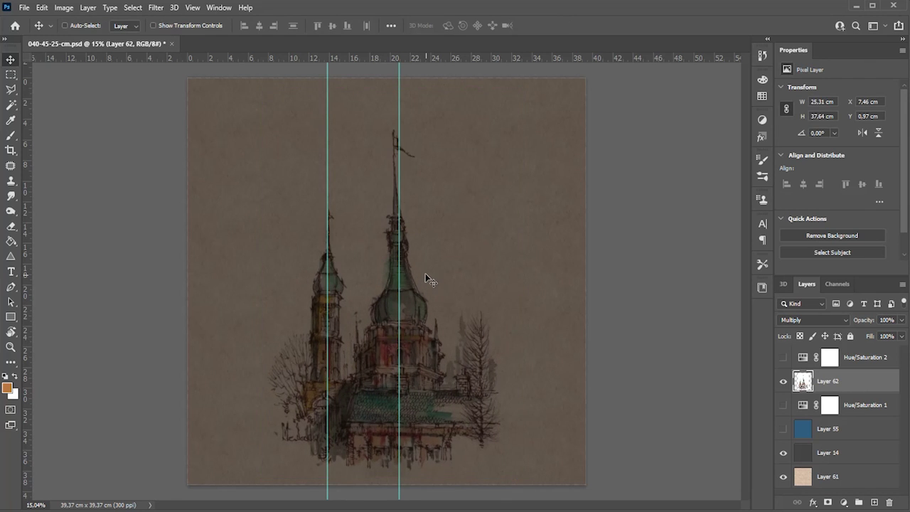
# - Warp the sketch's top edge again and commit it at 26.07 × 37.64 cm
pyautogui.hotkey('ctrl', 't')
pyautogui.click(509, 25)
pyautogui.moveTo(419, 116); pyautogui.dragTo(315, 134)
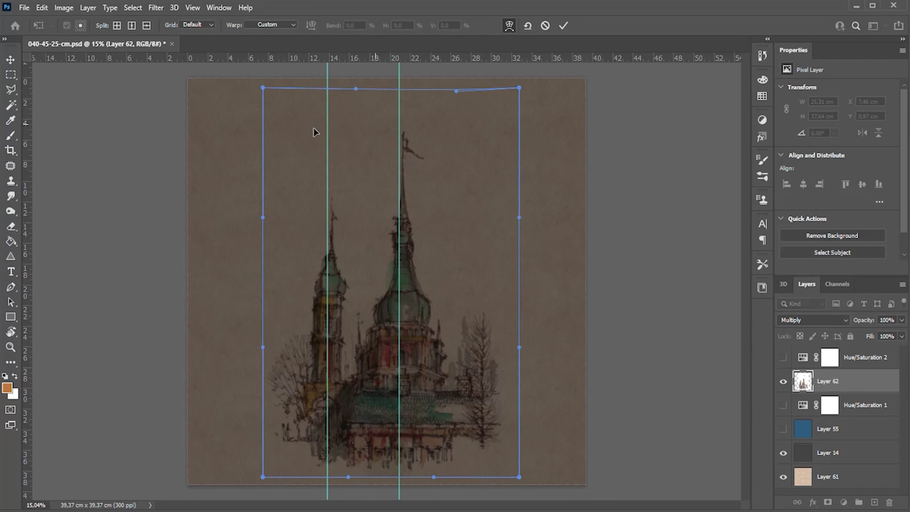
pyautogui.moveTo(419, 128); pyautogui.dragTo(461, 307)
pyautogui.moveTo(299, 113); pyautogui.dragTo(293, 114)
pyautogui.press('Return')
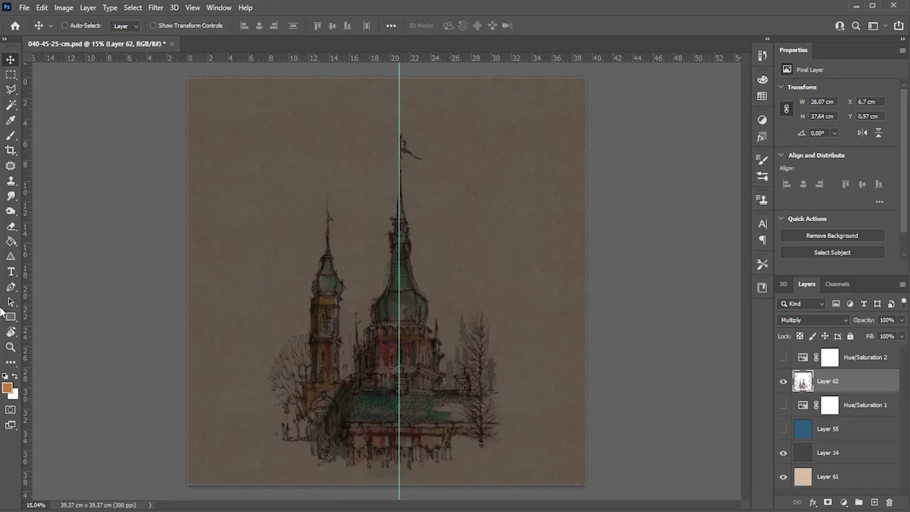
# - Add Layer 63 below the sketch and stamp white washes by the main dome and left tower
pyautogui.click(876, 503)
pyautogui.moveTo(826, 382); pyautogui.dragTo(827, 406)
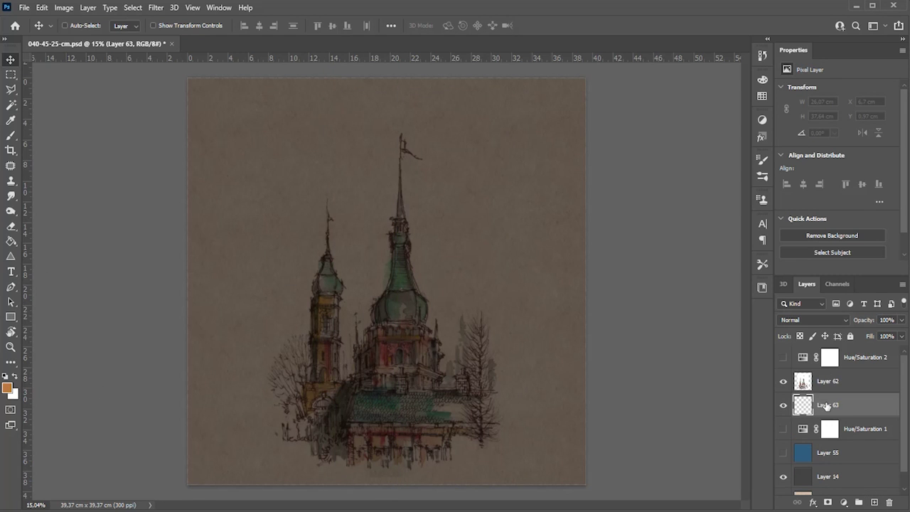
pyautogui.press('b')
pyautogui.rightClick(325, 268)
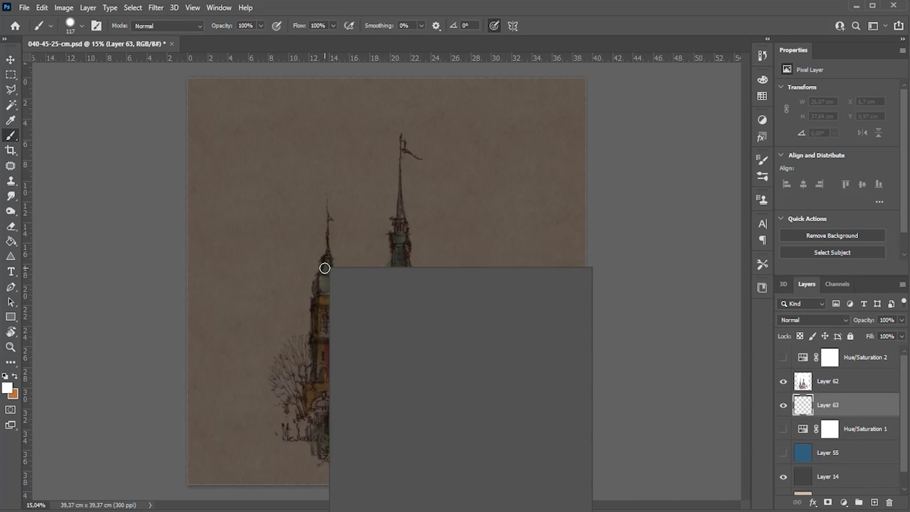
pyautogui.rightClick(416, 160)
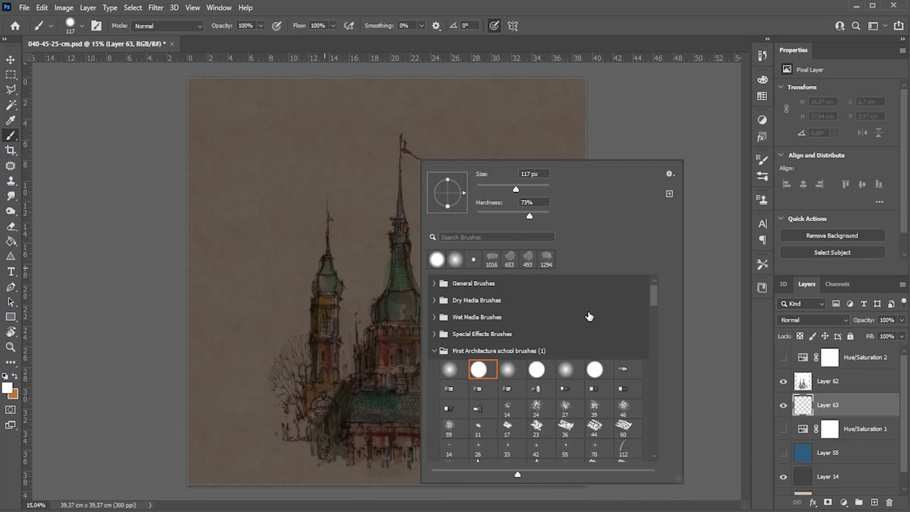
pyautogui.scroll(-2, 589, 320)
pyautogui.scroll(-2, 589, 338)
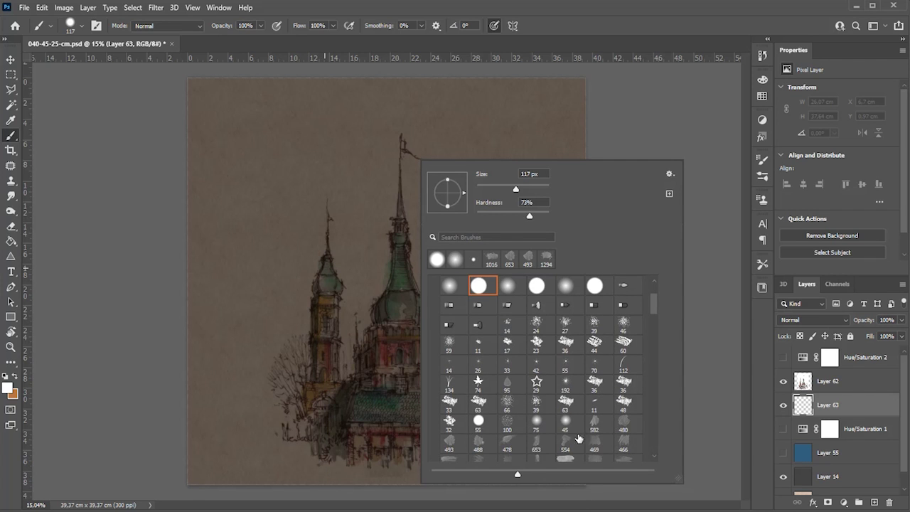
pyautogui.click(403, 253)
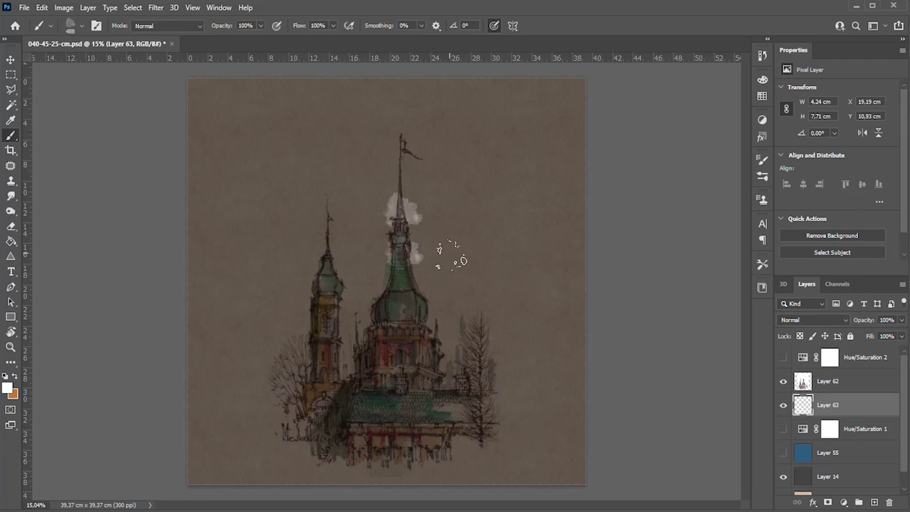
pyautogui.scroll(1, 403, 226)
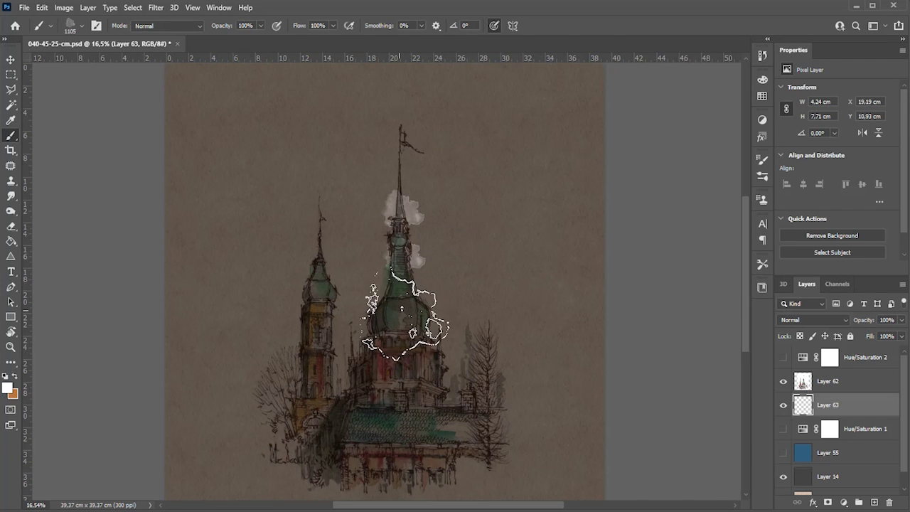
pyautogui.click(414, 299)
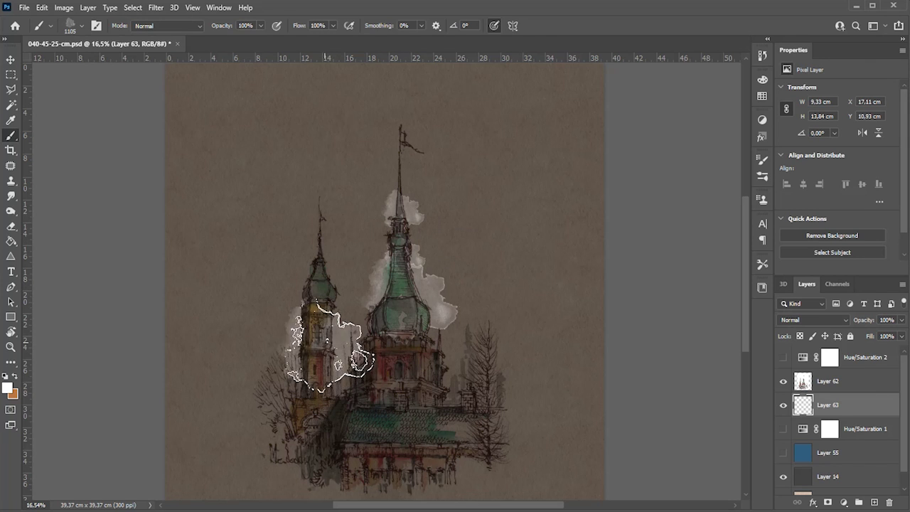
pyautogui.click(327, 334)
# - Switch to a larger wash brush, stamp white over the roof, and add a mask to Layer 63
pyautogui.rightClick(414, 384)
pyautogui.rightClick(490, 171)
pyautogui.scroll(-2, 620, 331)
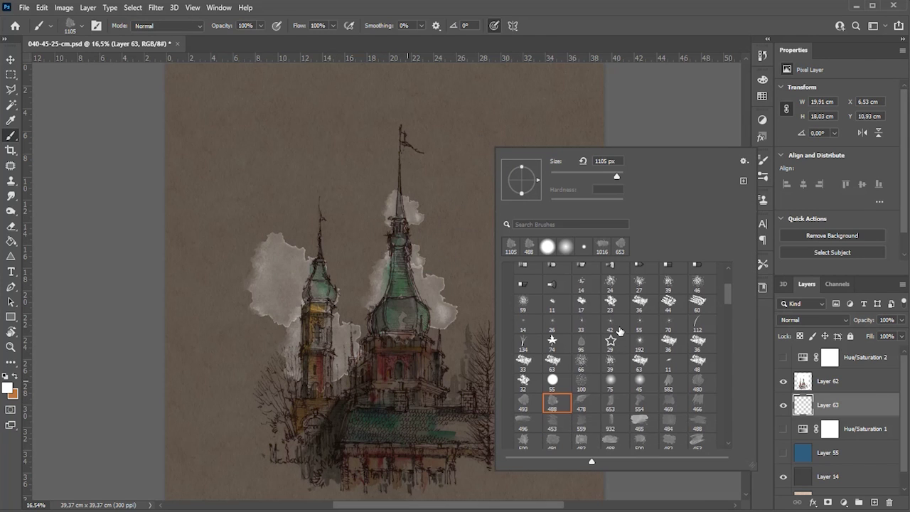
pyautogui.click(646, 439)
pyautogui.click(406, 376)
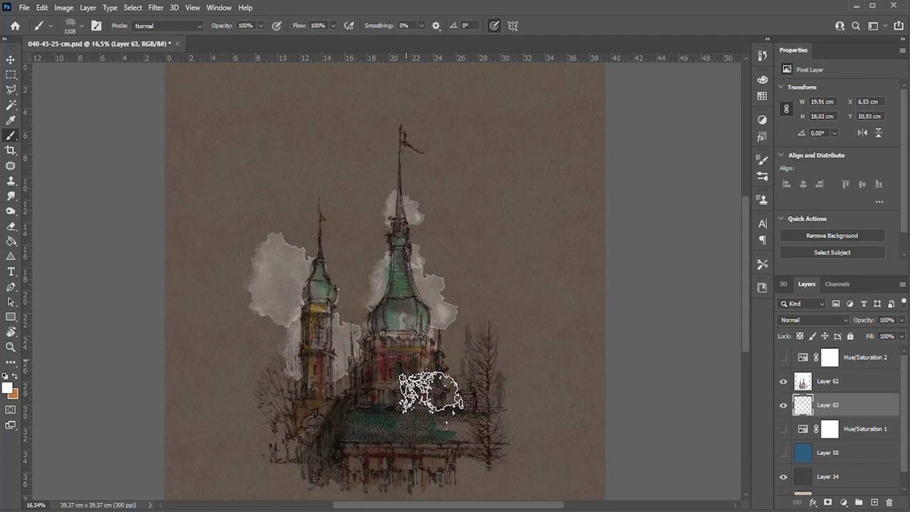
pyautogui.click(427, 416)
pyautogui.click(462, 440)
pyautogui.press('[')
pyautogui.press('[')
pyautogui.press('[')
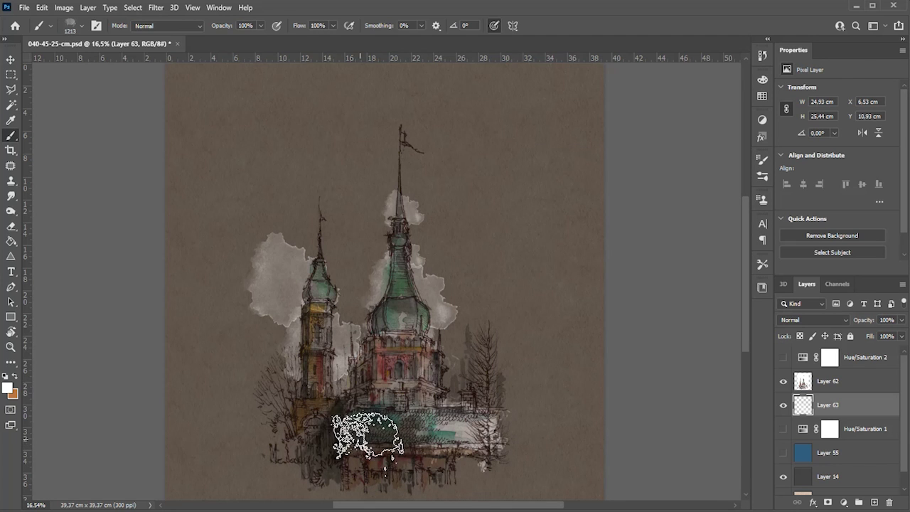
pyautogui.press(']')
pyautogui.press(']')
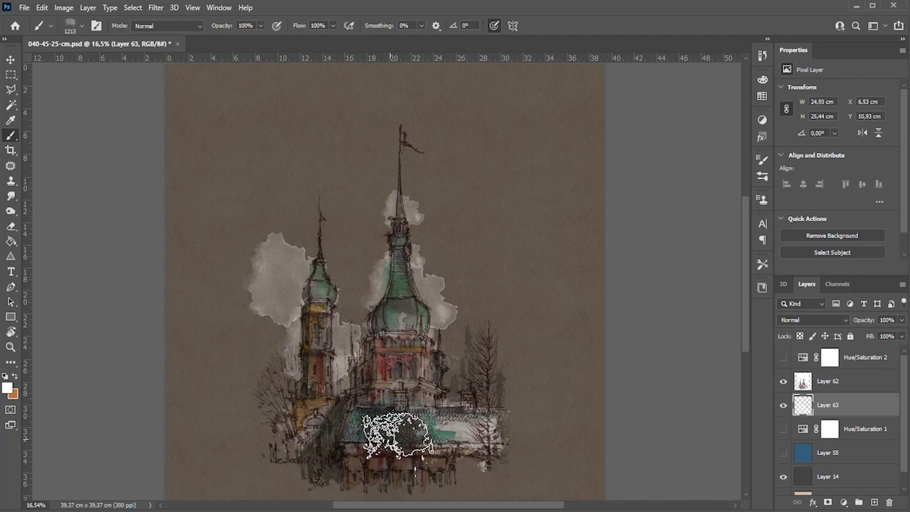
pyautogui.click(391, 439)
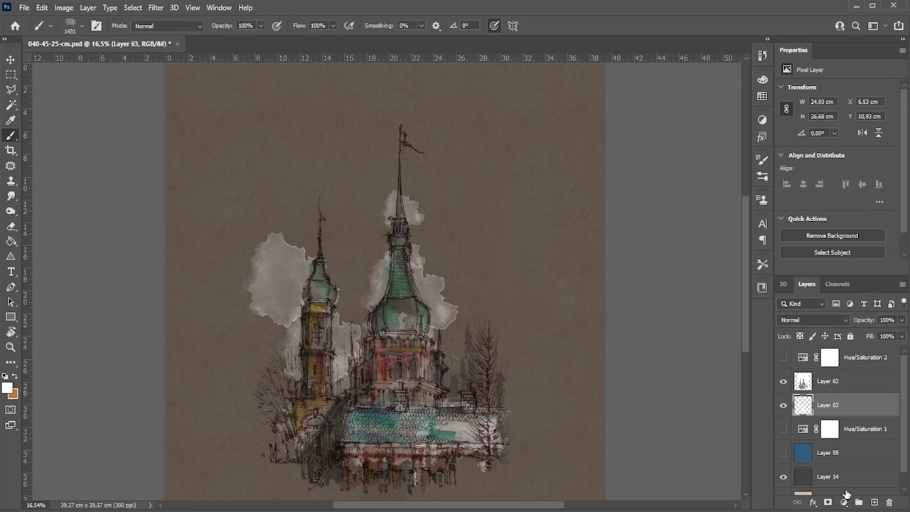
pyautogui.click(827, 504)
pyautogui.rightClick(189, 171)
# - Shrink the brush to 86 px and mask out the white wash around the steeples
pyautogui.scroll(5, 415, 283)
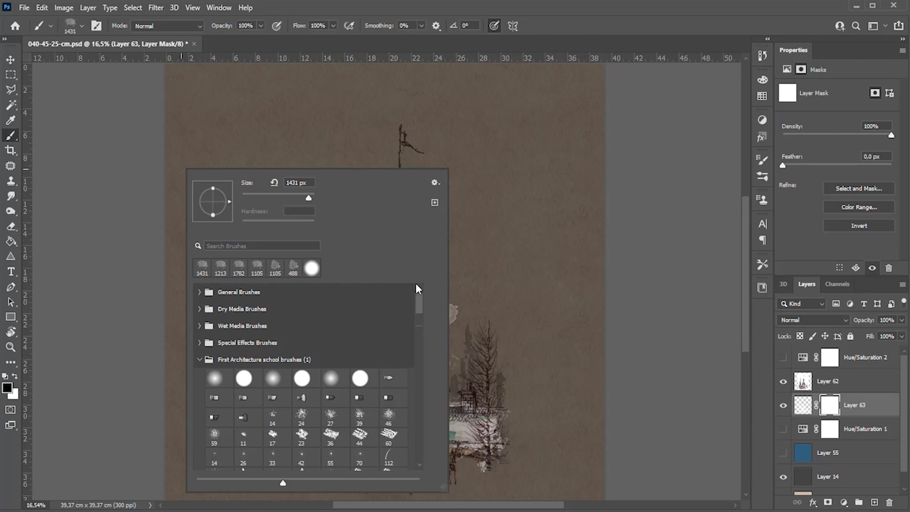
pyautogui.keyDown('alt'); pyautogui.rightClick(524, 234); pyautogui.keyUp('alt')
pyautogui.scroll(5, 285, 271)
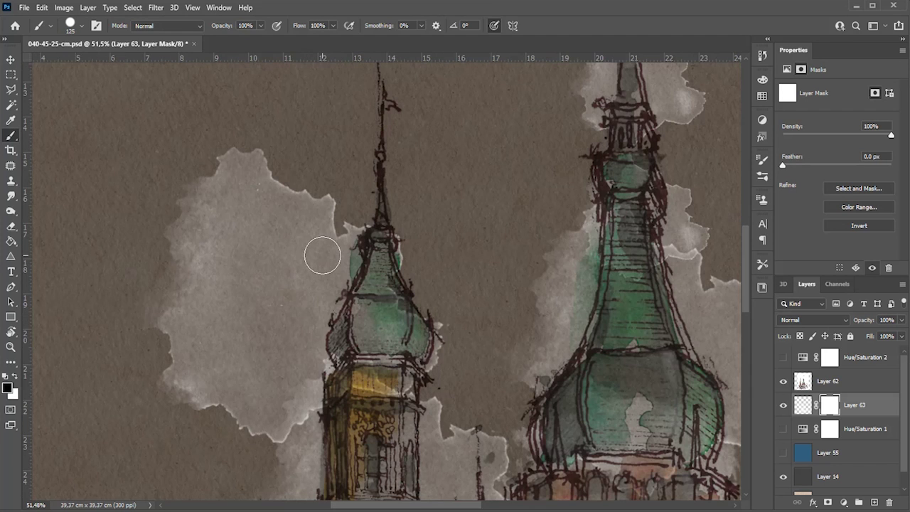
pyautogui.keyDown('alt'); pyautogui.rightClick(328, 237); pyautogui.keyUp('alt')
pyautogui.moveTo(362, 224)
pyautogui.mouseDown()
pyautogui.moveTo(224, 144)
pyautogui.moveTo(312, 342)
pyautogui.moveTo(296, 420)
pyautogui.moveTo(197, 359)
pyautogui.moveTo(266, 327)
pyautogui.moveTo(197, 300)
pyautogui.moveTo(175, 159)
pyautogui.mouseUp()
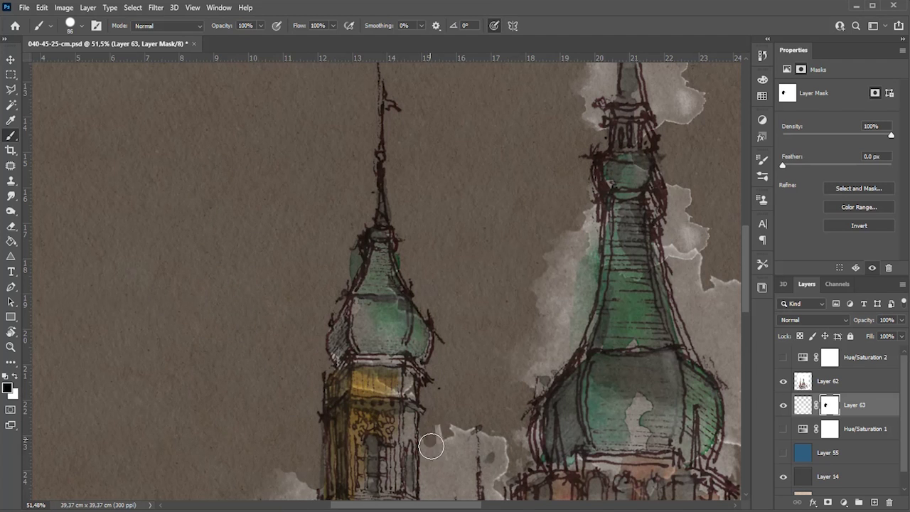
pyautogui.moveTo(431, 446); pyautogui.dragTo(522, 438)
pyautogui.moveTo(588, 306)
pyautogui.mouseDown()
pyautogui.moveTo(583, 173)
pyautogui.moveTo(569, 323)
pyautogui.mouseUp()
pyautogui.scroll(-5, 486, 293)
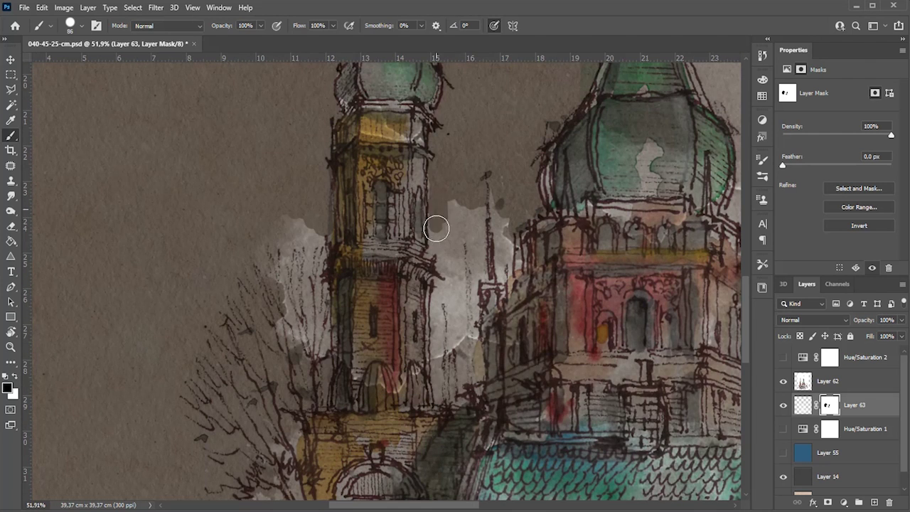
# - Mask out the remaining white wash around the tower, the dome and the spire top
pyautogui.moveTo(428, 254)
pyautogui.mouseDown()
pyautogui.moveTo(437, 360)
pyautogui.moveTo(465, 364)
pyautogui.mouseUp()
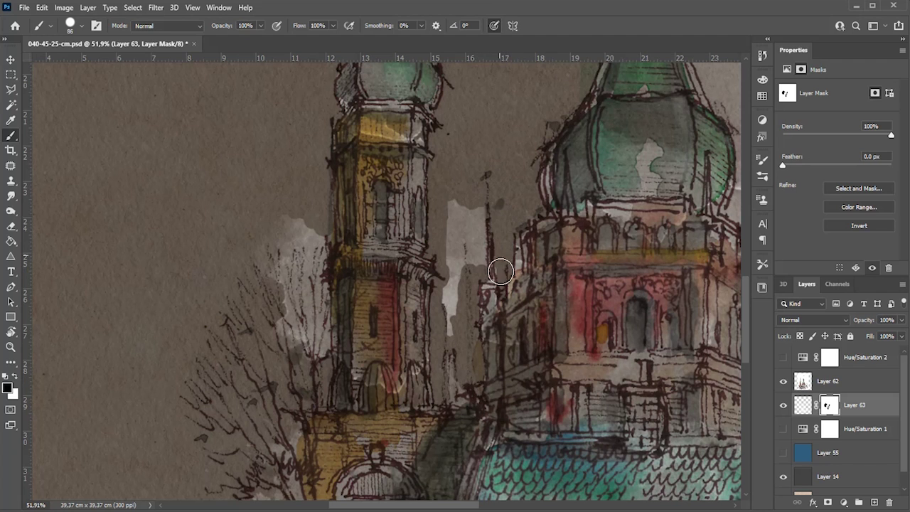
pyautogui.moveTo(501, 271); pyautogui.dragTo(449, 325)
pyautogui.moveTo(299, 225)
pyautogui.mouseDown()
pyautogui.moveTo(325, 329)
pyautogui.moveTo(284, 345)
pyautogui.mouseUp()
pyautogui.scroll(-5, 211, 303)
pyautogui.scroll(3, 443, 205)
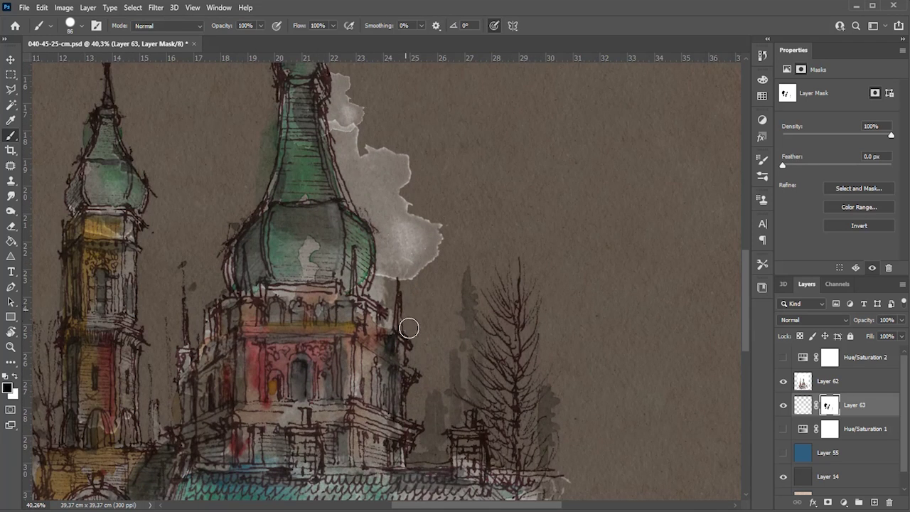
pyautogui.moveTo(381, 288)
pyautogui.mouseDown()
pyautogui.moveTo(429, 251)
pyautogui.moveTo(403, 152)
pyautogui.moveTo(356, 191)
pyautogui.mouseUp()
pyautogui.scroll(2, 308, 110)
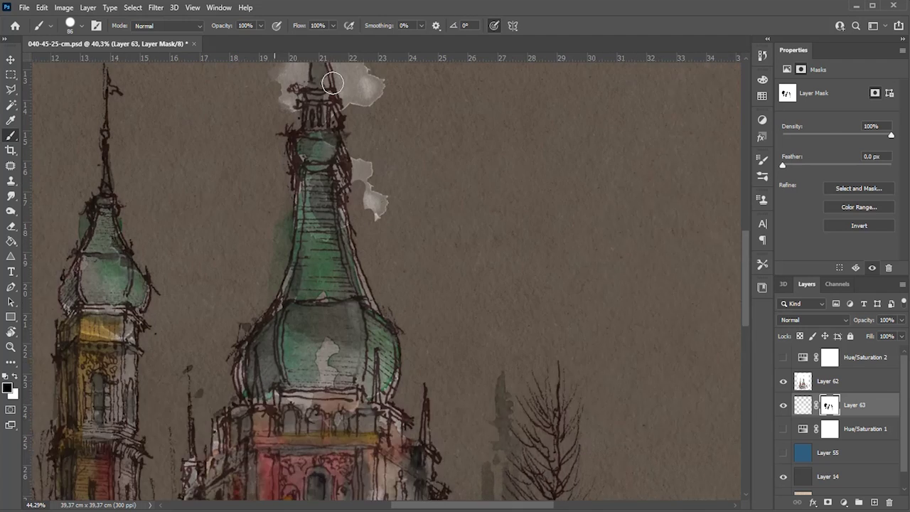
pyautogui.scroll(2, 361, 166)
pyautogui.scroll(3, 465, 344)
pyautogui.scroll(-1, 420, 361)
pyautogui.moveTo(407, 289); pyautogui.dragTo(331, 368)
pyautogui.scroll(-4, 297, 260)
pyautogui.scroll(-4, 413, 355)
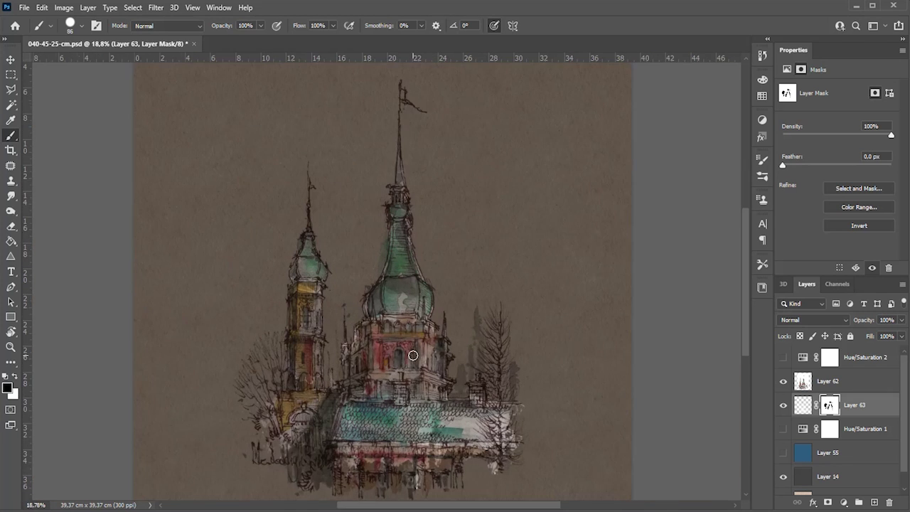
pyautogui.scroll(1, 424, 390)
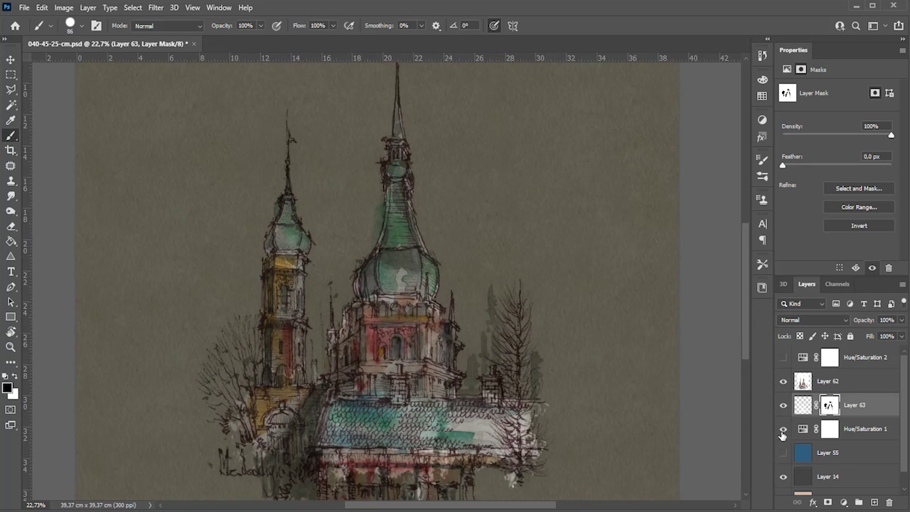
# - Hide the Hue/Saturation 1 adjustment and delete Hue/Saturation 2
pyautogui.click(783, 452)
pyautogui.click(783, 453)
pyautogui.click(784, 357)
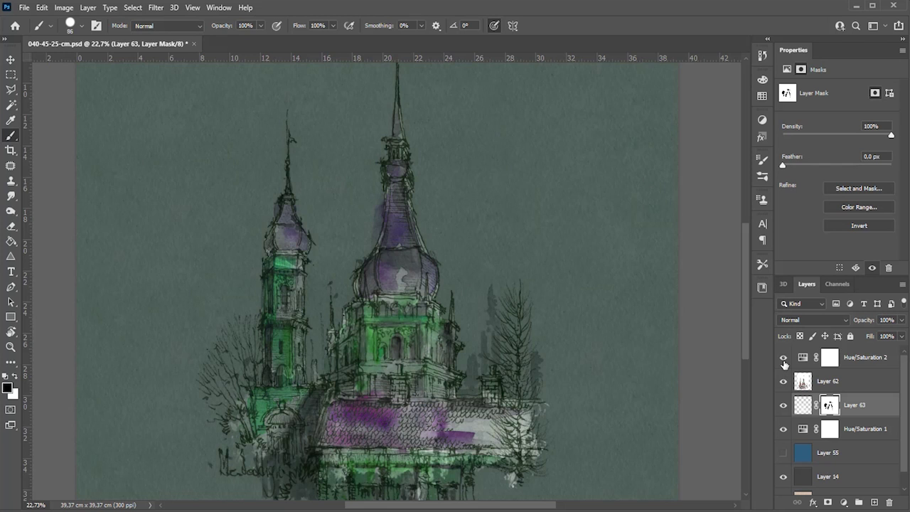
pyautogui.scroll(-3, 371, 385)
pyautogui.scroll(2, 371, 385)
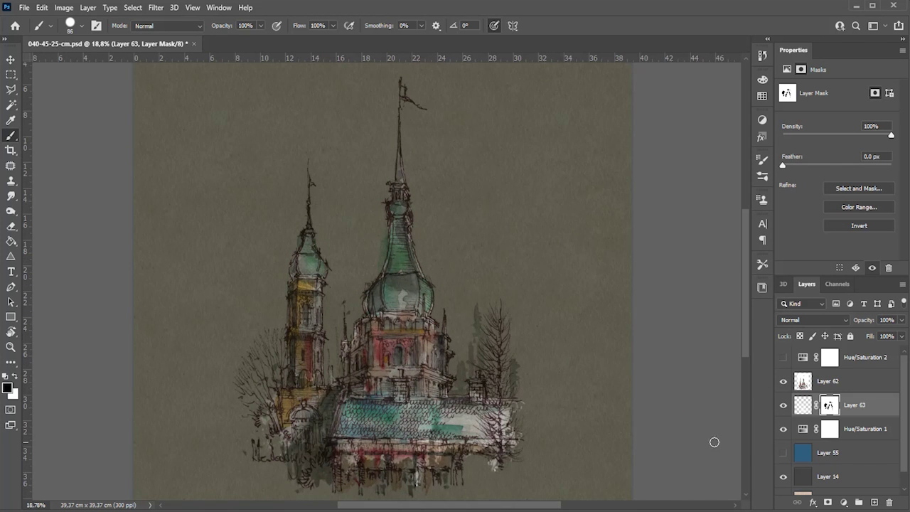
pyautogui.click(783, 430)
pyautogui.scroll(1, 407, 367)
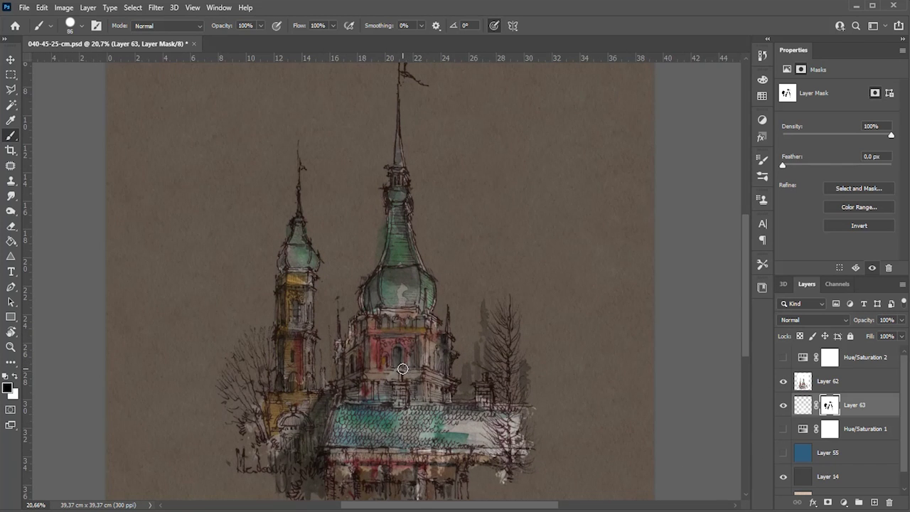
pyautogui.click(853, 360)
pyautogui.press('Delete')
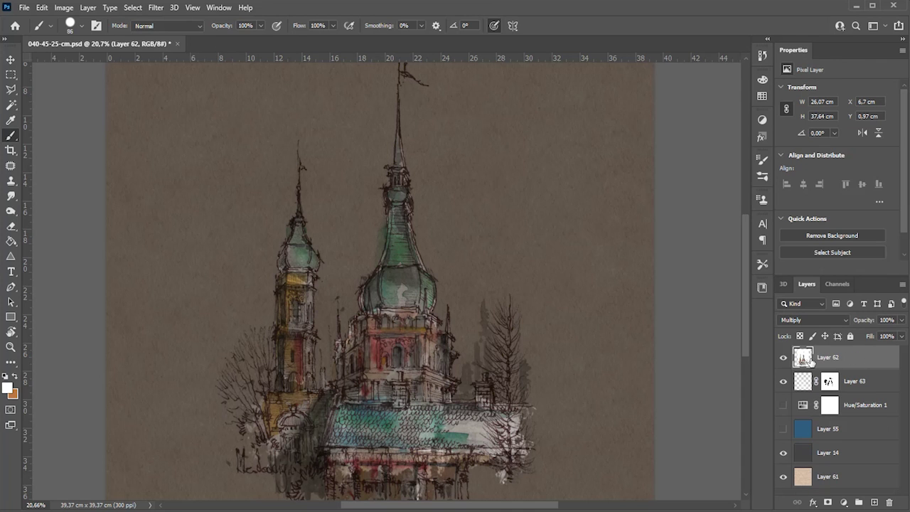
pyautogui.scroll(-2, 277, 361)
pyautogui.scroll(3, 392, 373)
pyautogui.scroll(1, 391, 373)
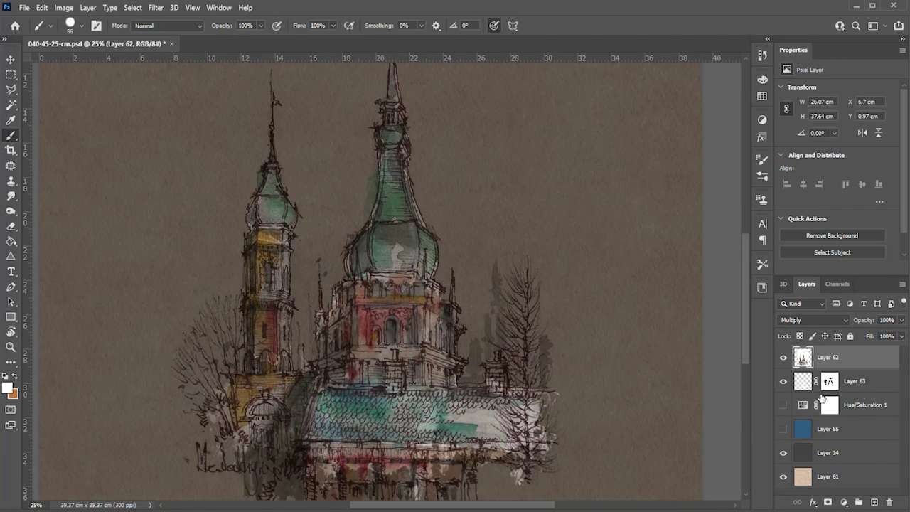
# - Lower Layer 63 to 44% opacity and add a Brightness/Contrast layer with brightness -27
pyautogui.click(850, 381)
pyautogui.moveTo(866, 324); pyautogui.dragTo(853, 324)
pyautogui.click(847, 358)
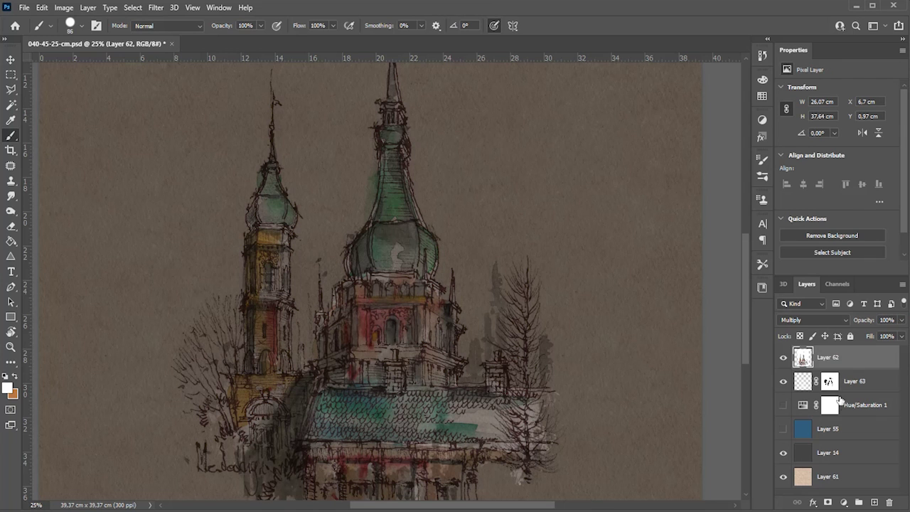
pyautogui.click(844, 503)
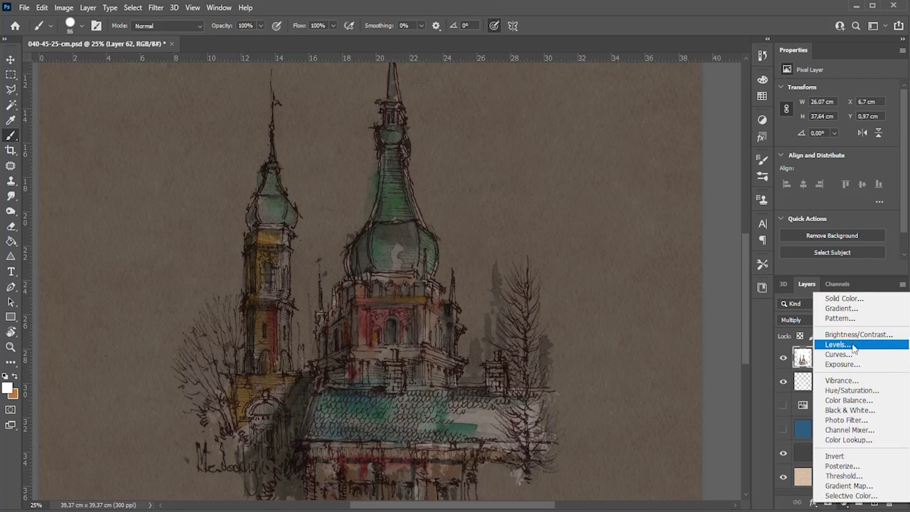
pyautogui.click(833, 331)
pyautogui.moveTo(838, 122)
pyautogui.mouseDown()
pyautogui.moveTo(828, 122)
pyautogui.moveTo(840, 146)
pyautogui.mouseUp()
# - Add a Color Balance layer pushing midtones to blue +29, plus a new layer above Layer 63
pyautogui.click(846, 502)
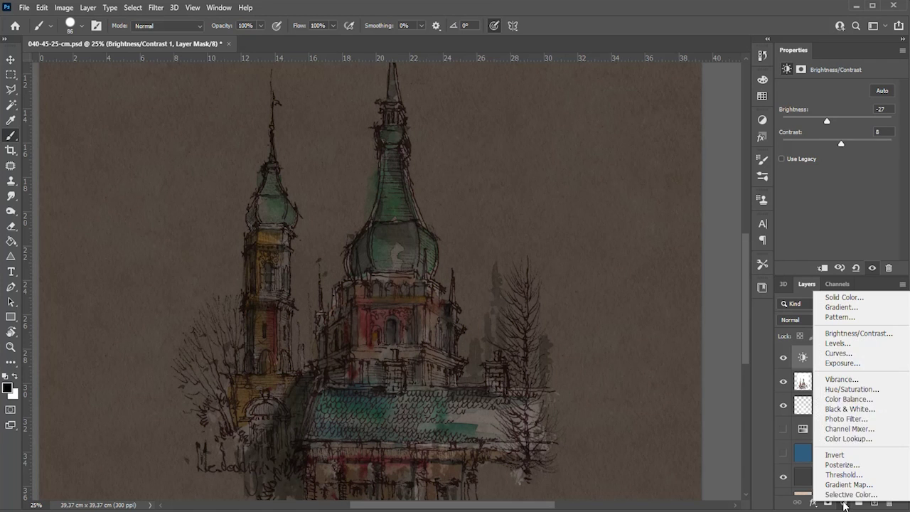
pyautogui.click(842, 400)
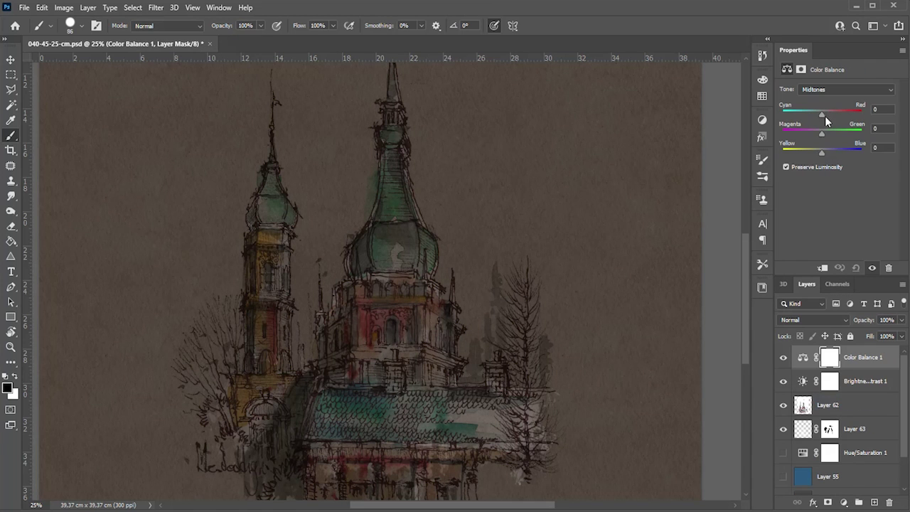
pyautogui.moveTo(832, 151); pyautogui.dragTo(834, 152)
pyautogui.moveTo(822, 114); pyautogui.dragTo(824, 115)
pyautogui.scroll(-1, 420, 360)
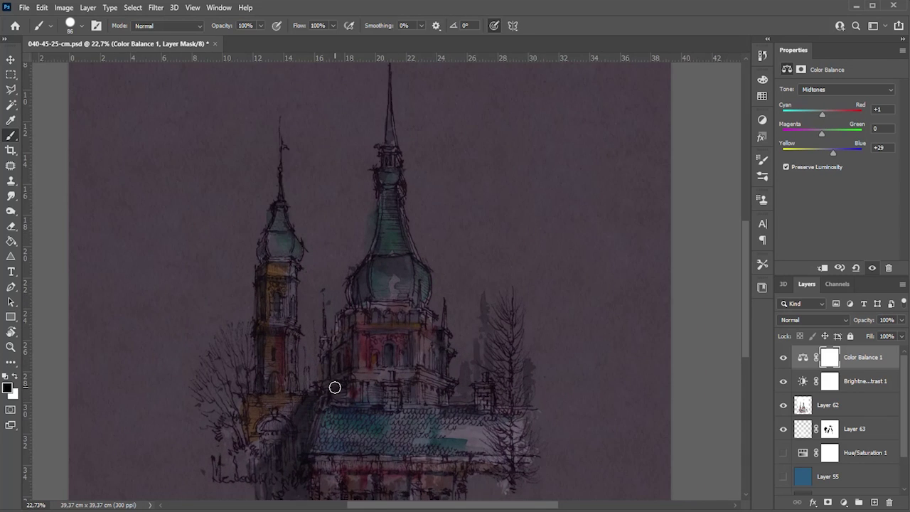
pyautogui.scroll(5, 391, 399)
pyautogui.click(842, 427)
pyautogui.click(875, 503)
pyautogui.click(812, 320)
# - Set Layer 64 to Overlay and paint yellow-orange glow across the building with a 1116 px brush
pyautogui.click(795, 446)
pyautogui.click(8, 387)
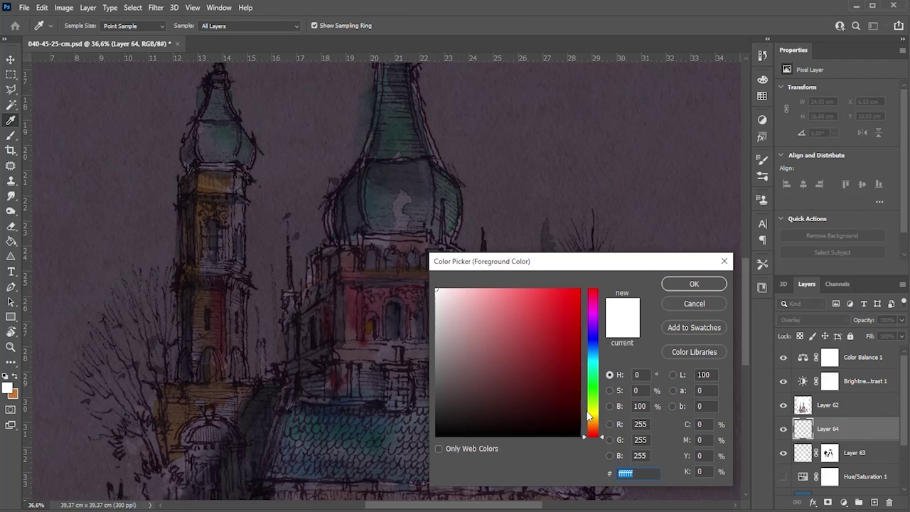
pyautogui.click(532, 311)
pyautogui.click(692, 283)
pyautogui.rightClick(224, 149)
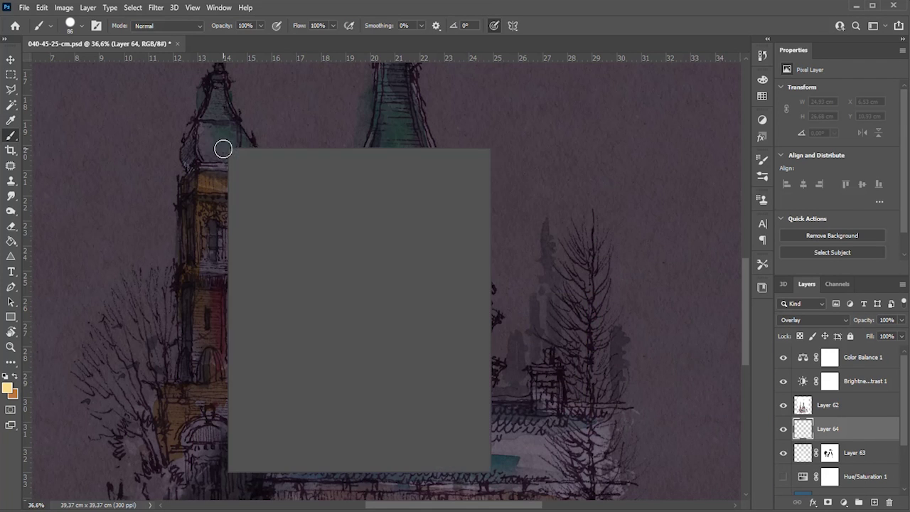
pyautogui.scroll(-1, 384, 382)
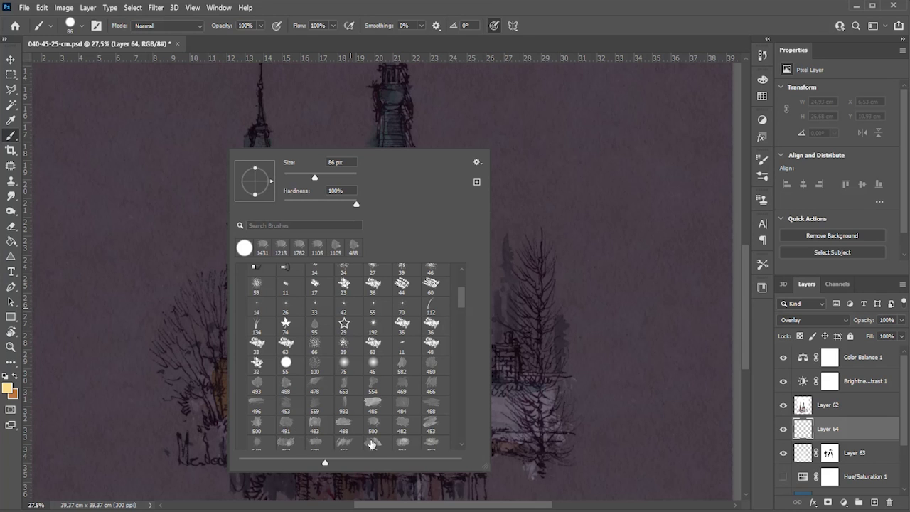
pyautogui.click(433, 442)
pyautogui.press('Return')
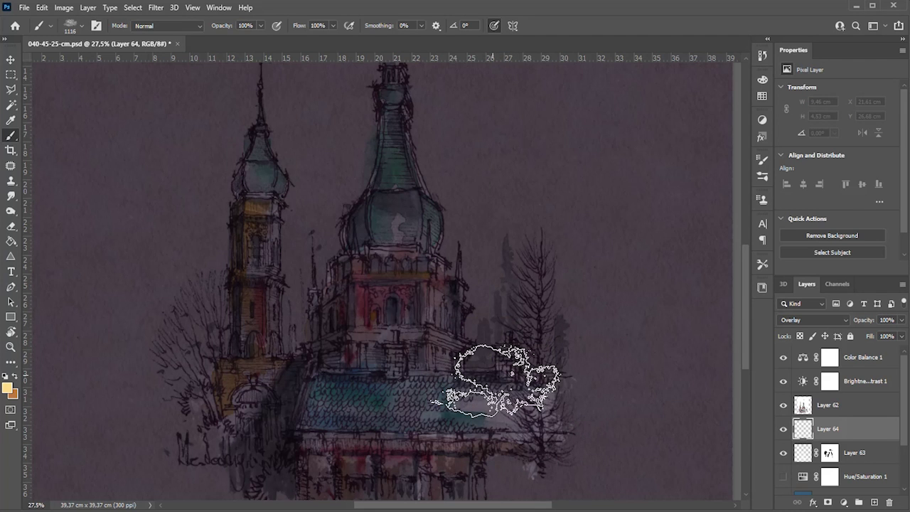
pyautogui.moveTo(498, 366); pyautogui.dragTo(328, 377)
pyautogui.scroll(3, 576, 368)
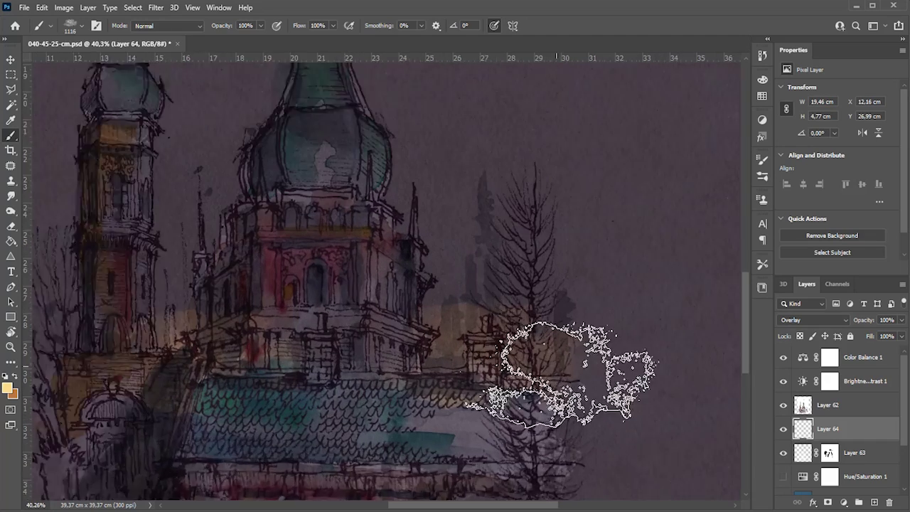
# - Add Layer 65 in Overlay mode and paint a light orange glow on the building's left
pyautogui.click(875, 502)
pyautogui.click(813, 320)
pyautogui.click(803, 450)
pyautogui.click(9, 387)
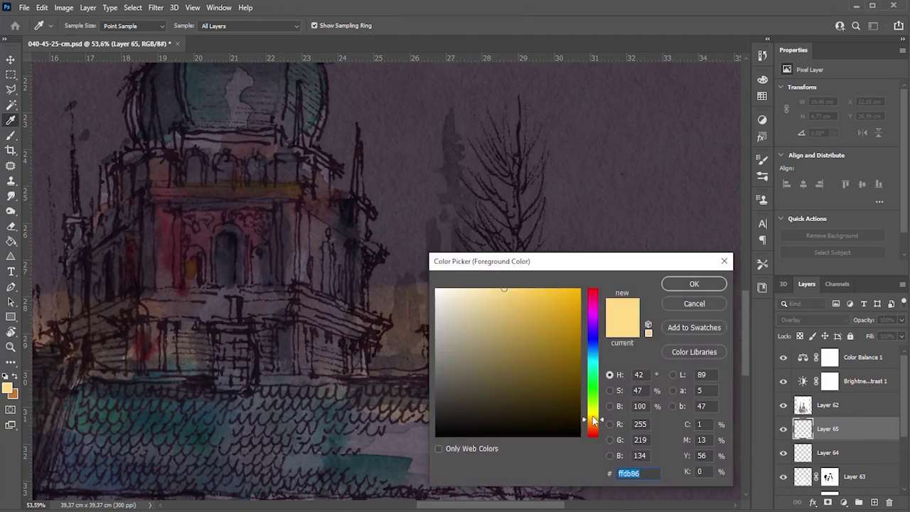
pyautogui.click(595, 302)
pyautogui.click(675, 285)
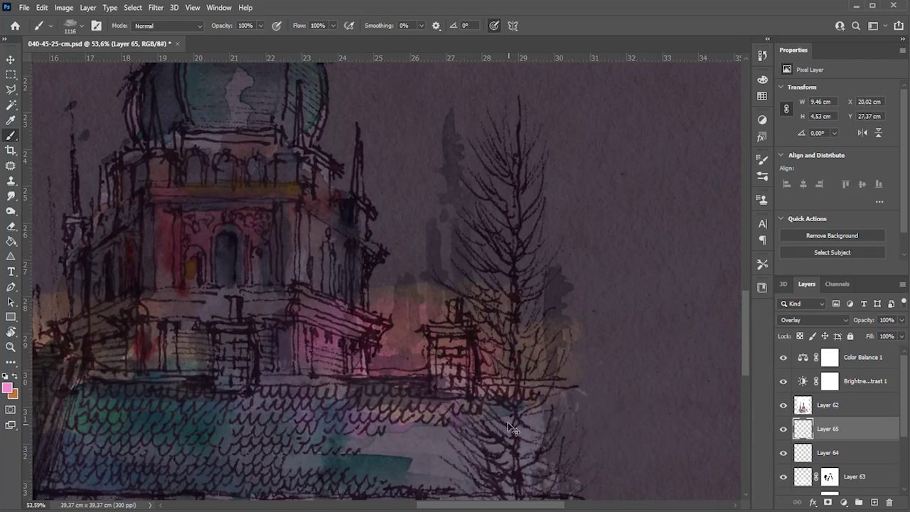
pyautogui.click(7, 387)
pyautogui.click(593, 429)
pyautogui.click(675, 284)
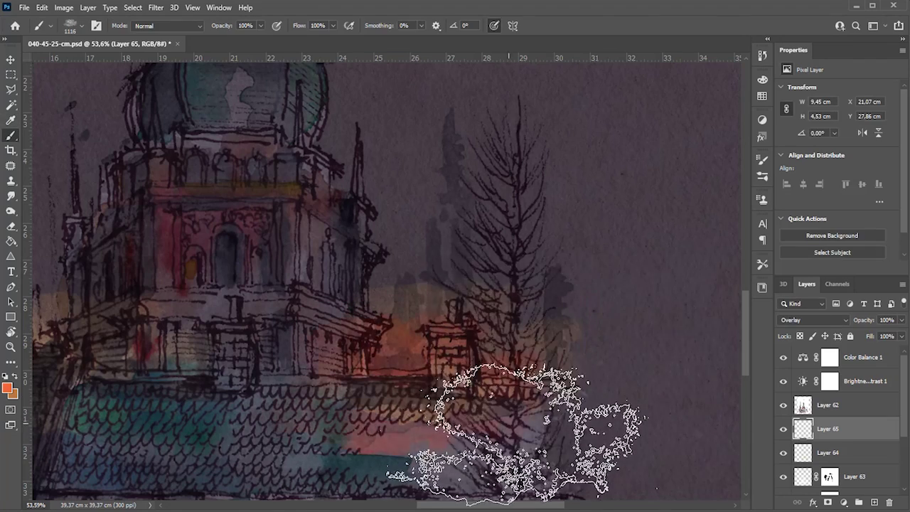
pyautogui.keyDown('alt'); pyautogui.scroll(-3, 462, 441); pyautogui.keyUp('alt')
pyautogui.moveTo(407, 445); pyautogui.dragTo(213, 370)
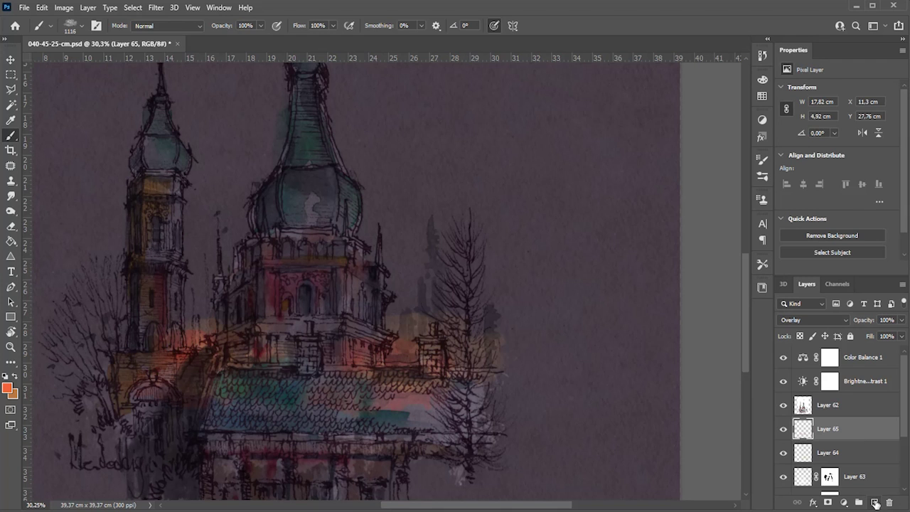
# - Add Layer 66, dab light orange glow with a textured brush, and select Layers 64–66 together
pyautogui.click(875, 503)
pyautogui.click(7, 387)
pyautogui.click(516, 299)
pyautogui.press('Return')
pyautogui.press('b')
pyautogui.rightClick(375, 294)
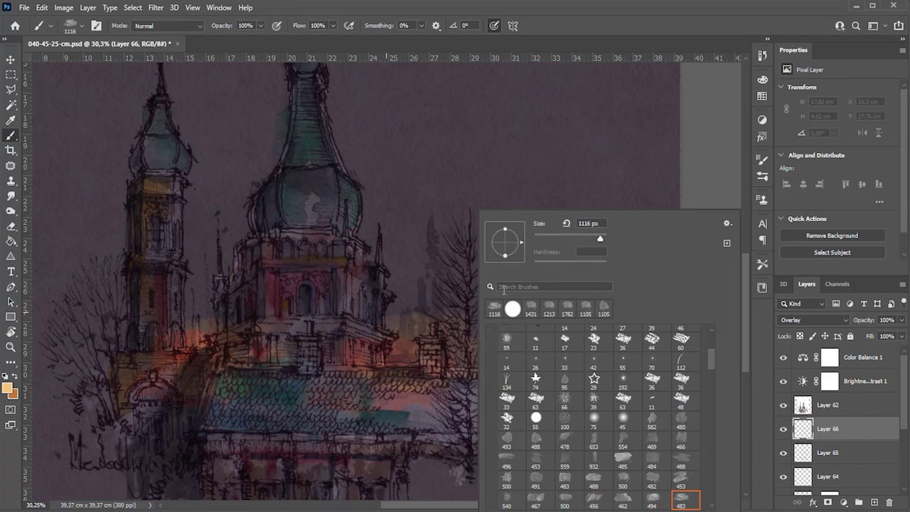
pyautogui.click(562, 496)
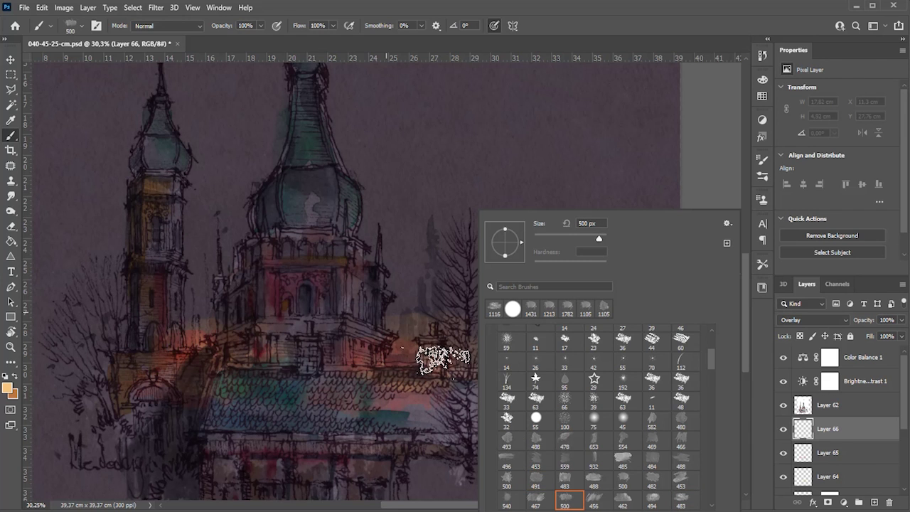
pyautogui.click(423, 355)
pyautogui.click(163, 330)
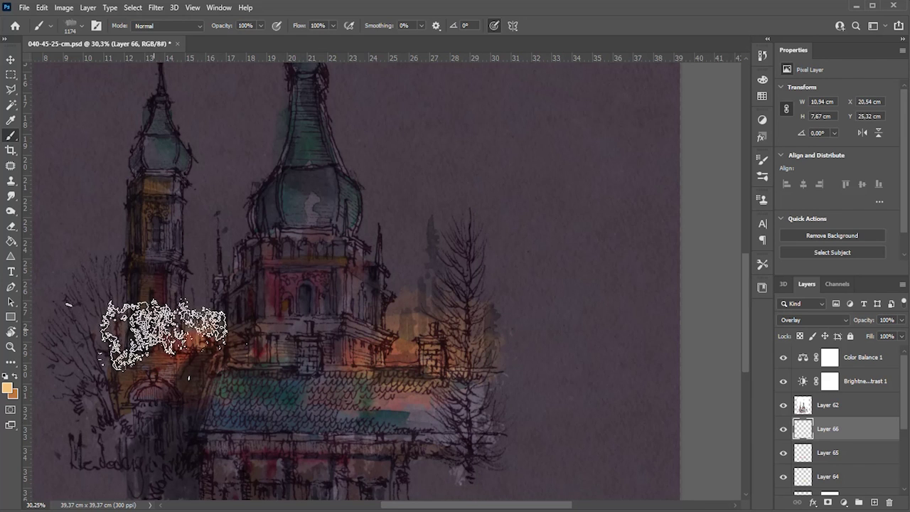
pyautogui.hscroll(2, 437, 426)
pyautogui.scroll(1, 508, 419)
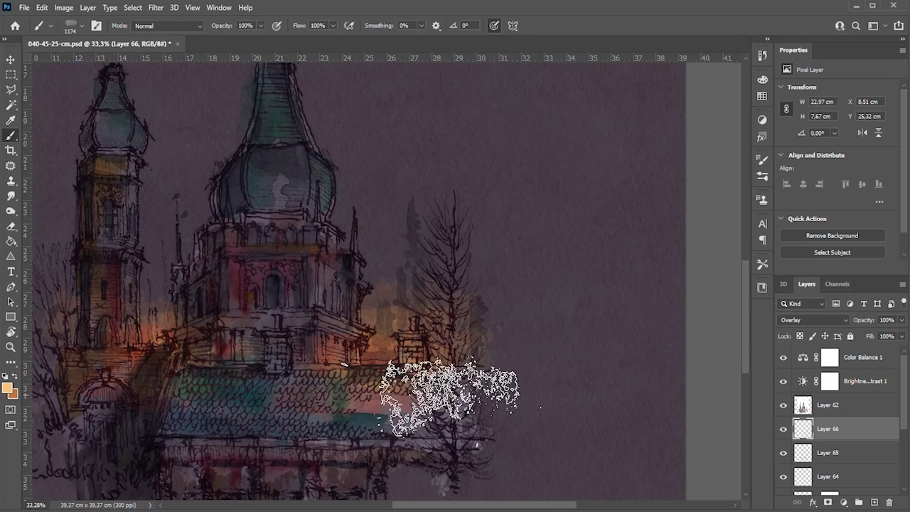
pyautogui.keyDown('shift'); pyautogui.click(848, 469); pyautogui.keyUp('shift')
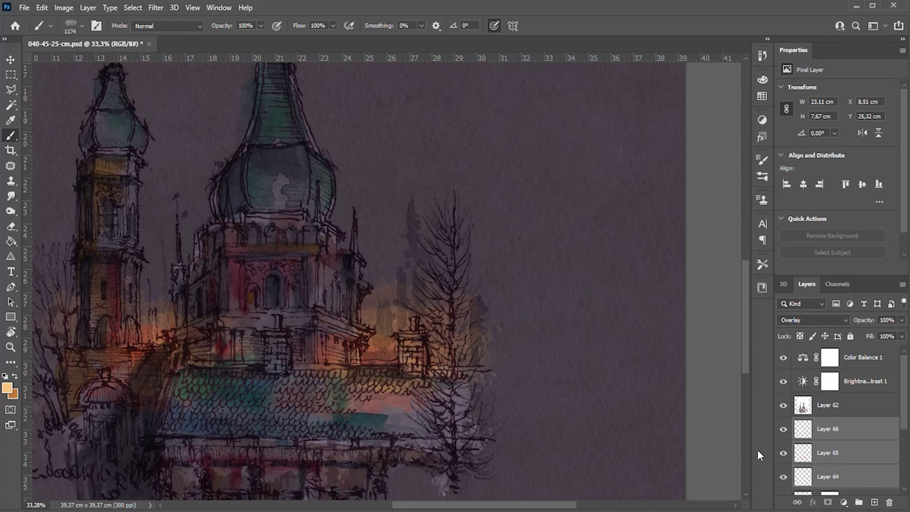
# - Group glow Layers 64–66, add a layer mask, and load the church drawing's outline as a selection
pyautogui.hotkey('ctrl', 'g')
pyautogui.click(828, 502)
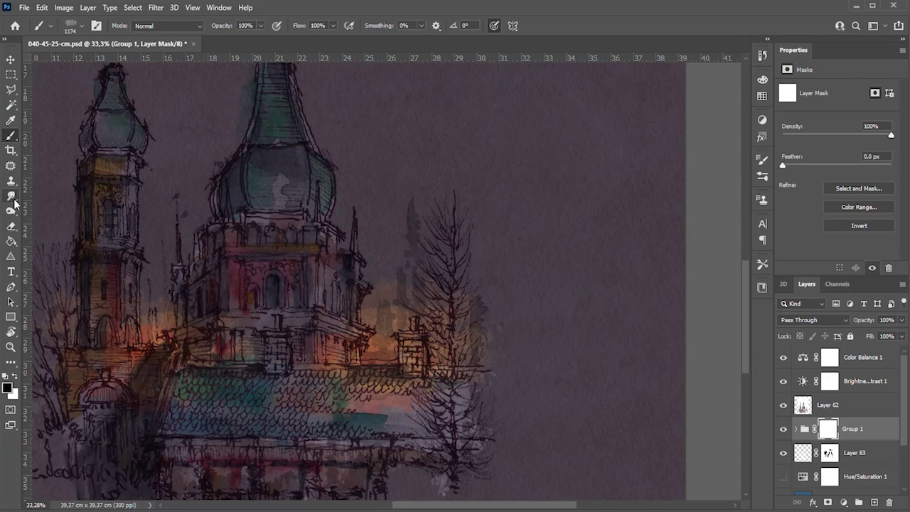
pyautogui.rightClick(229, 235)
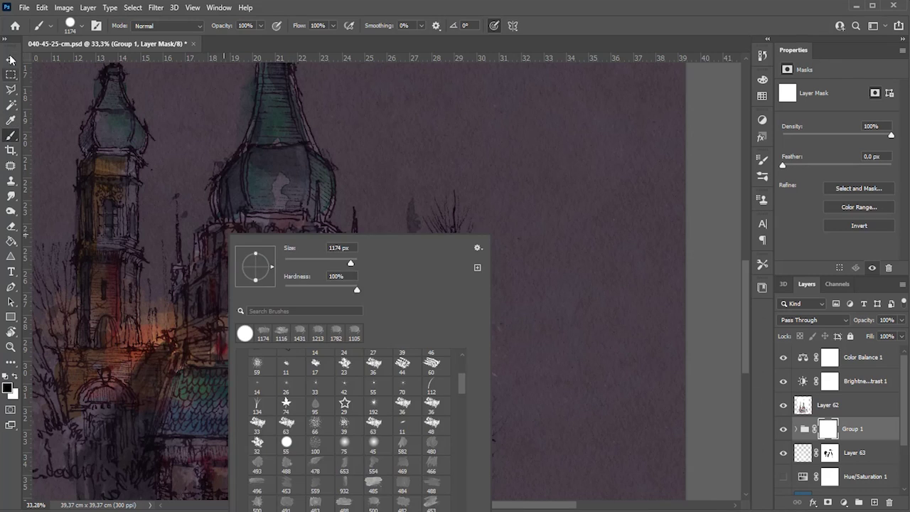
pyautogui.press('v')
pyautogui.keyDown('ctrl'); pyautogui.click(803, 404); pyautogui.keyUp('ctrl')
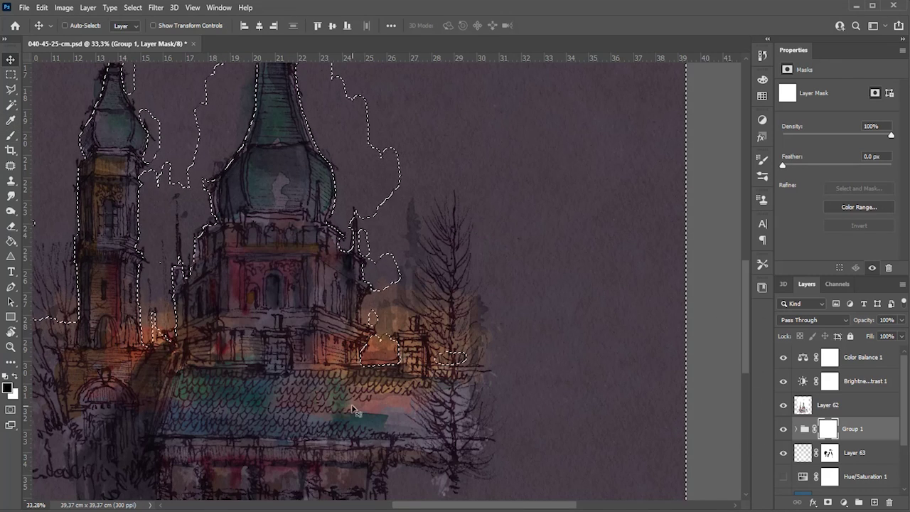
pyautogui.click(133, 7)
pyautogui.press('Escape')
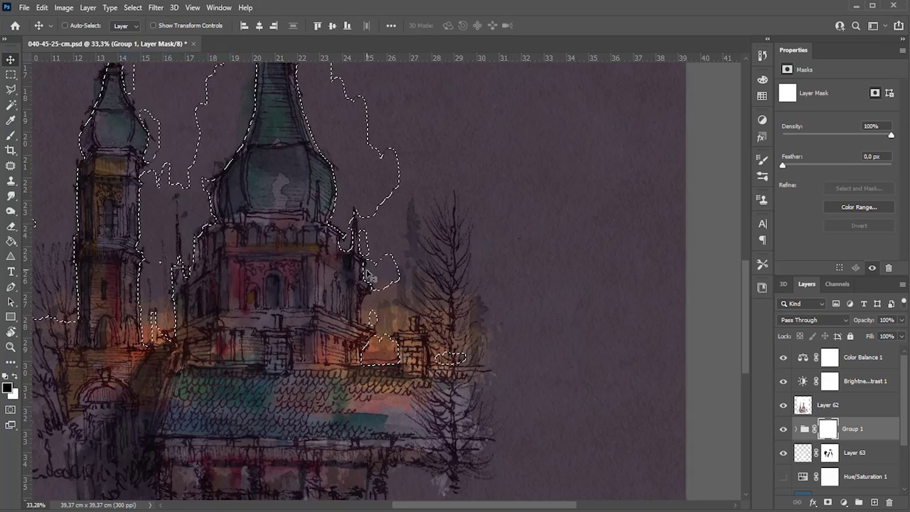
pyautogui.scroll(3, 362, 364)
# - With a 92 px brush, reveal orange glow low in the selection, hide it over the brick building, then deselect
pyautogui.press('b')
pyautogui.rightClick(356, 302)
pyautogui.moveTo(355, 303)
pyautogui.mouseDown()
pyautogui.moveTo(333, 303)
pyautogui.moveTo(362, 320)
pyautogui.moveTo(362, 379)
pyautogui.moveTo(361, 315)
pyautogui.mouseUp()
pyautogui.click(156, 8)
pyautogui.press('Escape')
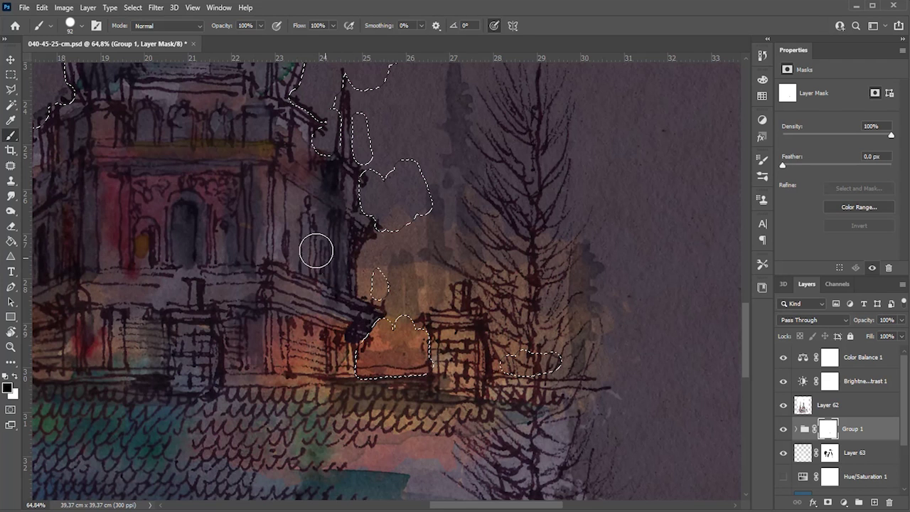
pyautogui.moveTo(315, 248); pyautogui.dragTo(345, 372)
pyautogui.moveTo(294, 387)
pyautogui.mouseDown()
pyautogui.moveTo(598, 389)
pyautogui.moveTo(518, 376)
pyautogui.moveTo(587, 406)
pyautogui.moveTo(407, 390)
pyautogui.moveTo(417, 413)
pyautogui.moveTo(173, 445)
pyautogui.mouseUp()
pyautogui.hotkey('ctrl', 'd')
# - With a 28 px brush, mask out the glow around the chimney and near the church roof
pyautogui.rightClick(359, 273)
pyautogui.press('Return')
pyautogui.moveTo(460, 318); pyautogui.dragTo(457, 318)
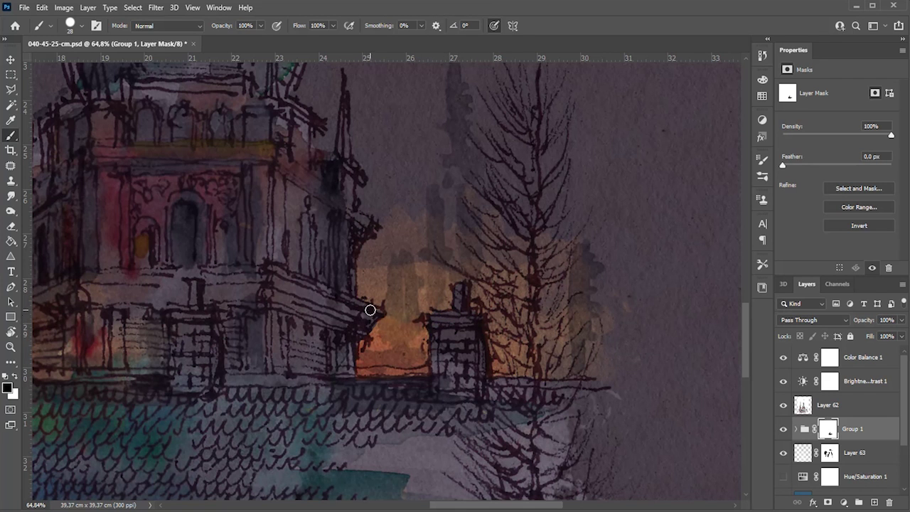
pyautogui.scroll(-5, 312, 457)
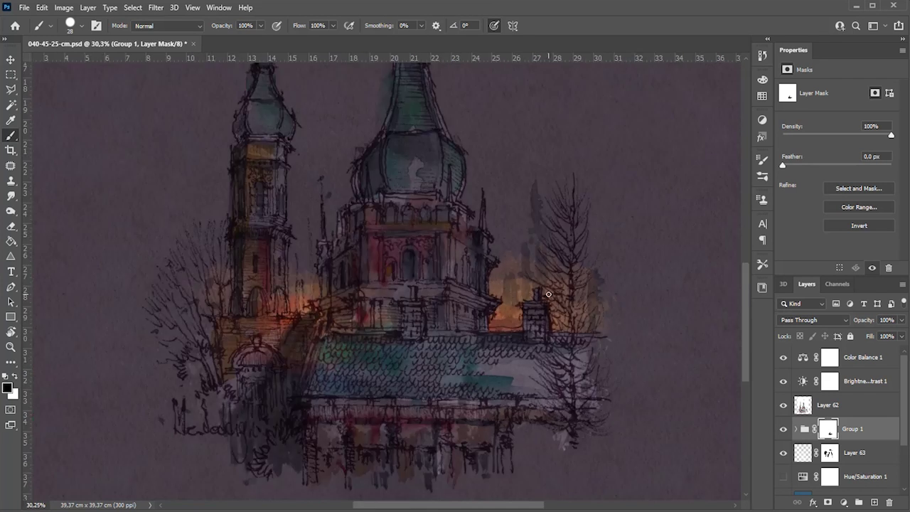
pyautogui.scroll(4, 230, 308)
pyautogui.moveTo(391, 266)
pyautogui.mouseDown()
pyautogui.moveTo(381, 322)
pyautogui.moveTo(326, 333)
pyautogui.mouseUp()
pyautogui.moveTo(343, 290)
pyautogui.mouseDown()
pyautogui.moveTo(345, 319)
pyautogui.moveTo(301, 320)
pyautogui.mouseUp()
pyautogui.hotkey('ctrl', 'z')
# - With a 73 px brush, hide glow over the stair and arch, and reveal warmth on the left bell tower
pyautogui.rightClick(288, 317)
pyautogui.press('Return')
pyautogui.moveTo(420, 307)
pyautogui.mouseDown()
pyautogui.moveTo(451, 249)
pyautogui.moveTo(433, 332)
pyautogui.mouseUp()
pyautogui.moveTo(263, 201); pyautogui.dragTo(238, 320)
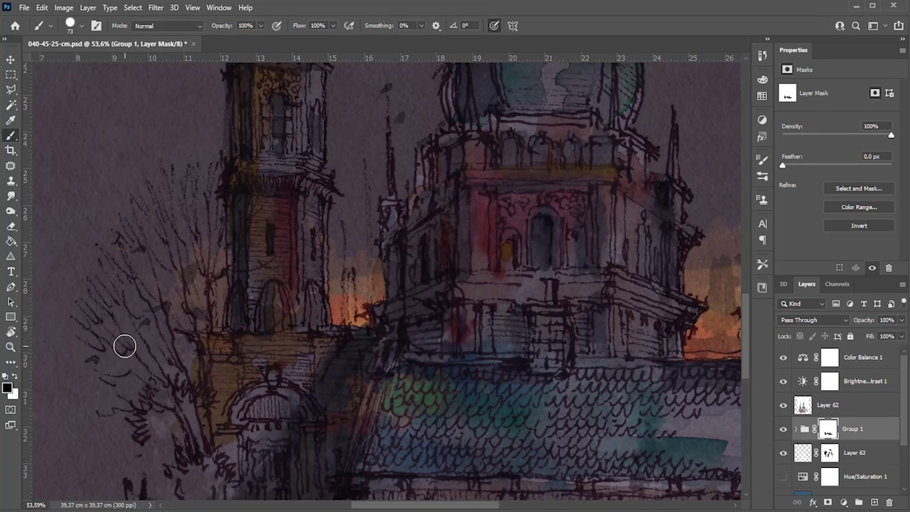
pyautogui.scroll(-3, 124, 345)
pyautogui.scroll(3, 149, 297)
pyautogui.moveTo(283, 458); pyautogui.dragTo(280, 417)
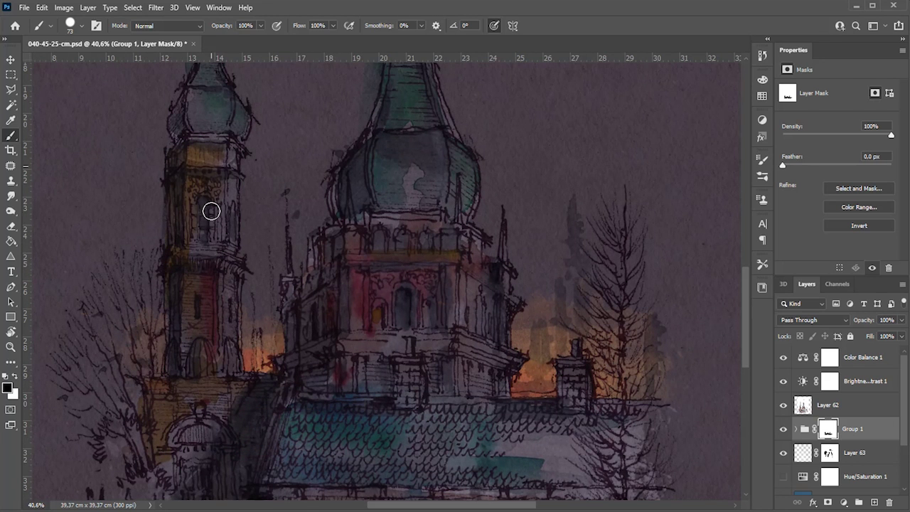
pyautogui.scroll(-2, 427, 457)
pyautogui.scroll(-1, 460, 465)
pyautogui.rightClick(374, 410)
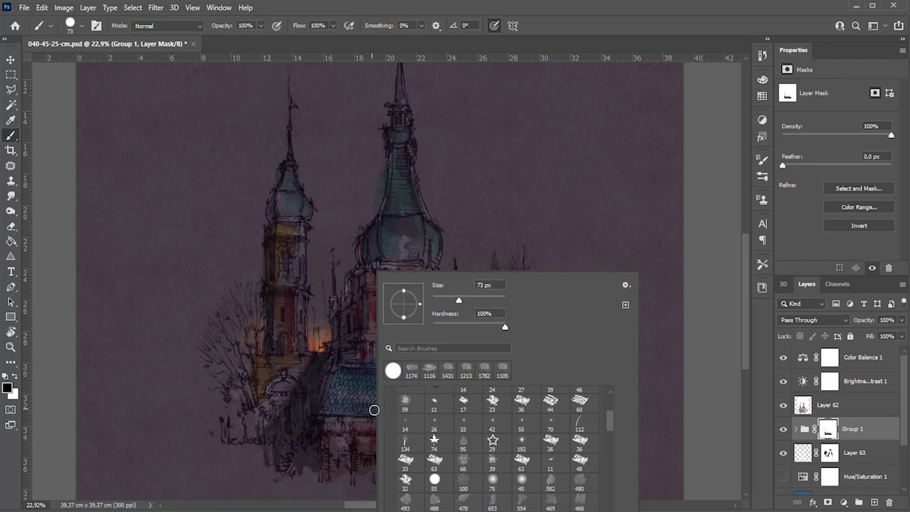
pyautogui.press('Return')
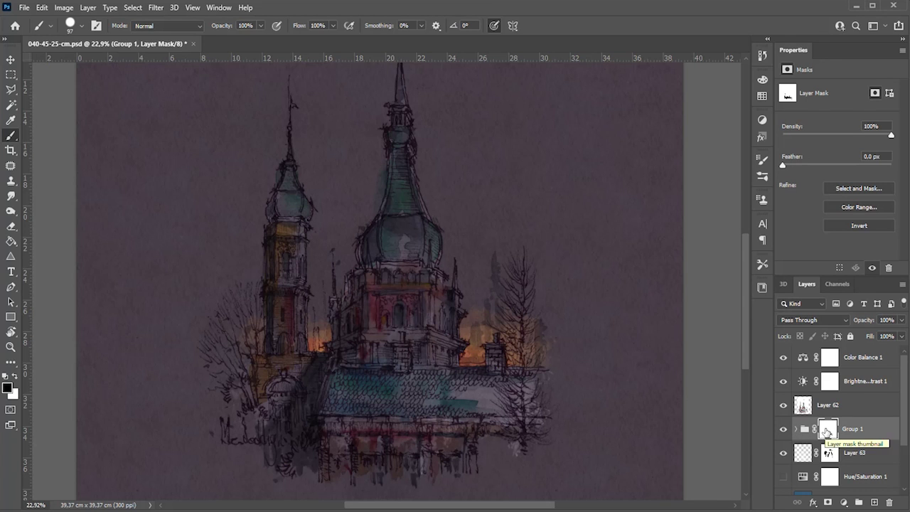
# - Add a Hue/Saturation adjustment above Group 1, easing saturation and setting Hue to -14 for a redder glow
pyautogui.click(844, 502)
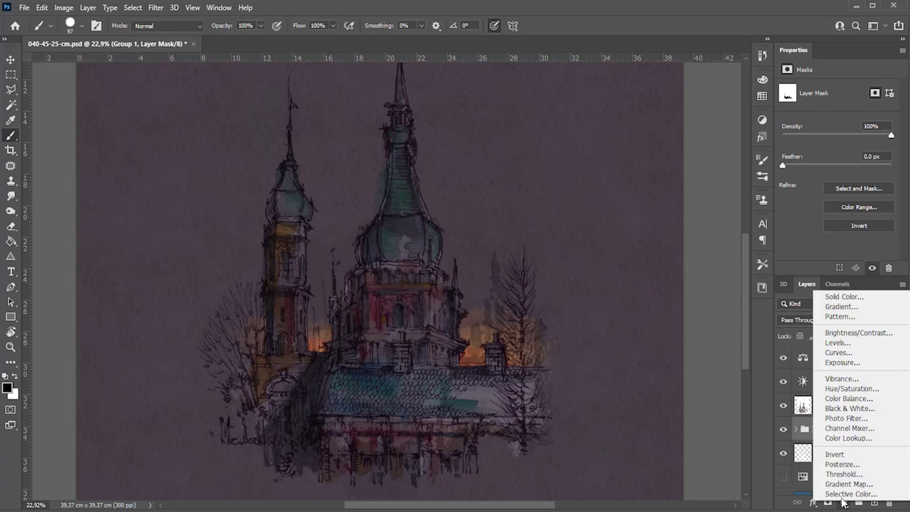
pyautogui.click(846, 389)
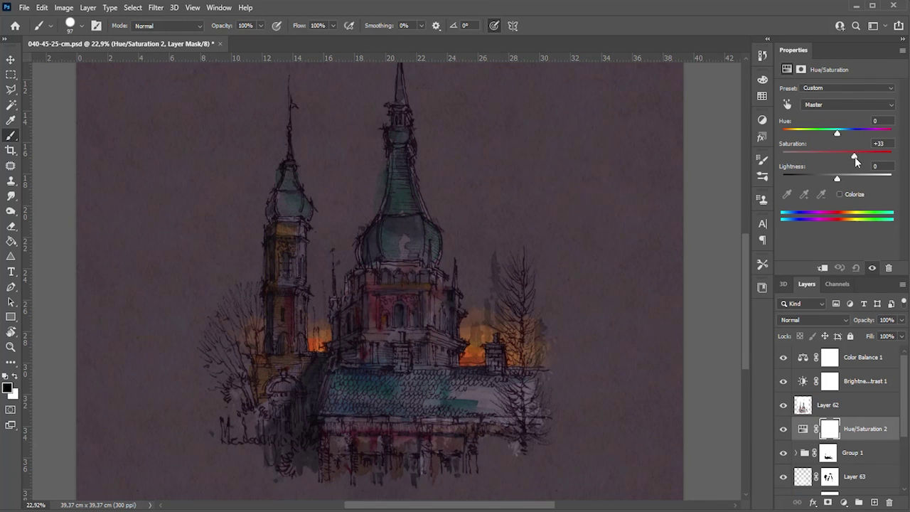
pyautogui.moveTo(878, 163); pyautogui.dragTo(862, 163)
pyautogui.moveTo(837, 134); pyautogui.dragTo(839, 134)
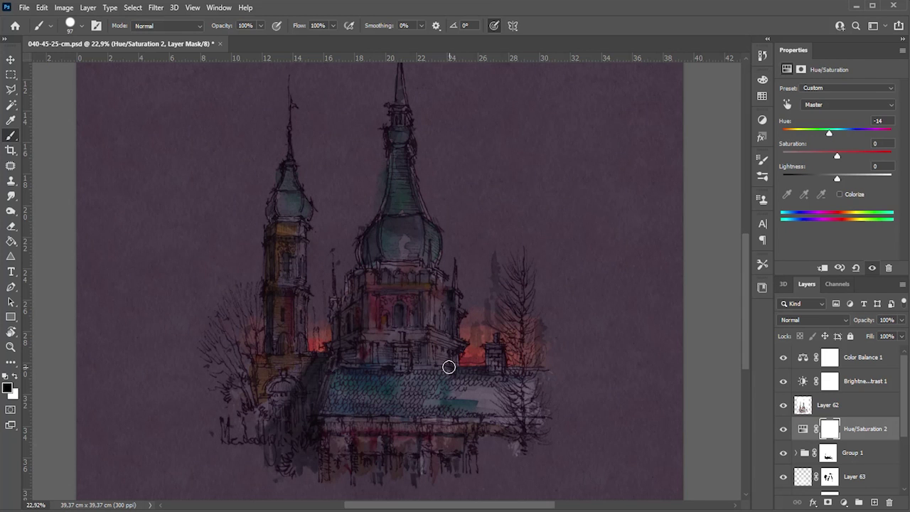
pyautogui.scroll(-2, 455, 320)
pyautogui.scroll(3, 429, 436)
# - Add a new empty layer set to Overlay blend mode
pyautogui.click(871, 502)
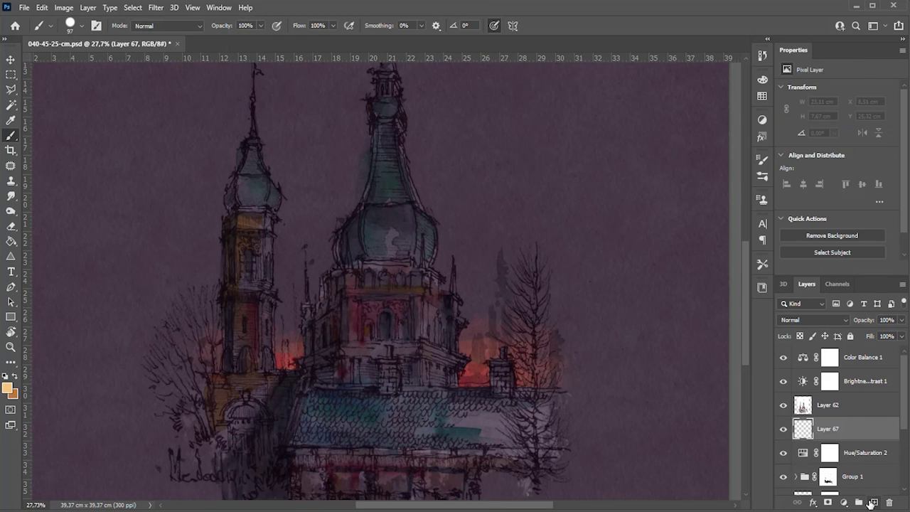
pyautogui.click(789, 321)
pyautogui.click(804, 443)
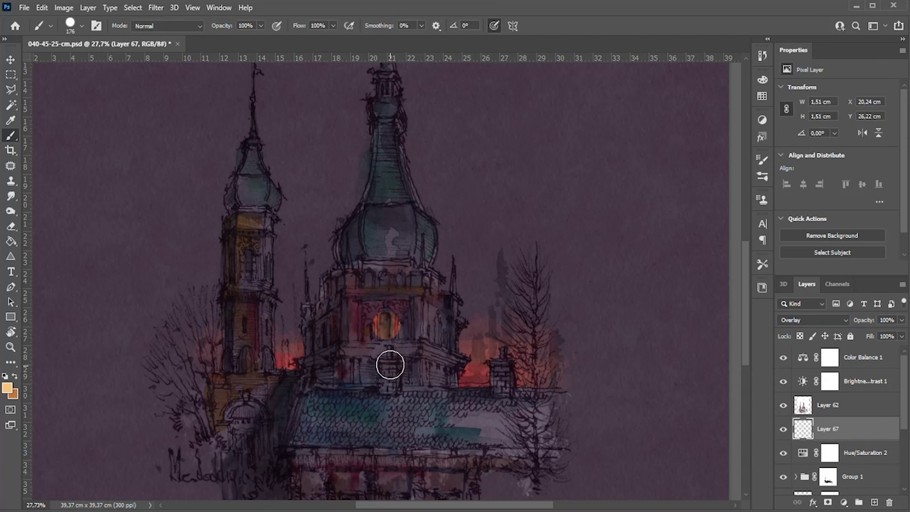
pyautogui.scroll(2, 386, 343)
pyautogui.scroll(2, 386, 343)
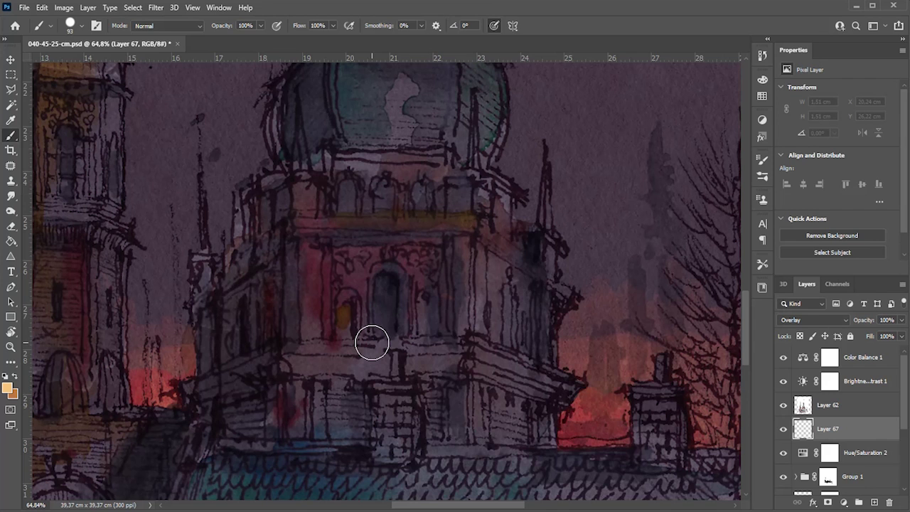
# - Paint orange light into the central, small left and right arched windows, narrow arches and two left windows
pyautogui.rightClick(386, 269)
pyautogui.moveTo(386, 281); pyautogui.dragTo(390, 328)
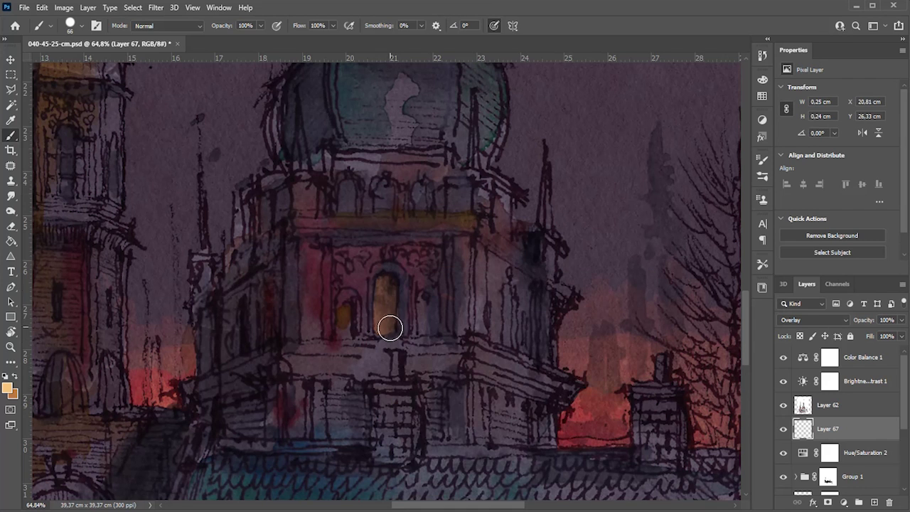
pyautogui.rightClick(370, 309)
pyautogui.press('Return')
pyautogui.moveTo(348, 305); pyautogui.dragTo(347, 331)
pyautogui.moveTo(422, 303); pyautogui.dragTo(421, 322)
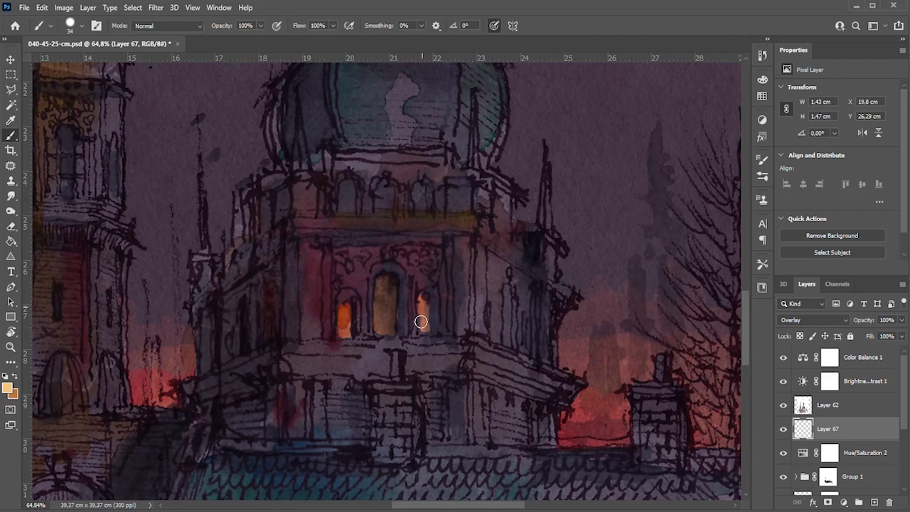
pyautogui.moveTo(509, 292); pyautogui.dragTo(507, 347)
pyautogui.moveTo(525, 315); pyautogui.dragTo(525, 348)
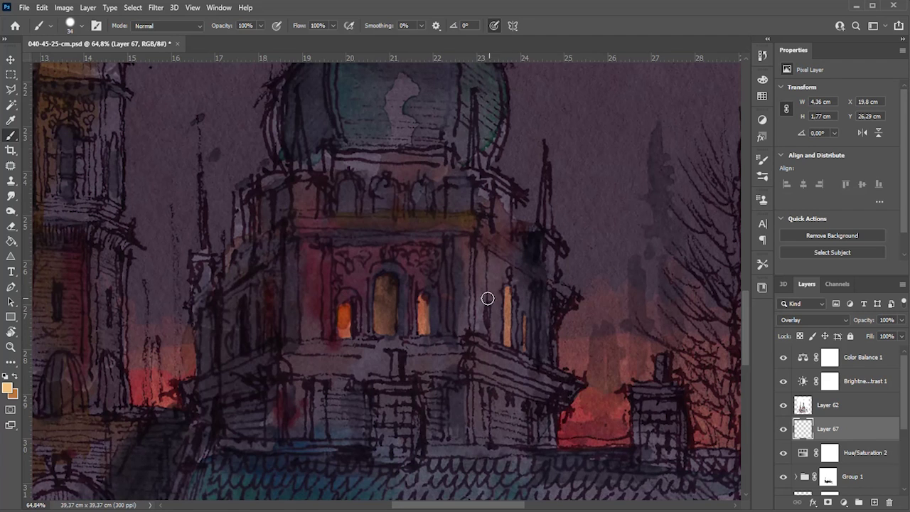
pyautogui.moveTo(242, 314); pyautogui.dragTo(268, 315)
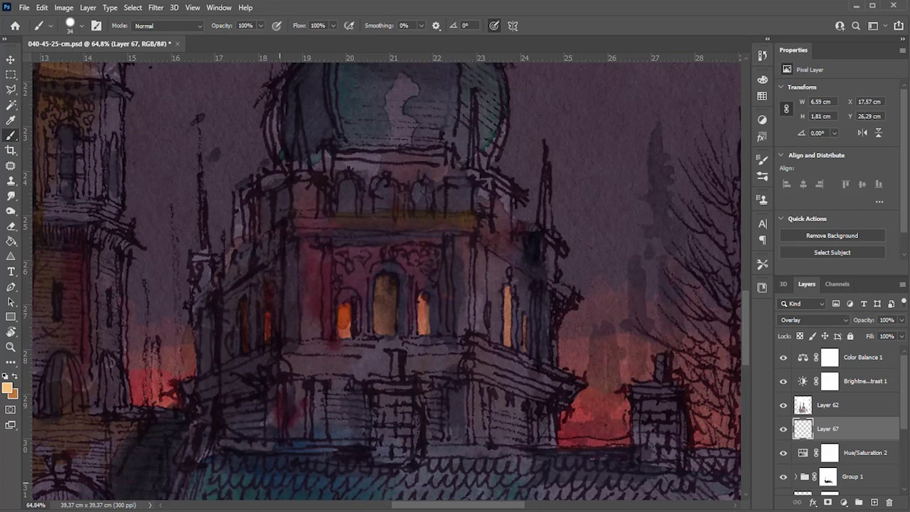
pyautogui.scroll(-3, 345, 376)
pyautogui.scroll(1, 370, 157)
pyautogui.scroll(3, 376, 148)
# - Light the bell tower window orange and add a glowing slit on the tower's left side
pyautogui.moveTo(429, 174); pyautogui.dragTo(427, 231)
pyautogui.moveTo(389, 181)
pyautogui.mouseDown()
pyautogui.moveTo(392, 197)
pyautogui.moveTo(376, 165)
pyautogui.moveTo(377, 194)
pyautogui.mouseUp()
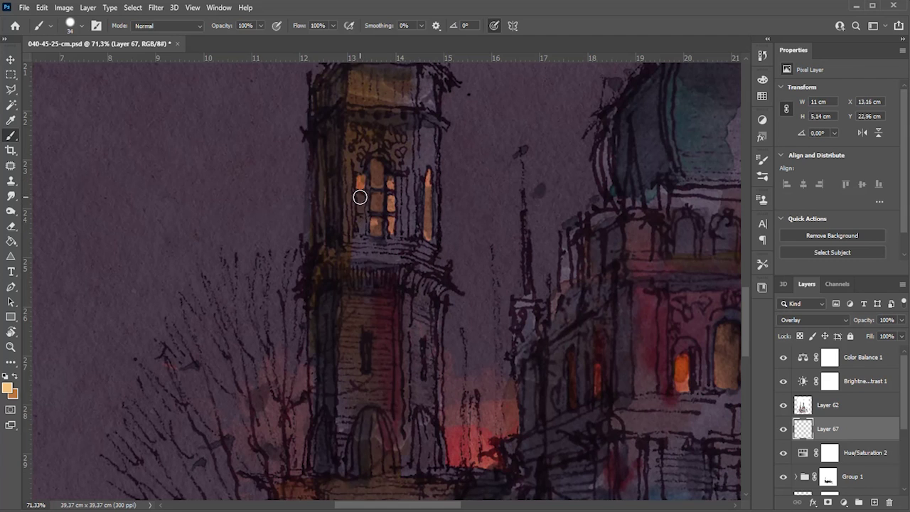
pyautogui.moveTo(330, 175); pyautogui.dragTo(331, 207)
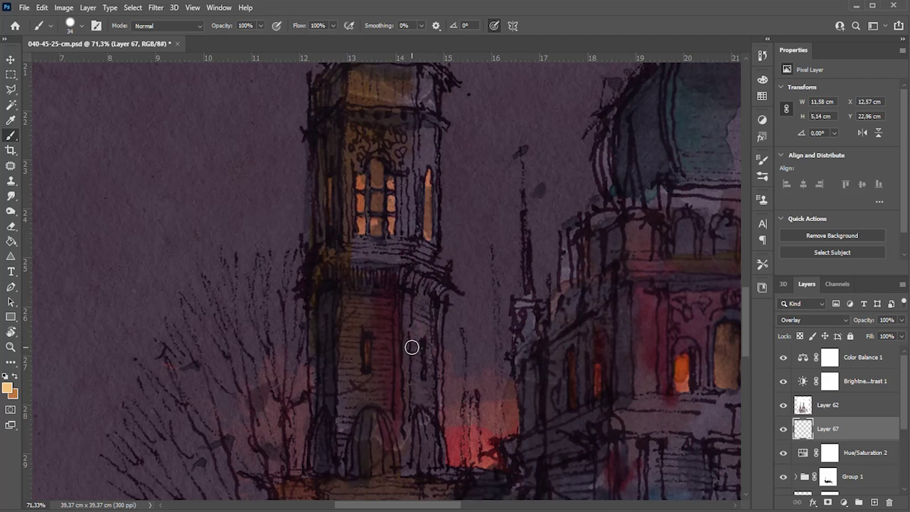
pyautogui.scroll(-3, 189, 366)
pyautogui.scroll(-2, 284, 213)
pyautogui.scroll(4, 400, 94)
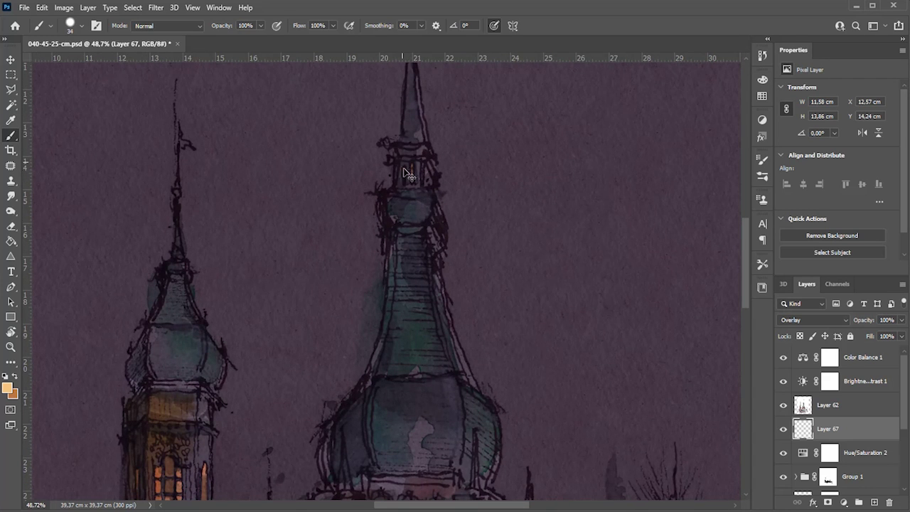
pyautogui.scroll(-3, 390, 177)
pyautogui.scroll(1, 335, 396)
pyautogui.scroll(1, 234, 427)
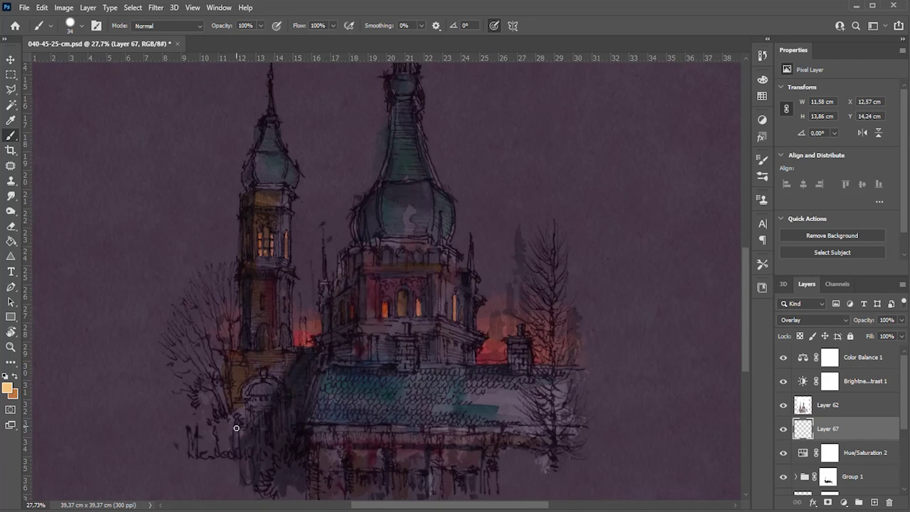
pyautogui.scroll(2, 173, 477)
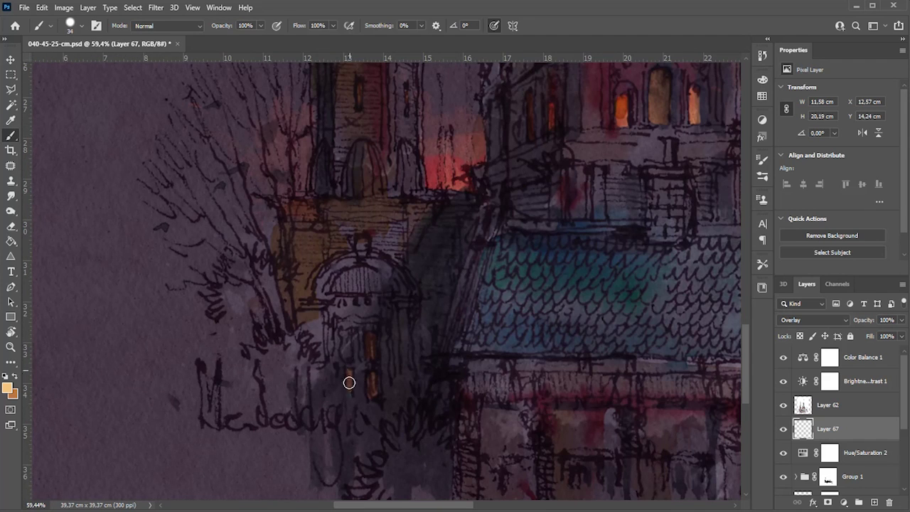
# - Add another Overlay layer and paint yellow light into the lower windows
pyautogui.click(875, 503)
pyautogui.click(814, 320)
pyautogui.click(804, 443)
pyautogui.moveTo(368, 341); pyautogui.dragTo(370, 388)
pyautogui.scroll(-3, 336, 433)
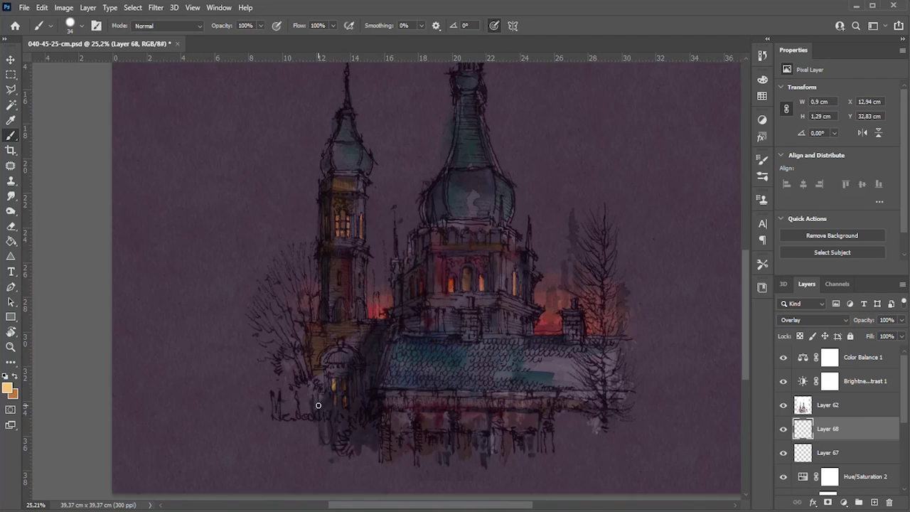
pyautogui.scroll(2, 436, 341)
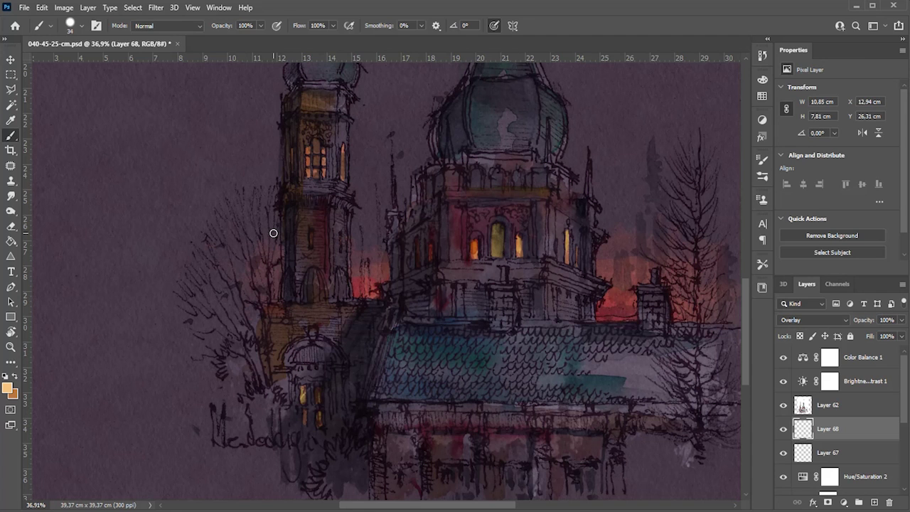
# - Set the foreground colour to a light warm orange
pyautogui.rightClick(313, 274)
pyautogui.click(7, 387)
pyautogui.click(532, 289)
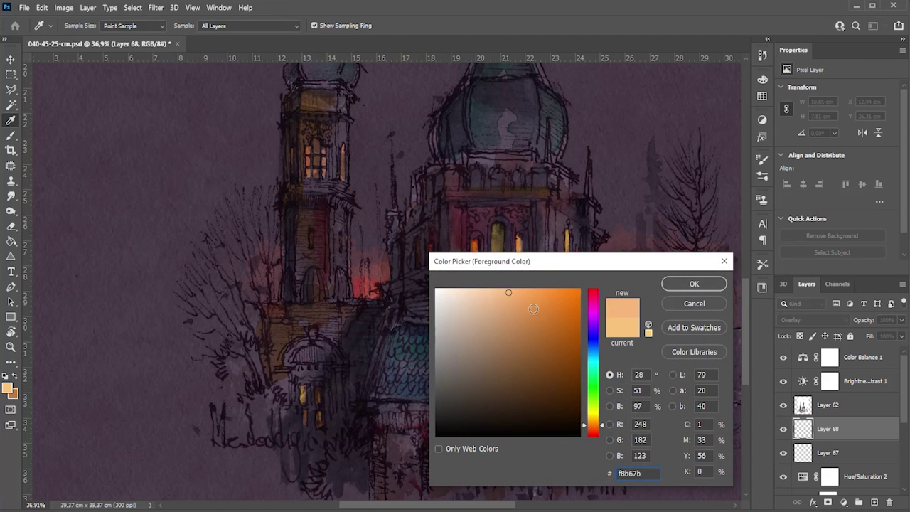
pyautogui.click(684, 285)
pyautogui.scroll(2, 544, 240)
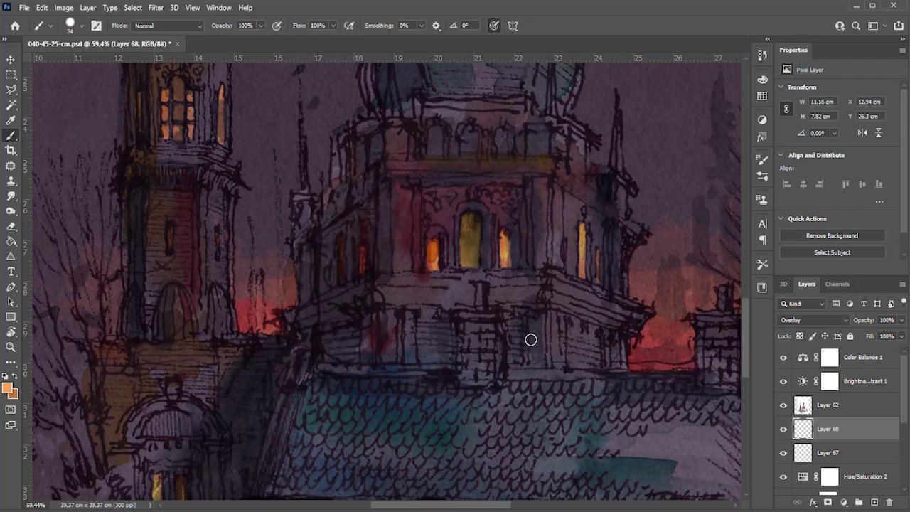
pyautogui.scroll(-2, 531, 340)
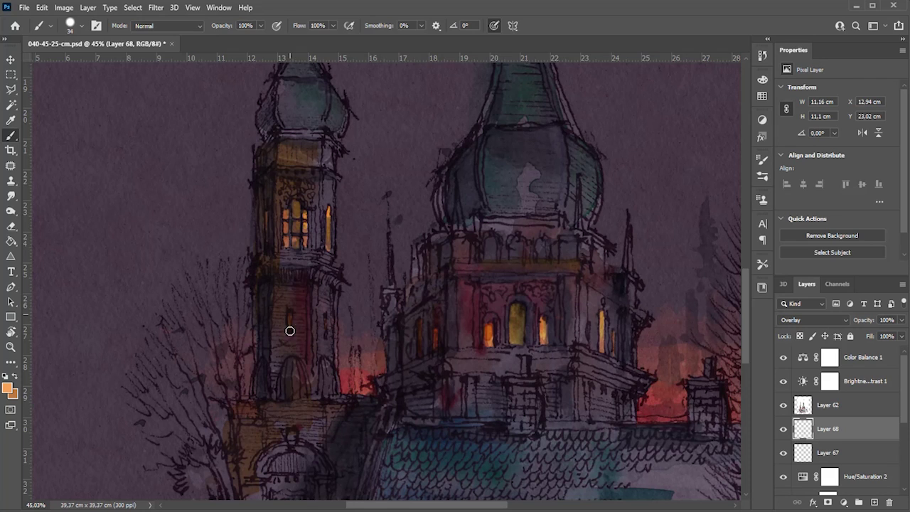
pyautogui.scroll(-1, 242, 451)
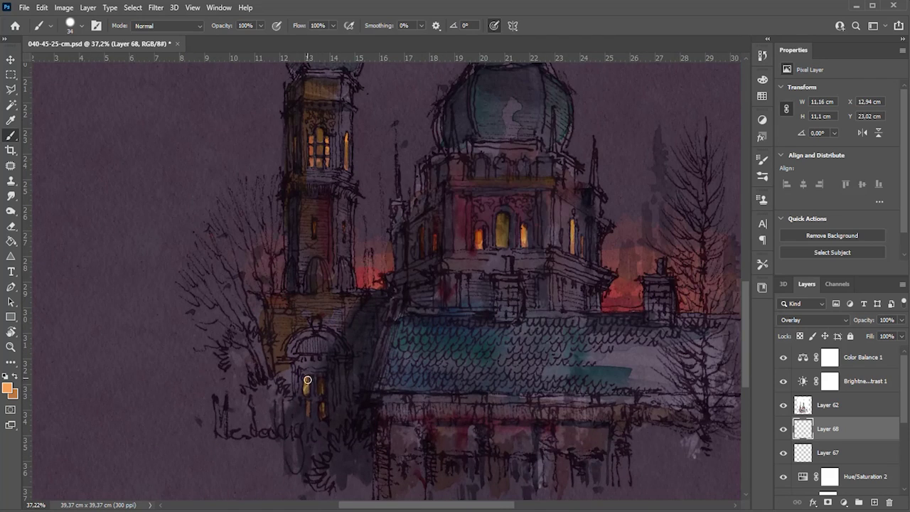
pyautogui.scroll(-3, 305, 413)
pyautogui.scroll(4, 415, 200)
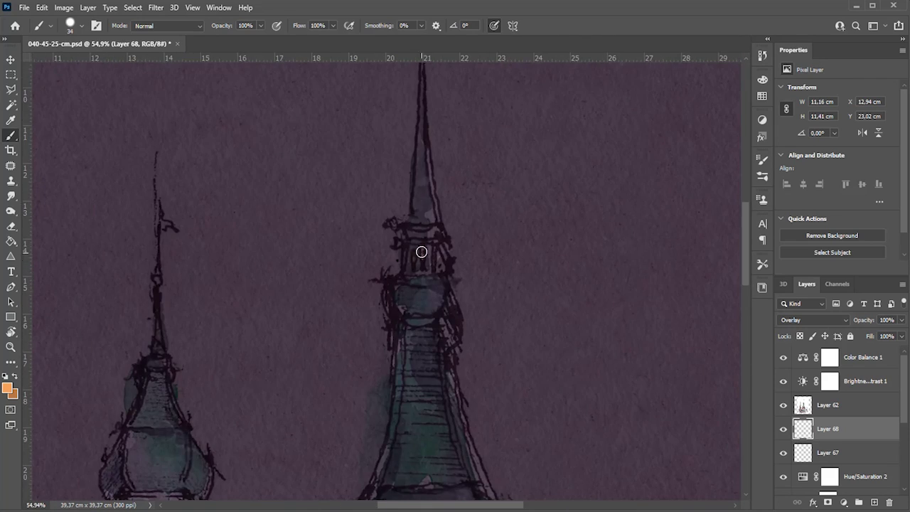
pyautogui.scroll(-1, 384, 266)
pyautogui.scroll(-2, 399, 320)
pyautogui.scroll(2, 489, 410)
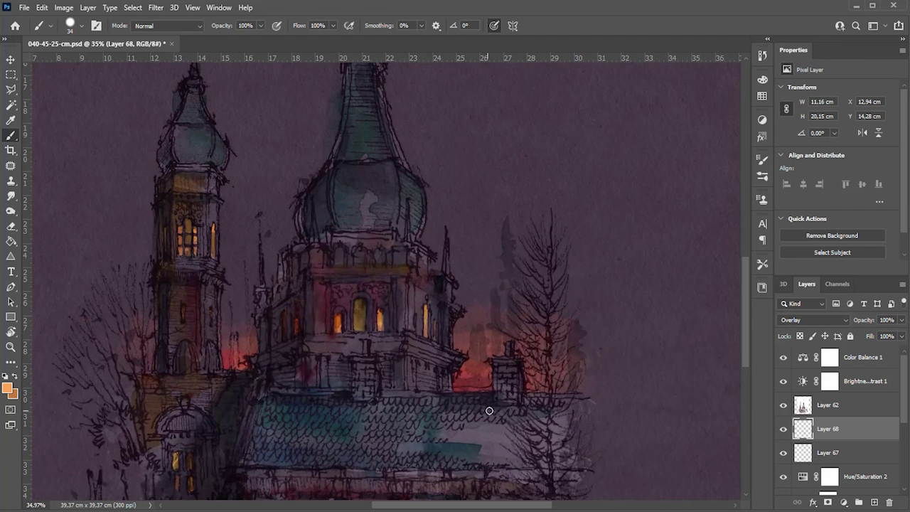
# - Add Layer 69 in Overlay mode and enlarge the brush to about 343 px
pyautogui.click(873, 501)
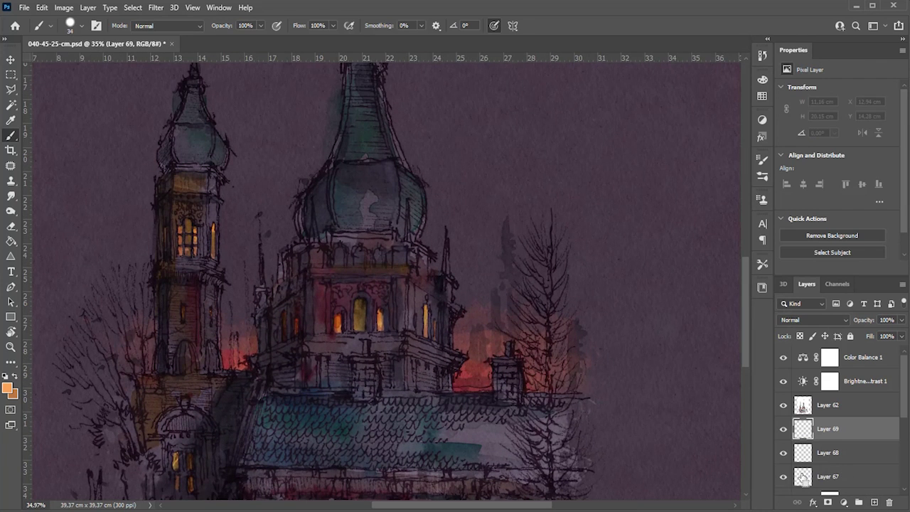
pyautogui.click(813, 320)
pyautogui.click(796, 445)
pyautogui.press(']')
pyautogui.press(']')
pyautogui.press(']')
pyautogui.scroll(1, 425, 342)
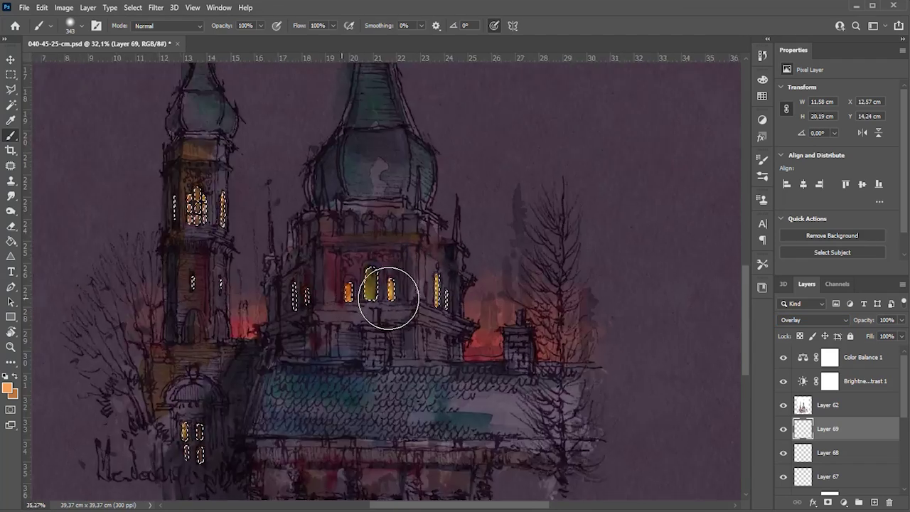
pyautogui.scroll(2, 400, 284)
# - Add Overlay Layer 70 above Layer 62 and reopen its blend mode choices to preview others
pyautogui.click(832, 405)
pyautogui.click(879, 503)
pyautogui.click(813, 320)
pyautogui.click(797, 445)
pyautogui.scroll(-2, 522, 212)
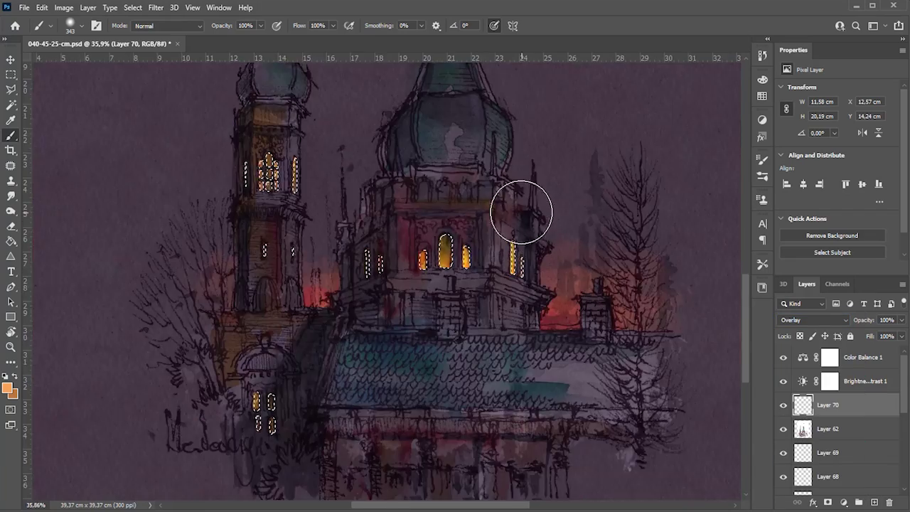
pyautogui.scroll(2, 372, 284)
pyautogui.scroll(-1, 285, 271)
pyautogui.scroll(2, 235, 448)
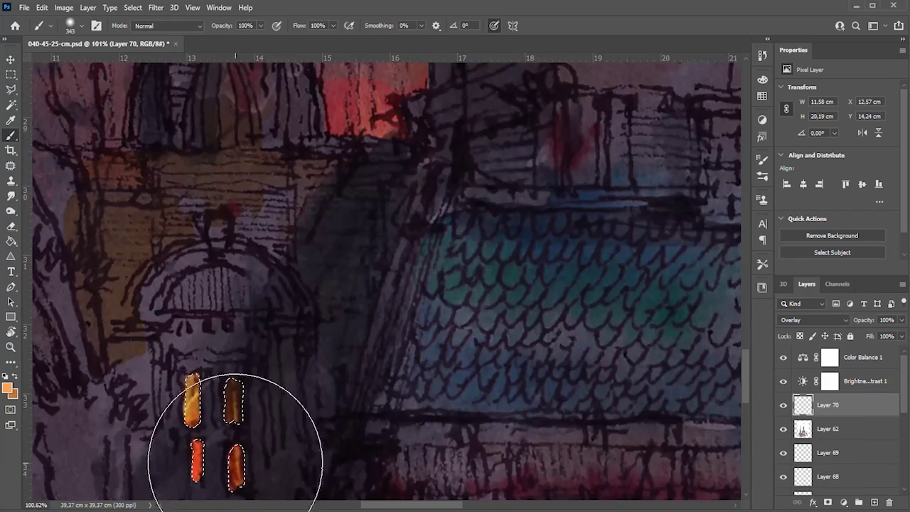
pyautogui.scroll(-2, 235, 459)
pyautogui.scroll(-2, 244, 274)
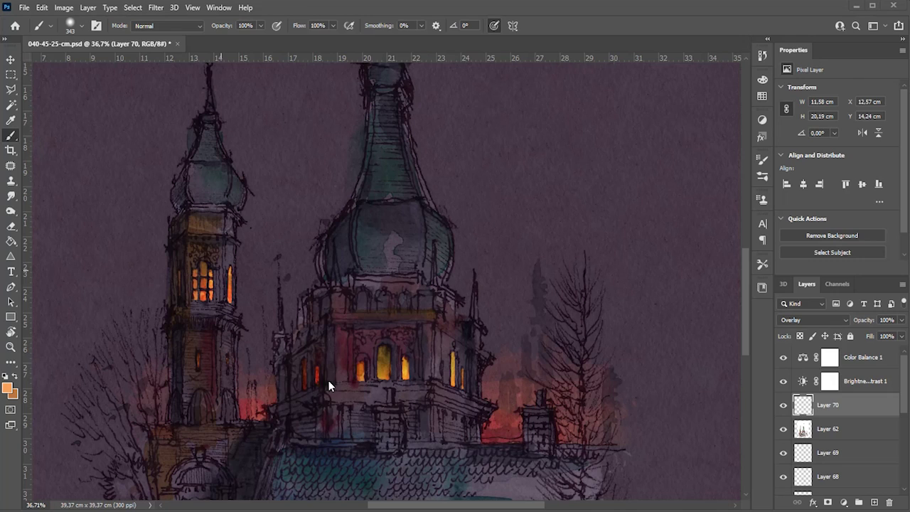
pyautogui.scroll(-1, 248, 309)
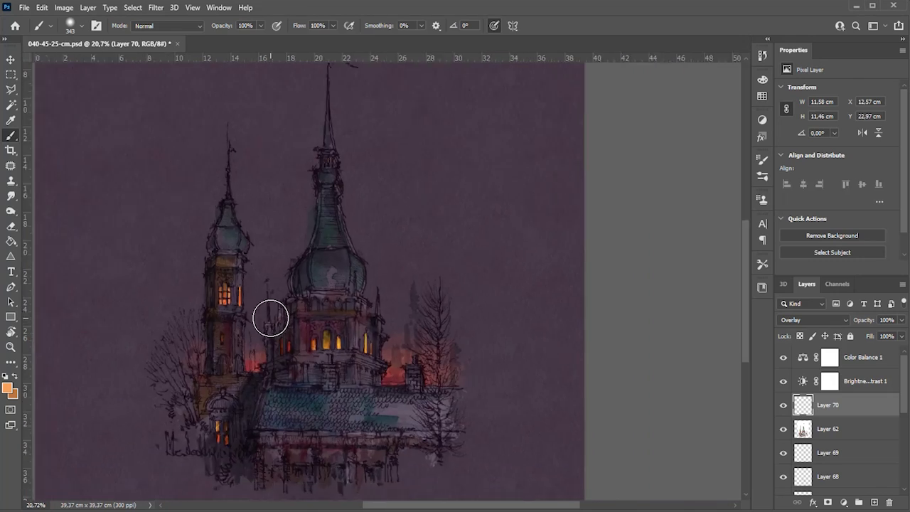
pyautogui.scroll(-1, 270, 319)
pyautogui.scroll(1, 398, 418)
pyautogui.scroll(1, 341, 409)
pyautogui.scroll(1, 302, 373)
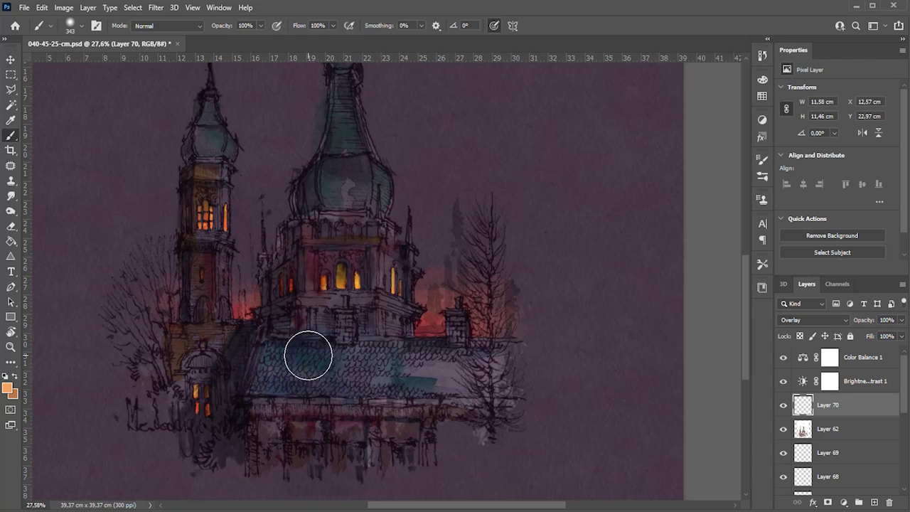
pyautogui.scroll(1, 306, 358)
pyautogui.click(818, 320)
pyautogui.click(832, 321)
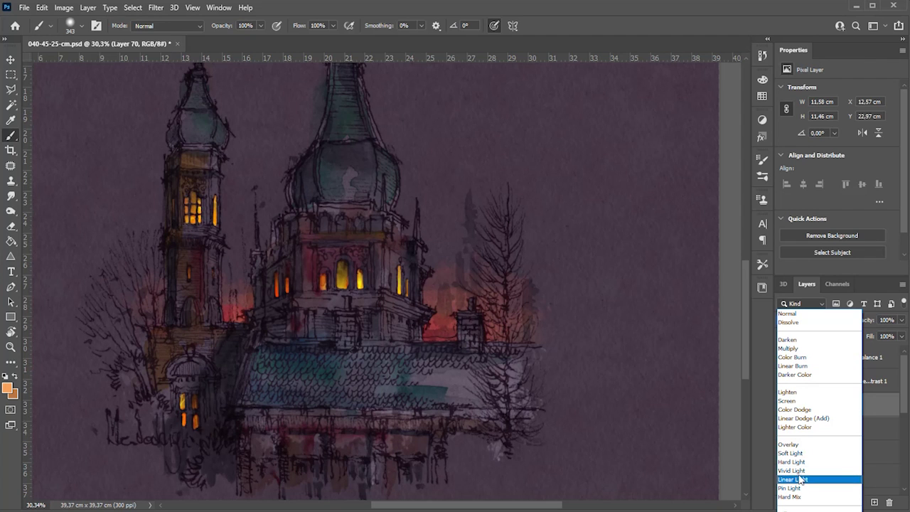
# - Keep Layer 70 on Overlay, add Overlay Layer 71 above it, and enlarge the brush to about 549 px
pyautogui.click(793, 444)
pyautogui.click(874, 502)
pyautogui.click(813, 320)
pyautogui.click(793, 444)
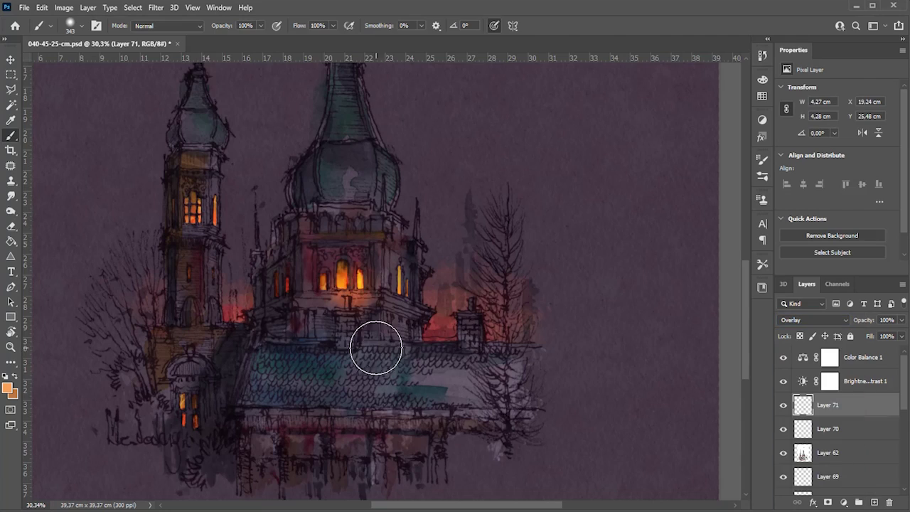
pyautogui.scroll(1, 375, 348)
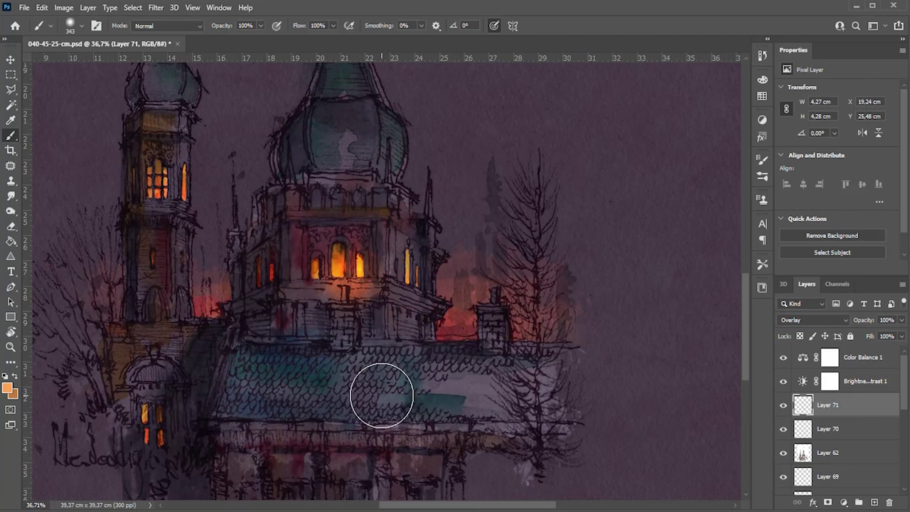
pyautogui.scroll(2, 213, 426)
pyautogui.scroll(-3, 230, 375)
pyautogui.scroll(5, 235, 306)
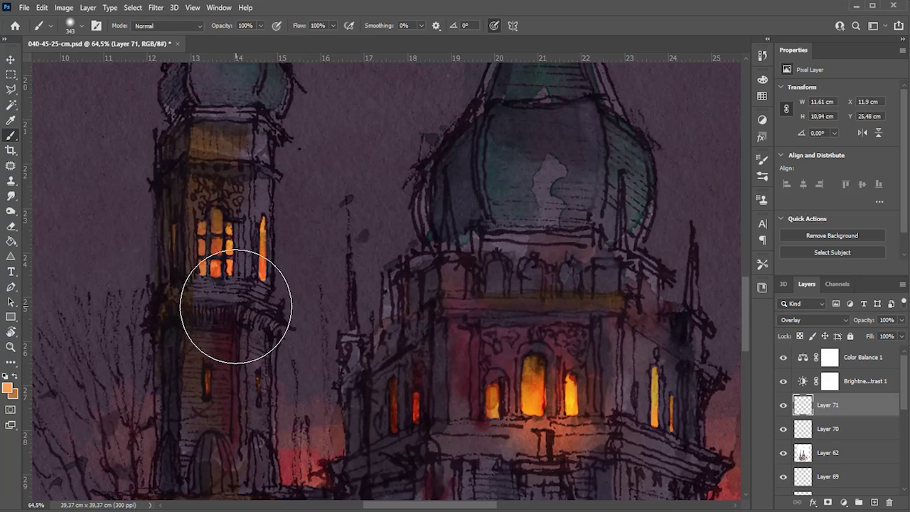
pyautogui.scroll(-3, 243, 311)
pyautogui.scroll(2, 332, 416)
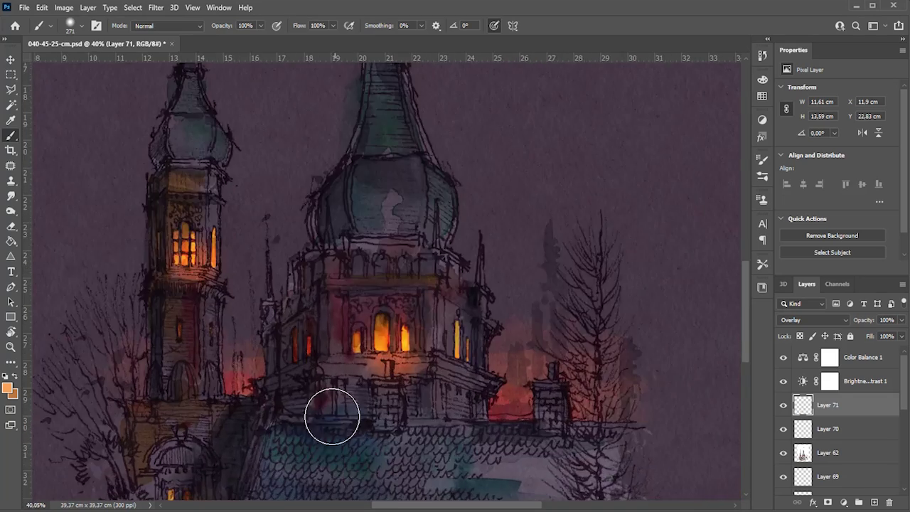
pyautogui.scroll(-1, 332, 416)
pyautogui.press(']')
pyautogui.press(']')
pyautogui.press(']')
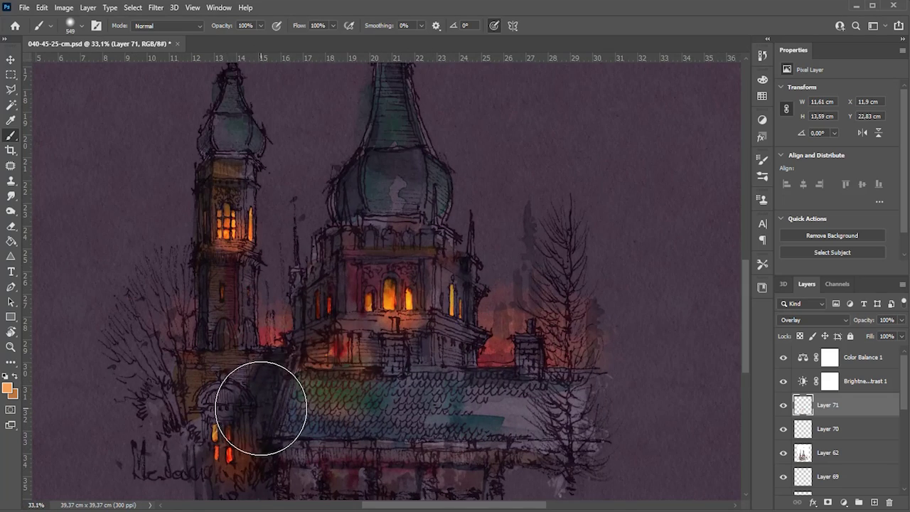
pyautogui.scroll(-3, 213, 427)
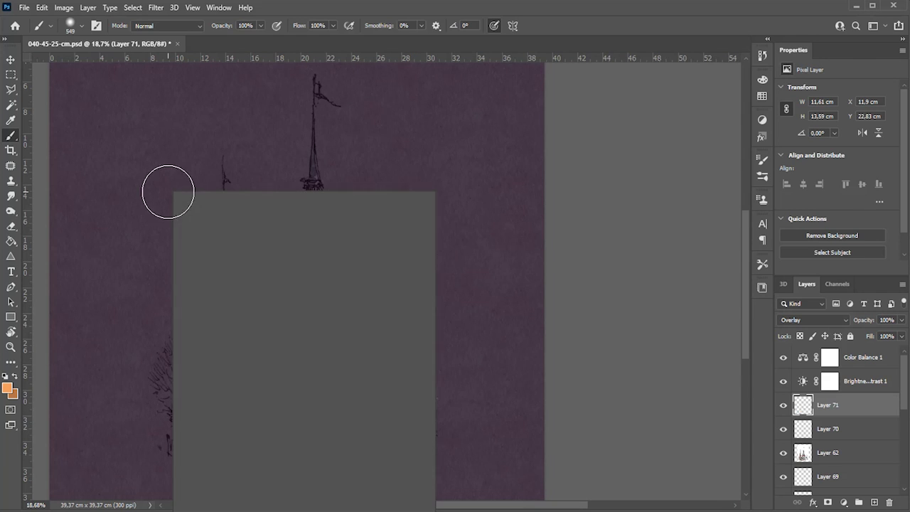
pyautogui.press('Escape')
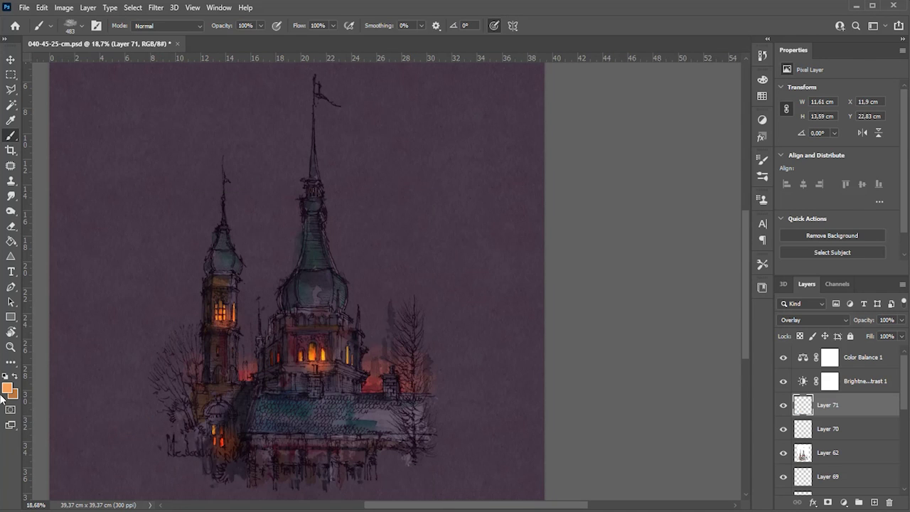
# - Set the foreground to pale yellow and wash it around the dome and lower-left area
pyautogui.click(7, 387)
pyautogui.moveTo(589, 407); pyautogui.dragTo(593, 418)
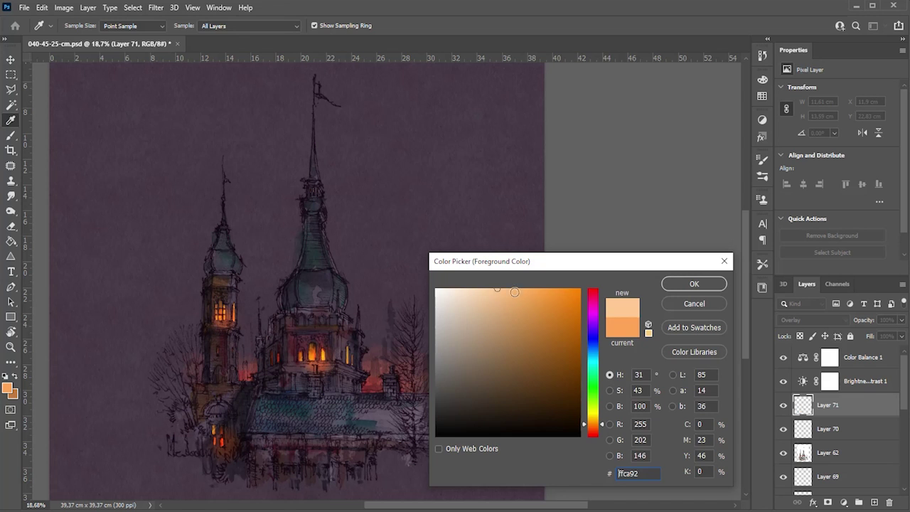
pyautogui.click(694, 284)
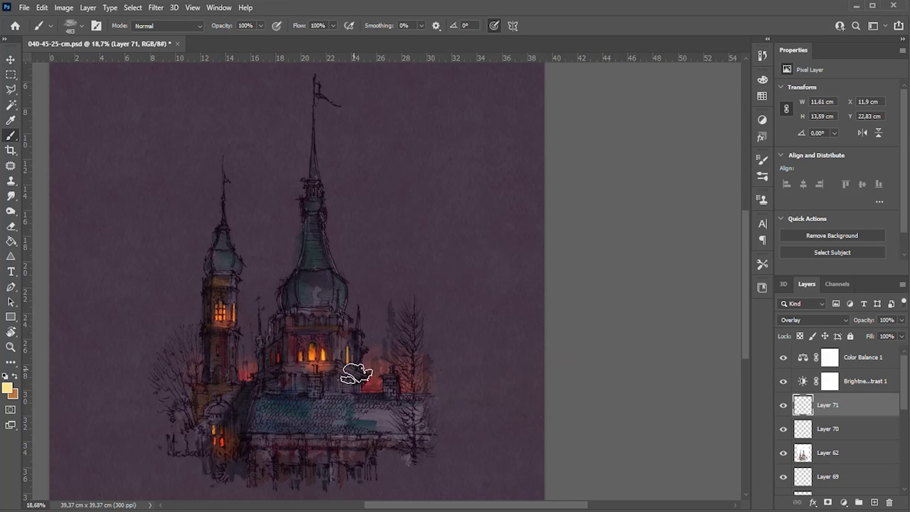
pyautogui.scroll(2, 302, 440)
pyautogui.moveTo(339, 376); pyautogui.dragTo(477, 478)
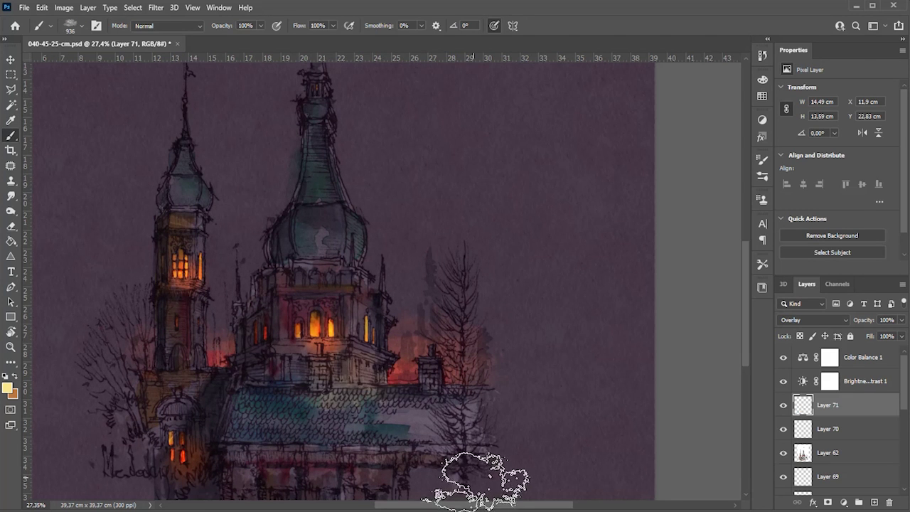
pyautogui.moveTo(321, 288)
pyautogui.mouseDown()
pyautogui.moveTo(244, 361)
pyautogui.moveTo(279, 416)
pyautogui.moveTo(209, 381)
pyautogui.moveTo(313, 473)
pyautogui.mouseUp()
# - Dab pale yellow near the lower-left entrance, then choose the 540 px textured brush
pyautogui.scroll(3, 214, 455)
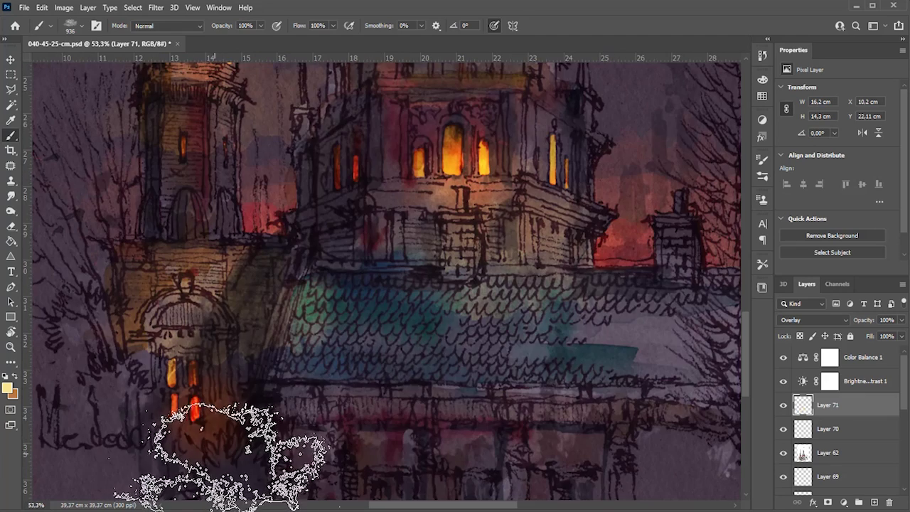
pyautogui.scroll(-1, 315, 490)
pyautogui.click(132, 387)
pyautogui.rightClick(352, 181)
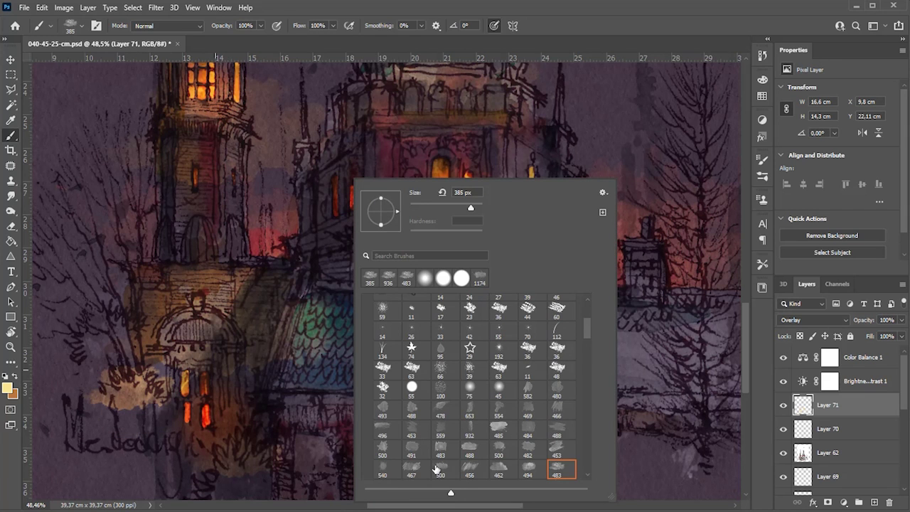
pyautogui.doubleClick(383, 467)
# - Add a new empty Layer 72 above Layer 71
pyautogui.scroll(-1, 182, 342)
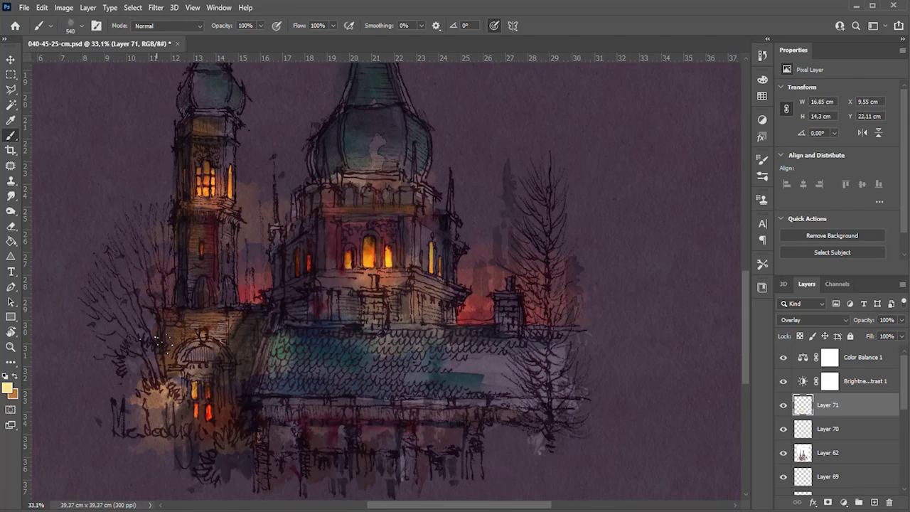
pyautogui.scroll(-2, 182, 342)
pyautogui.scroll(1, 226, 294)
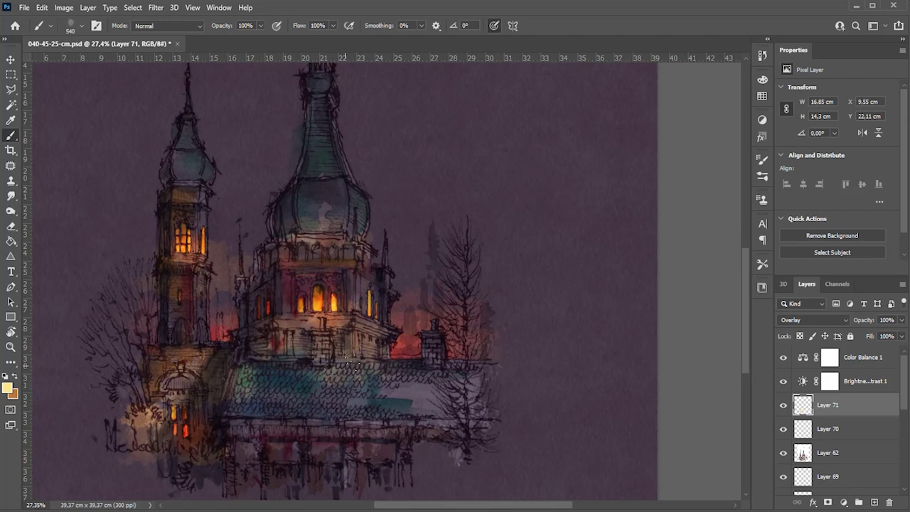
pyautogui.scroll(-3, 231, 384)
pyautogui.scroll(2, 278, 268)
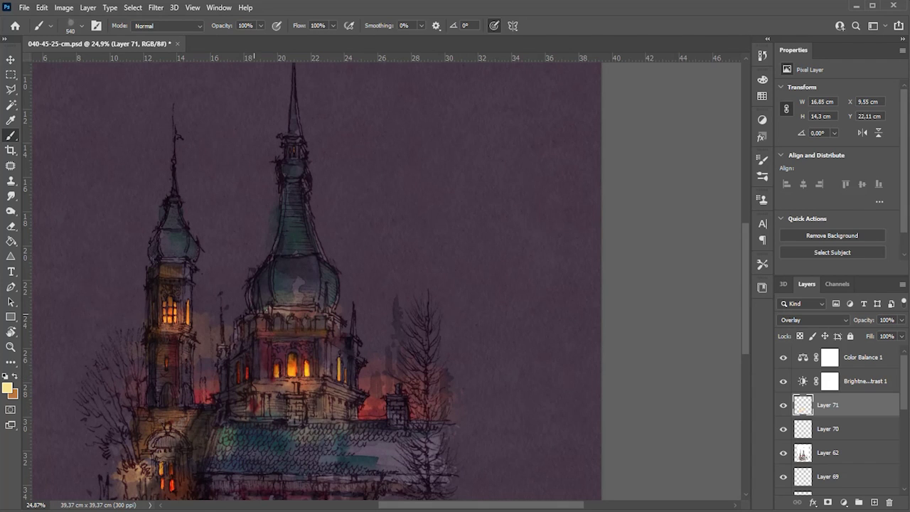
pyautogui.click(875, 502)
# - Load a light green foreground for the brush, undoing a test stroke on the dome
pyautogui.click(7, 387)
pyautogui.moveTo(593, 419); pyautogui.dragTo(594, 379)
pyautogui.moveTo(546, 344); pyautogui.dragTo(514, 297)
pyautogui.click(694, 285)
pyautogui.press('b')
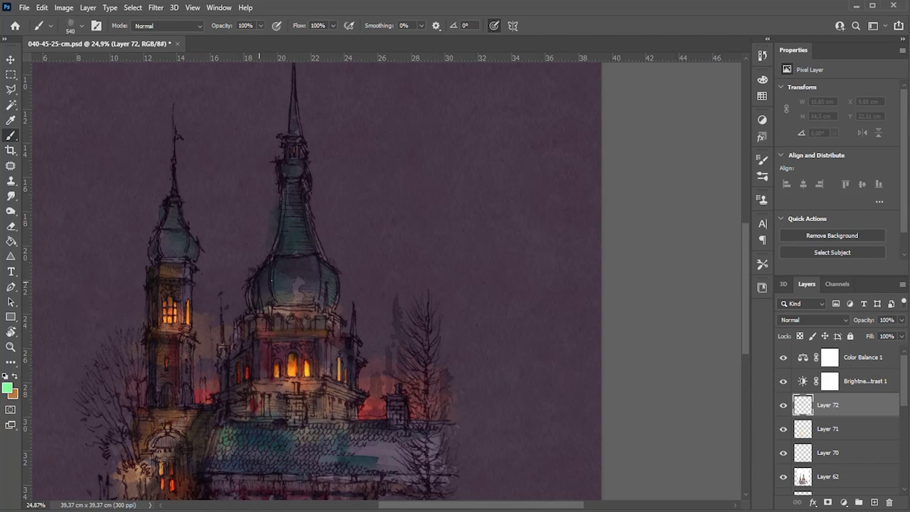
pyautogui.moveTo(271, 284); pyautogui.dragTo(299, 263)
pyautogui.hotkey('ctrl', 'z')
# - Set Layer 72 to Overlay and wash green over the central and left-tower domes
pyautogui.click(802, 321)
pyautogui.click(804, 430)
pyautogui.moveTo(285, 313); pyautogui.dragTo(288, 284)
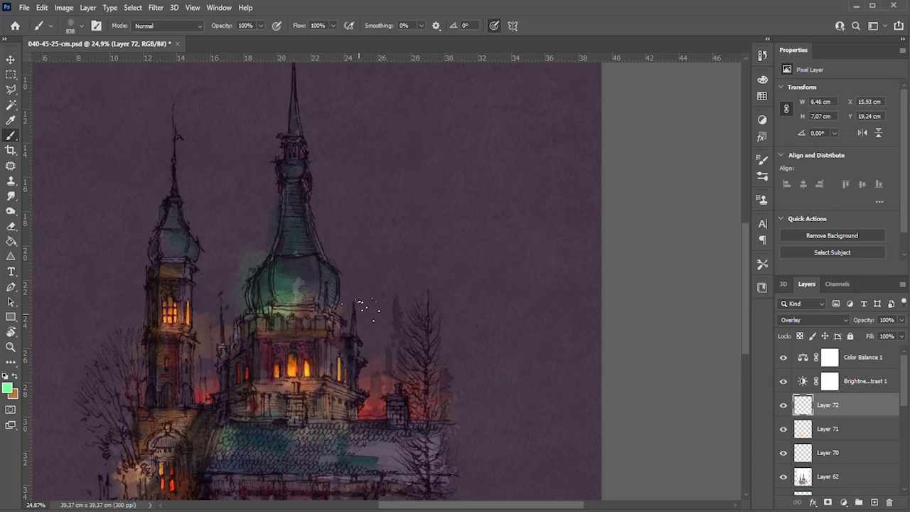
pyautogui.moveTo(299, 235); pyautogui.dragTo(272, 253)
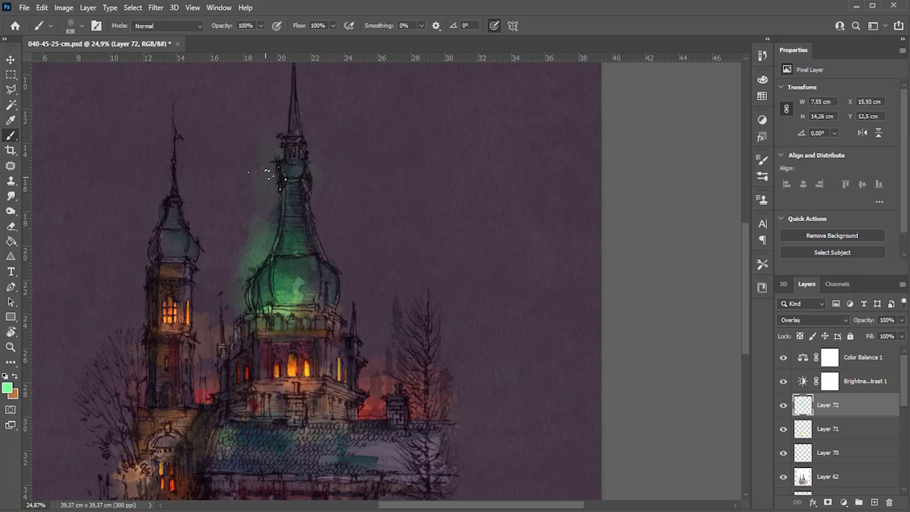
pyautogui.moveTo(160, 213); pyautogui.dragTo(146, 274)
# - Replace the roof wash with a brighter teal stroke
pyautogui.scroll(-2, 363, 243)
pyautogui.scroll(2, 385, 410)
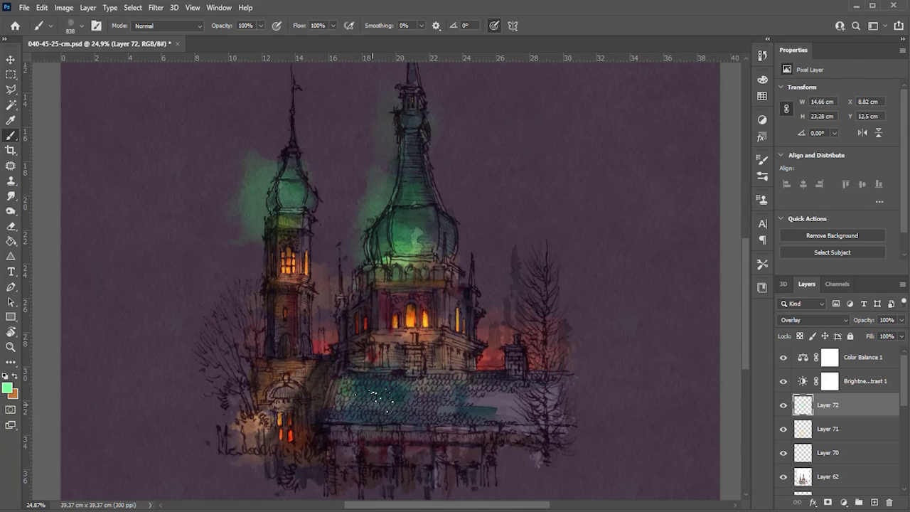
pyautogui.hotkey('ctrl', 'z')
pyautogui.moveTo(472, 383); pyautogui.dragTo(472, 416)
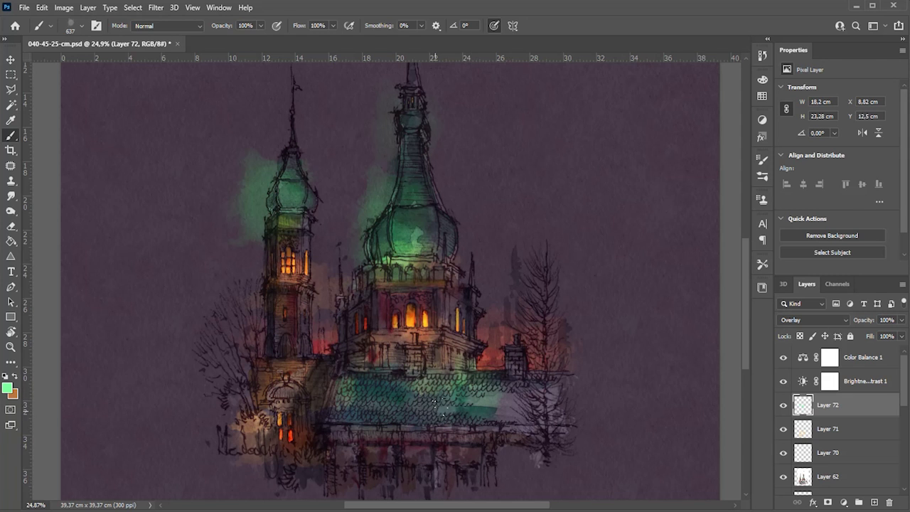
pyautogui.scroll(-1, 435, 404)
pyautogui.scroll(-2, 784, 450)
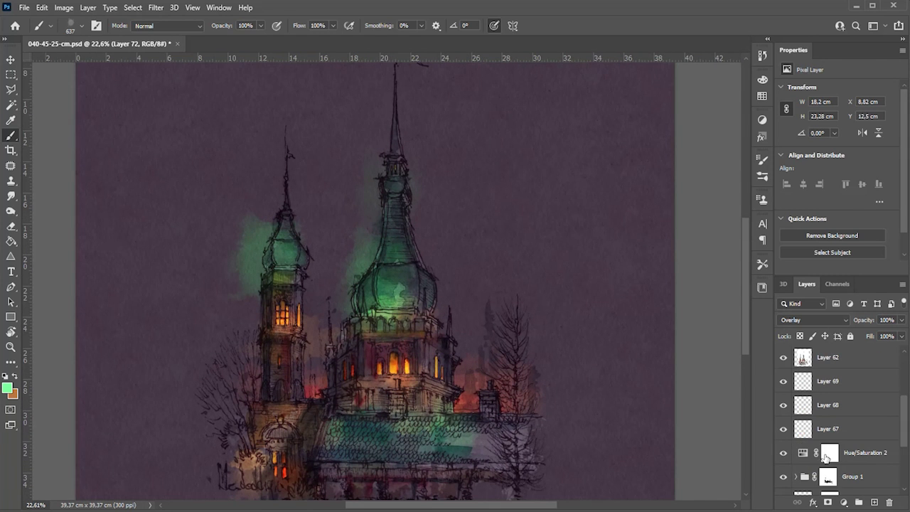
# - Add a layer mask to Layer 72 from Layer 63's building mask selection
pyautogui.keyDown('ctrl'); pyautogui.click(829, 478); pyautogui.keyUp('ctrl')
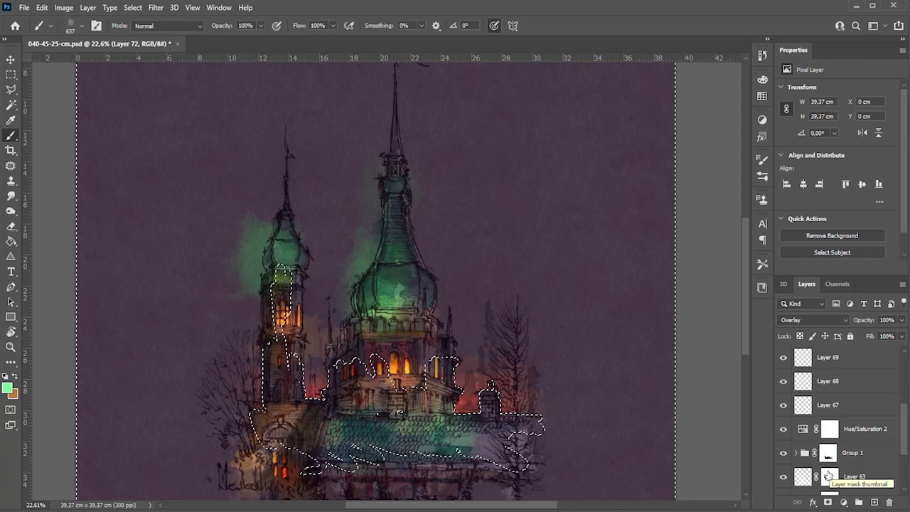
pyautogui.click(828, 502)
pyautogui.scroll(2, 419, 135)
pyautogui.scroll(1, 419, 135)
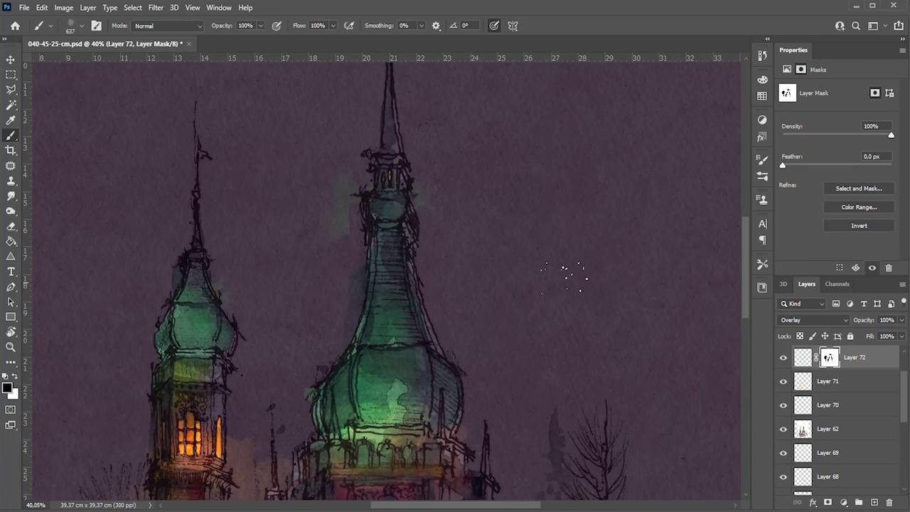
# - With a 95 px hard round brush, mask away green spill around the left dome
pyautogui.rightClick(566, 270)
pyautogui.click(389, 480)
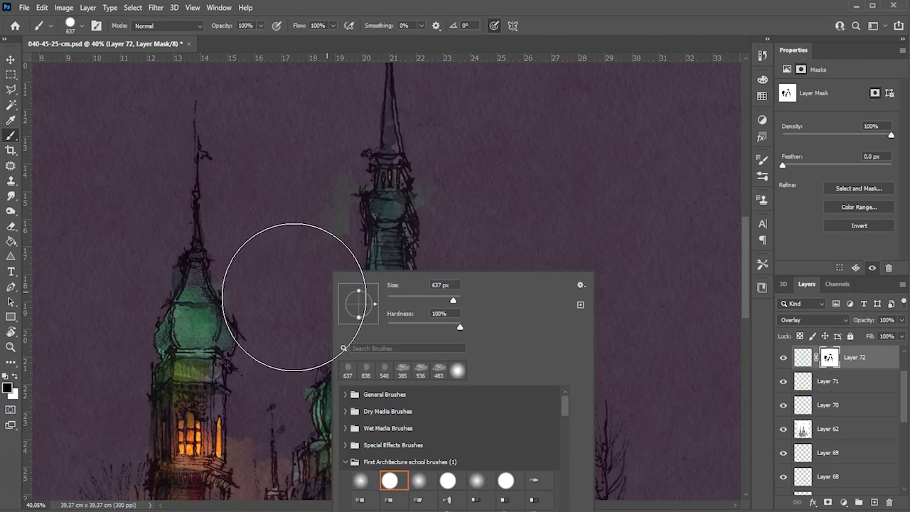
pyautogui.keyDown('alt'); pyautogui.rightClick(295, 275); pyautogui.keyUp('alt')
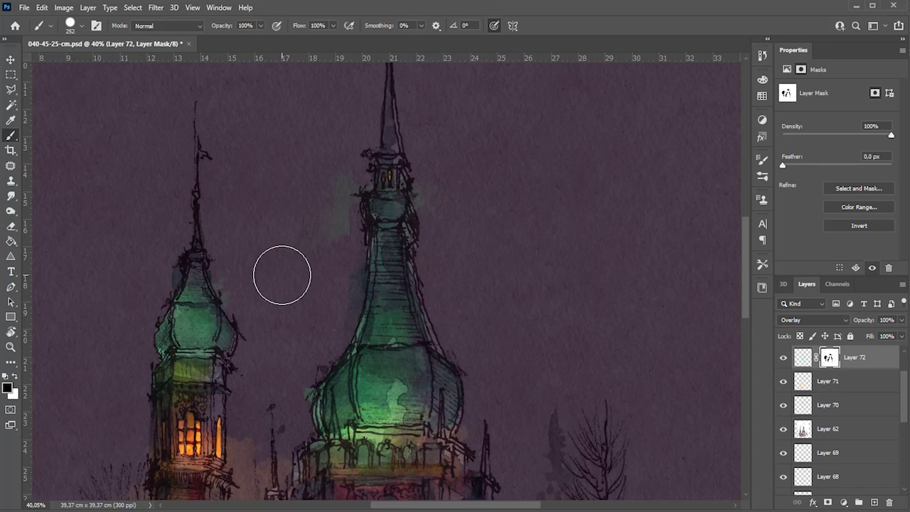
pyautogui.rightClick(289, 209)
pyautogui.moveTo(334, 248); pyautogui.dragTo(321, 249)
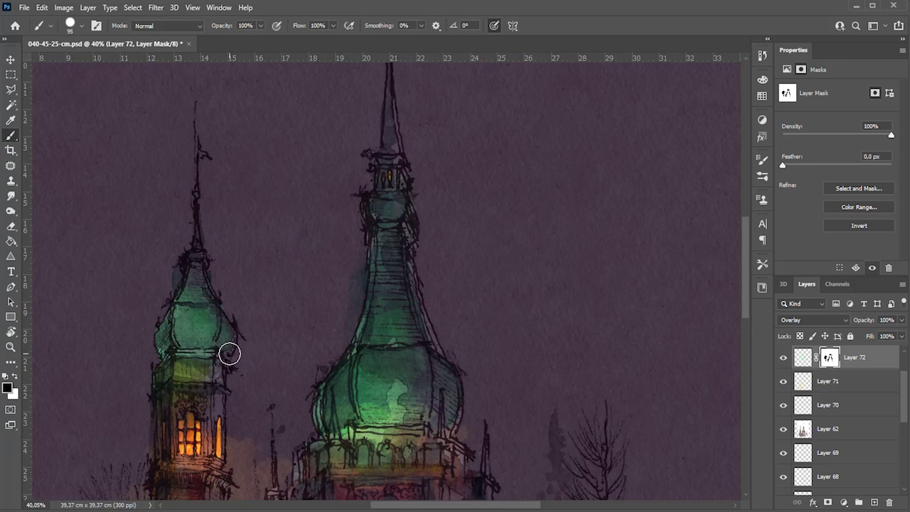
pyautogui.moveTo(229, 354); pyautogui.dragTo(439, 356)
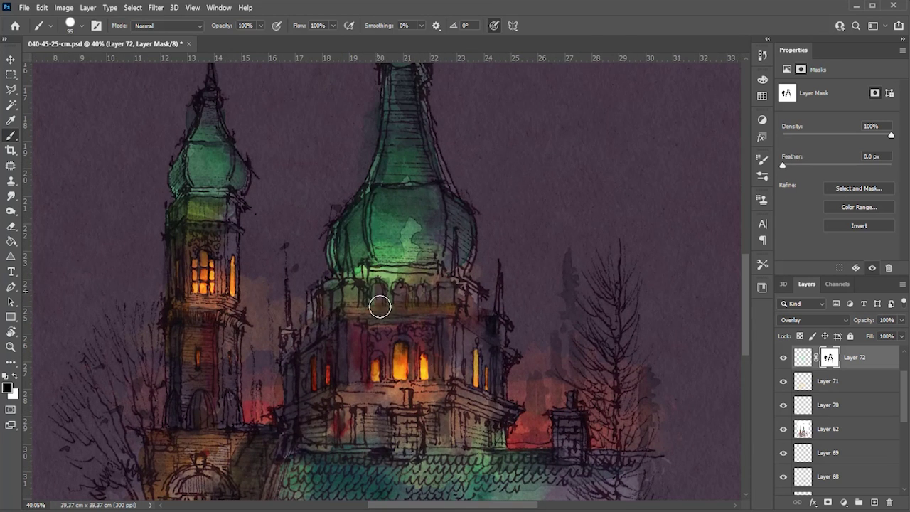
# - Toggle Layer 72 and Color Balance 1 off and on to compare the masked glow
pyautogui.scroll(-3, 381, 308)
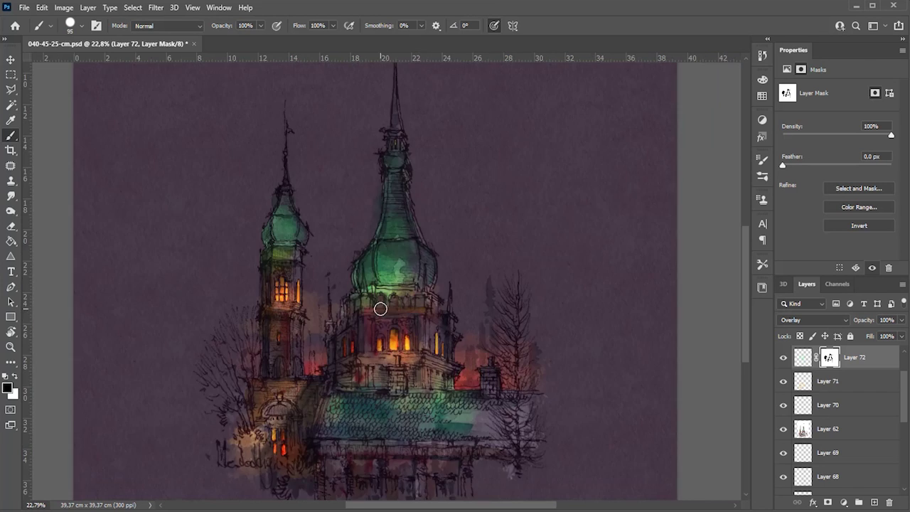
pyautogui.scroll(2, 413, 455)
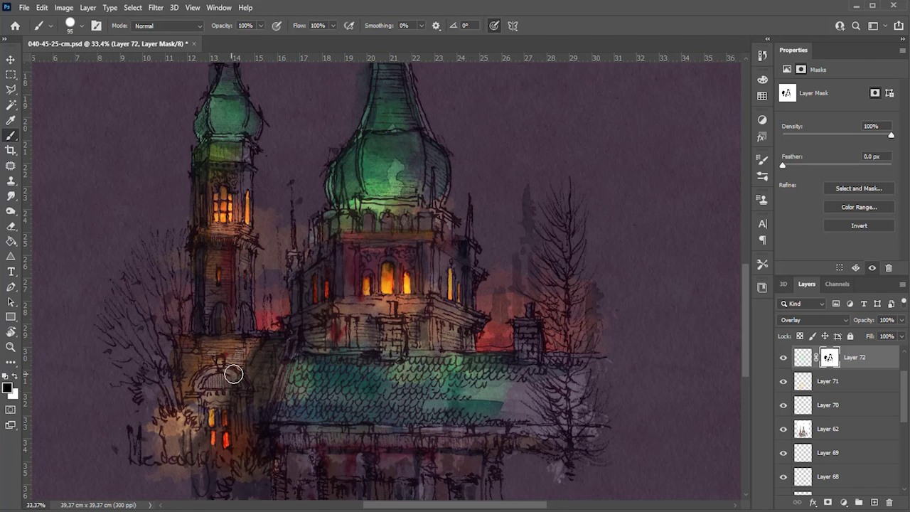
pyautogui.scroll(-3, 181, 459)
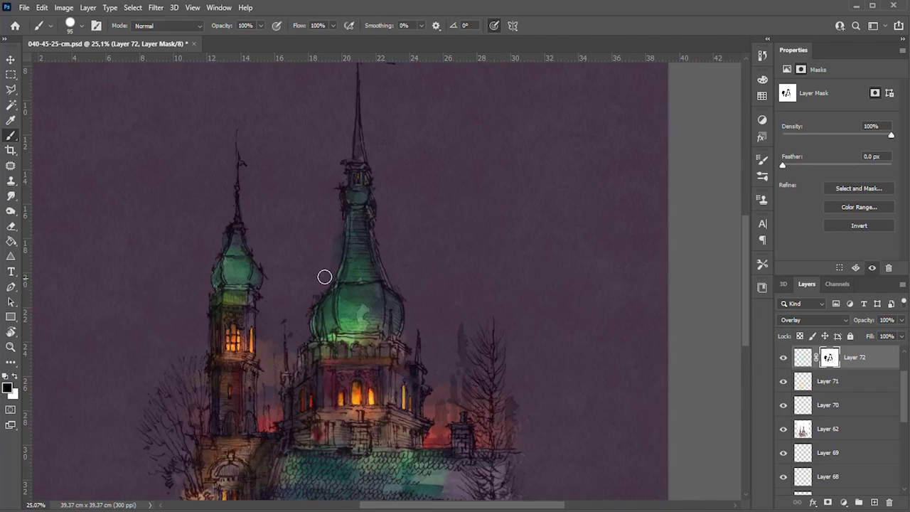
pyautogui.scroll(4, 423, 288)
pyautogui.scroll(-3, 211, 282)
pyautogui.click(783, 357)
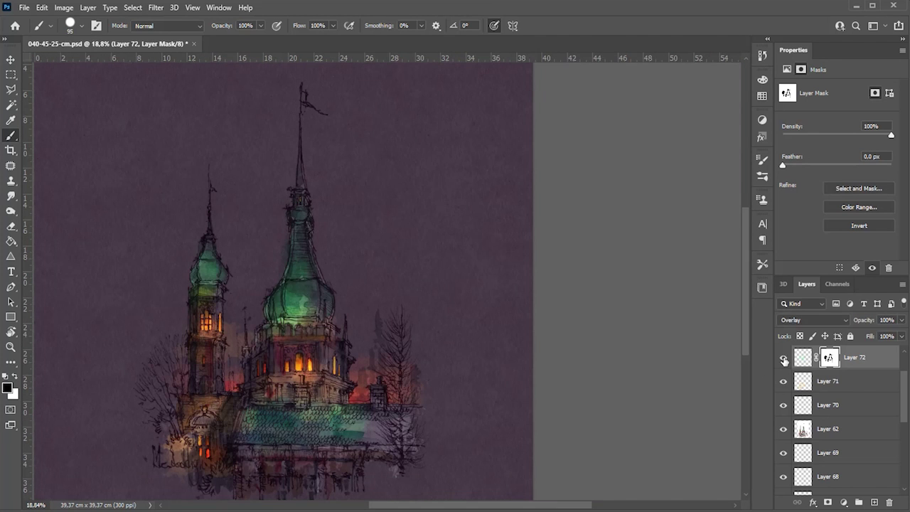
pyautogui.scroll(-1, 366, 427)
pyautogui.scroll(1, 366, 428)
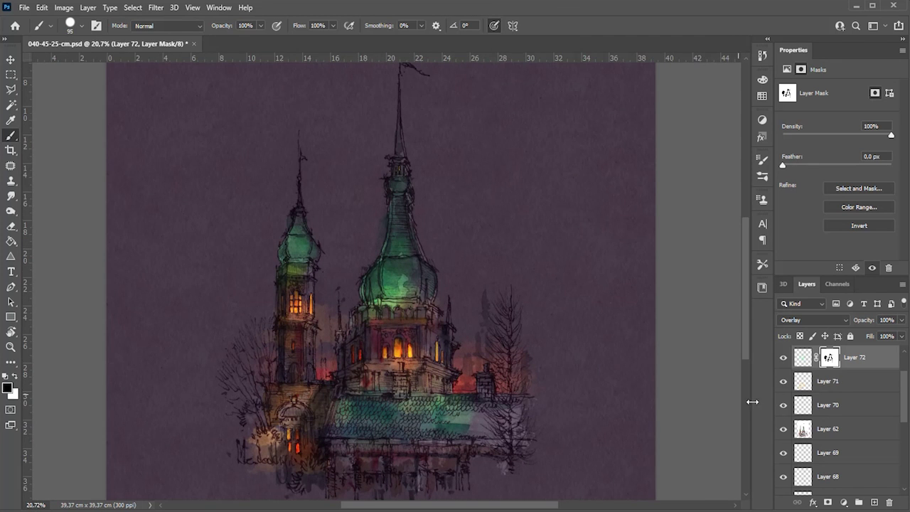
pyautogui.scroll(1, 786, 369)
pyautogui.click(783, 358)
pyautogui.scroll(-1, 294, 357)
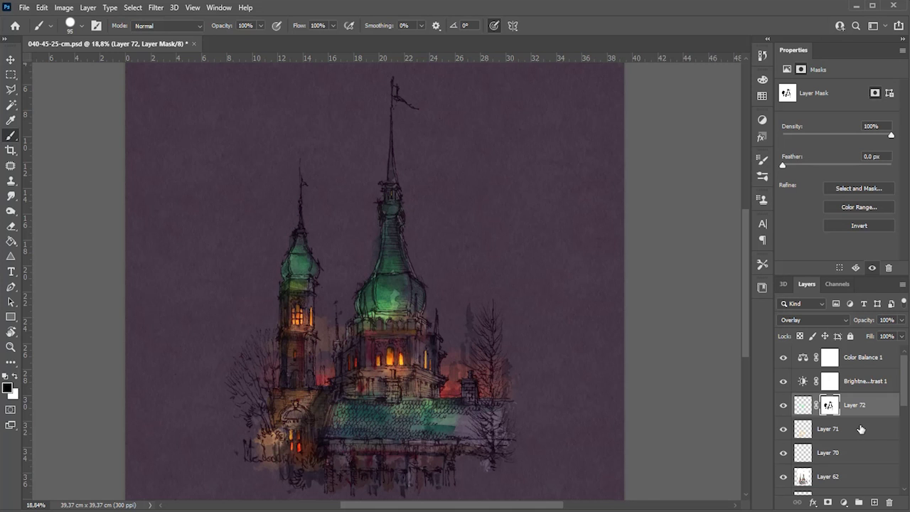
pyautogui.scroll(2, 461, 408)
pyautogui.scroll(-1, 844, 440)
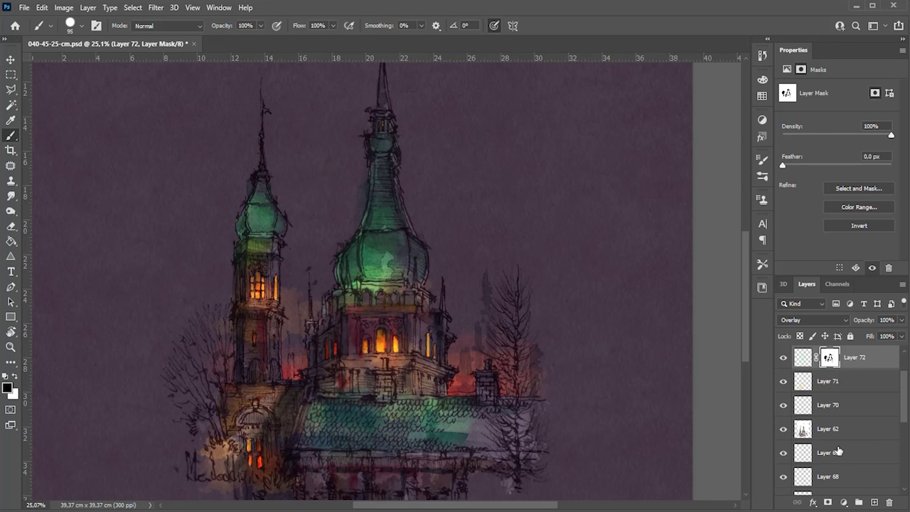
pyautogui.click(839, 450)
# - Add a new Layer 73 set to Overlay blending
pyautogui.click(874, 502)
pyautogui.click(811, 320)
pyautogui.click(804, 432)
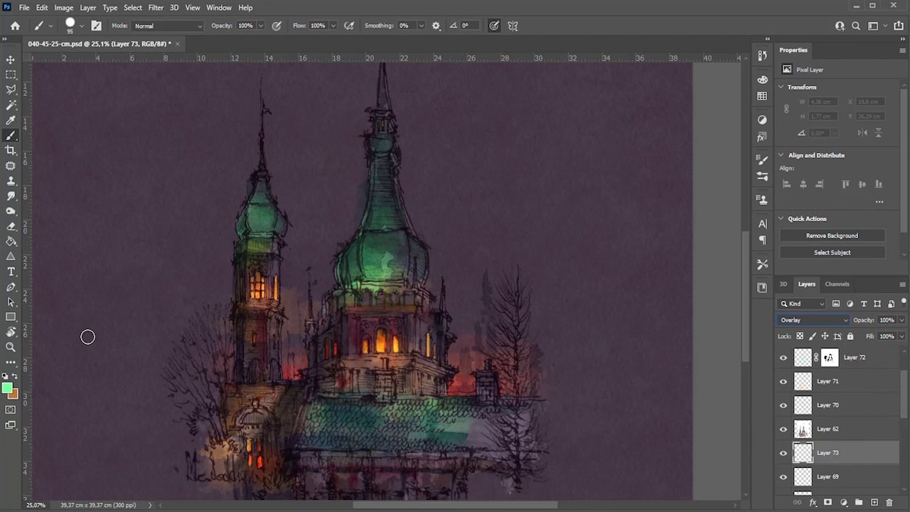
# - Pick a light orange foreground and set the brush to 10 px
pyautogui.click(5, 376)
pyautogui.click(596, 423)
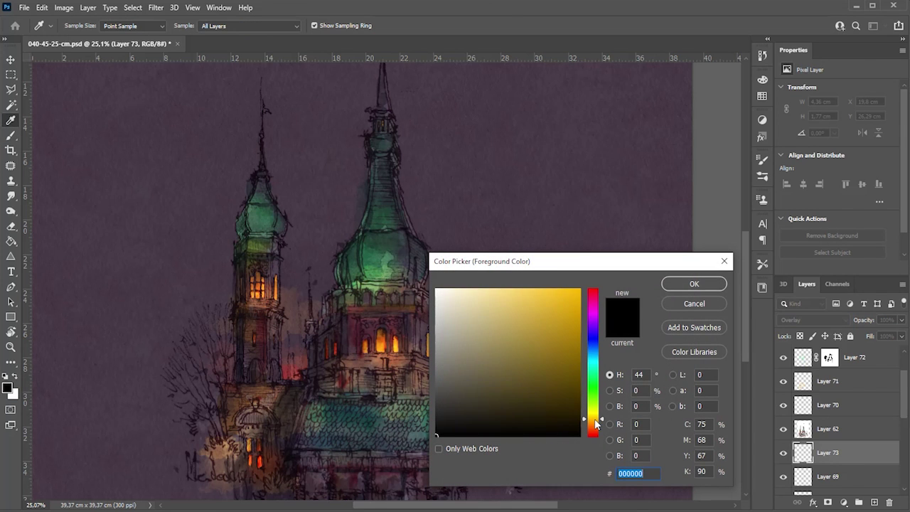
pyautogui.click(524, 291)
pyautogui.click(694, 284)
pyautogui.press('b')
pyautogui.scroll(-1, 479, 430)
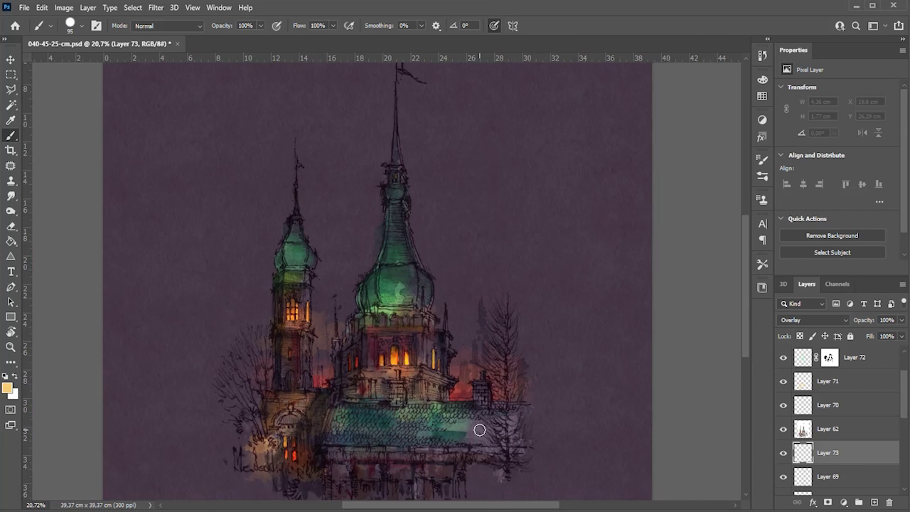
pyautogui.scroll(3, 479, 430)
pyautogui.rightClick(463, 310)
pyautogui.moveTo(553, 299); pyautogui.dragTo(538, 299)
pyautogui.write('10')
pyautogui.press('Return')
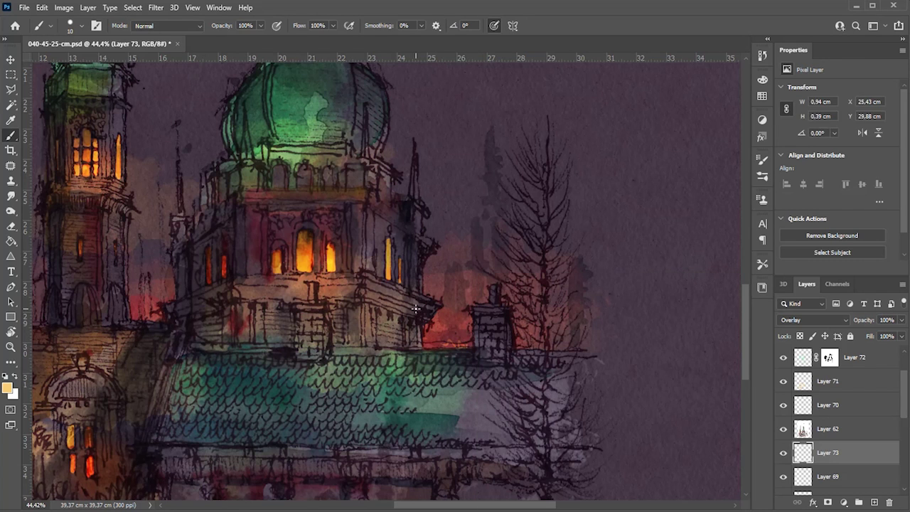
# - Add a warm ledge highlight and small orange lights along the tree branches, partly at 8 px
pyautogui.moveTo(475, 317)
pyautogui.mouseDown()
pyautogui.moveTo(507, 317)
pyautogui.moveTo(479, 336)
pyautogui.mouseUp()
pyautogui.moveTo(538, 373); pyautogui.dragTo(521, 354)
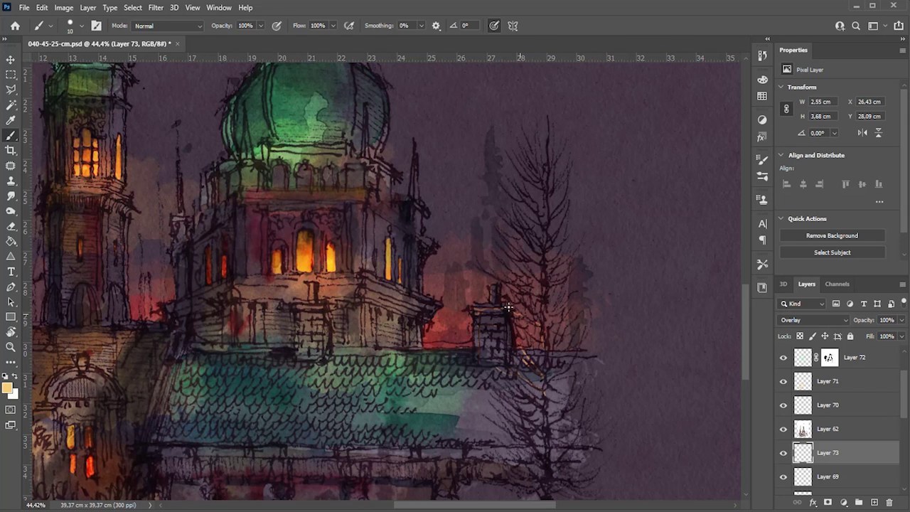
pyautogui.moveTo(518, 289)
pyautogui.mouseDown()
pyautogui.moveTo(527, 276)
pyautogui.moveTo(513, 255)
pyautogui.moveTo(566, 215)
pyautogui.mouseUp()
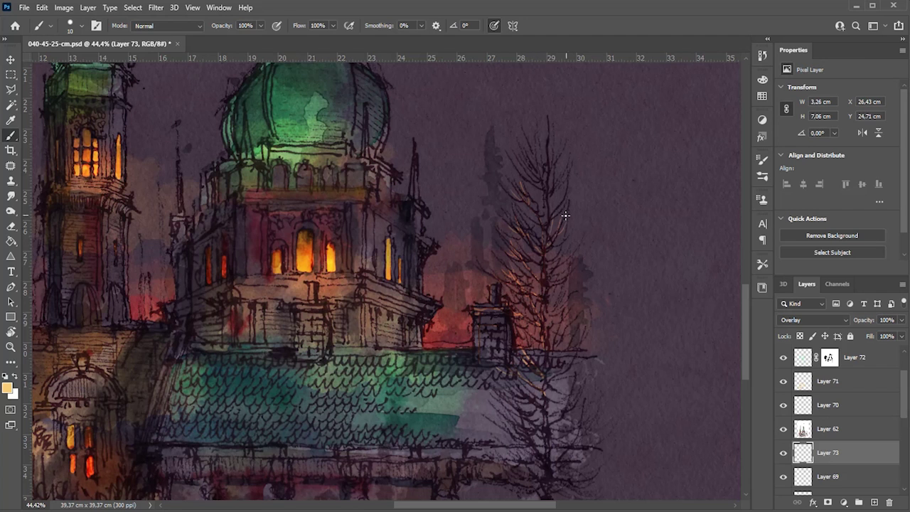
pyautogui.rightClick(517, 273)
pyautogui.write('8')
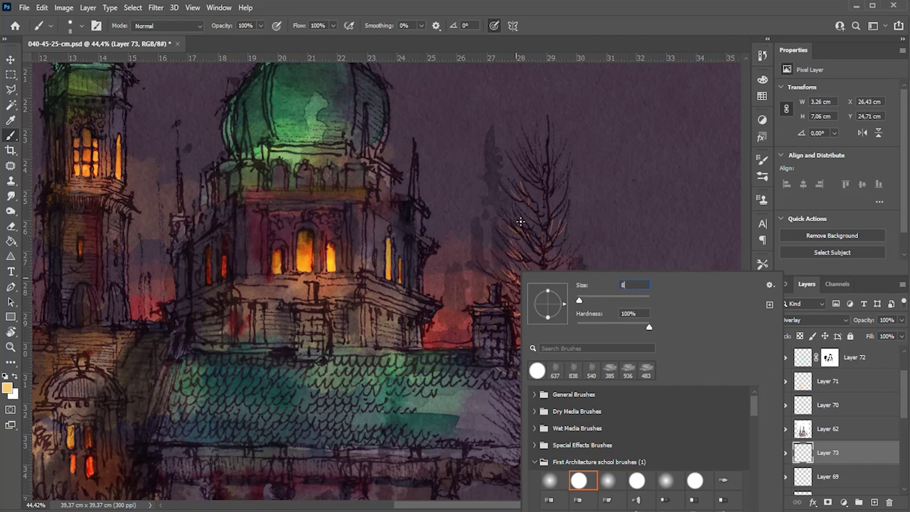
pyautogui.press('Return')
pyautogui.moveTo(540, 182)
pyautogui.mouseDown()
pyautogui.moveTo(533, 139)
pyautogui.moveTo(542, 190)
pyautogui.mouseUp()
pyautogui.moveTo(544, 412)
pyautogui.mouseDown()
pyautogui.moveTo(512, 384)
pyautogui.moveTo(499, 386)
pyautogui.moveTo(546, 461)
pyautogui.mouseUp()
pyautogui.moveTo(501, 414)
pyautogui.mouseDown()
pyautogui.moveTo(523, 435)
pyautogui.moveTo(508, 409)
pyautogui.mouseUp()
pyautogui.moveTo(517, 457); pyautogui.dragTo(483, 452)
pyautogui.moveTo(544, 492); pyautogui.dragTo(512, 481)
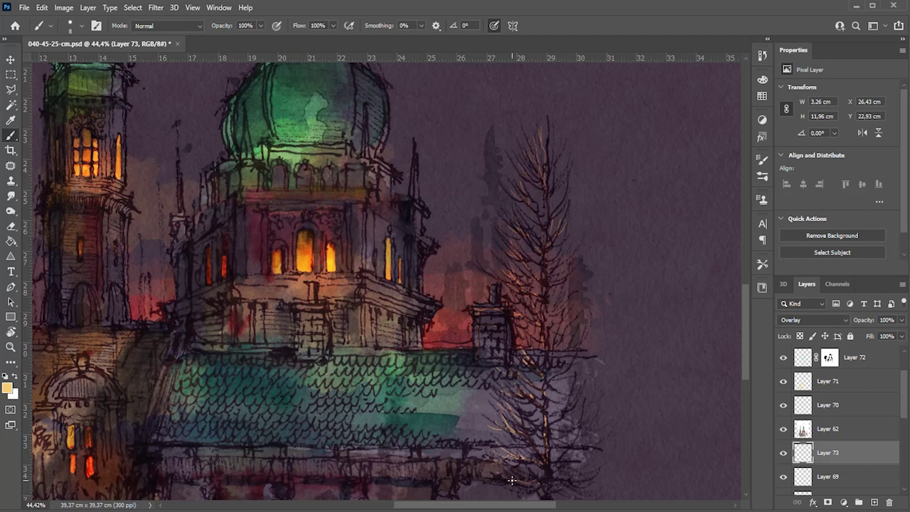
pyautogui.moveTo(574, 480)
pyautogui.mouseDown()
pyautogui.moveTo(593, 472)
pyautogui.moveTo(589, 455)
pyautogui.mouseUp()
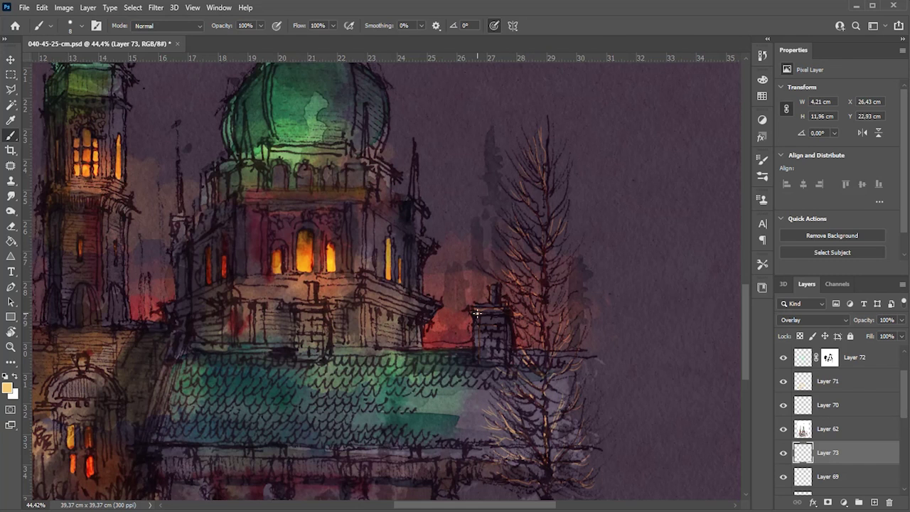
# - Paint warm highlights on the roofline, tower ledge, dome, arched windows and ornament
pyautogui.moveTo(435, 240)
pyautogui.mouseDown()
pyautogui.moveTo(424, 245)
pyautogui.moveTo(374, 216)
pyautogui.mouseUp()
pyautogui.moveTo(391, 287); pyautogui.dragTo(337, 321)
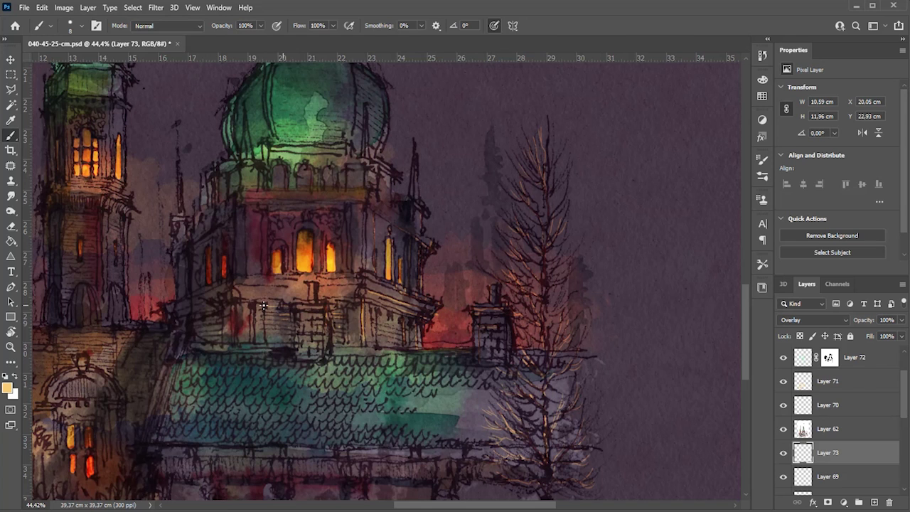
pyautogui.moveTo(355, 291); pyautogui.dragTo(241, 284)
pyautogui.moveTo(315, 263); pyautogui.dragTo(315, 276)
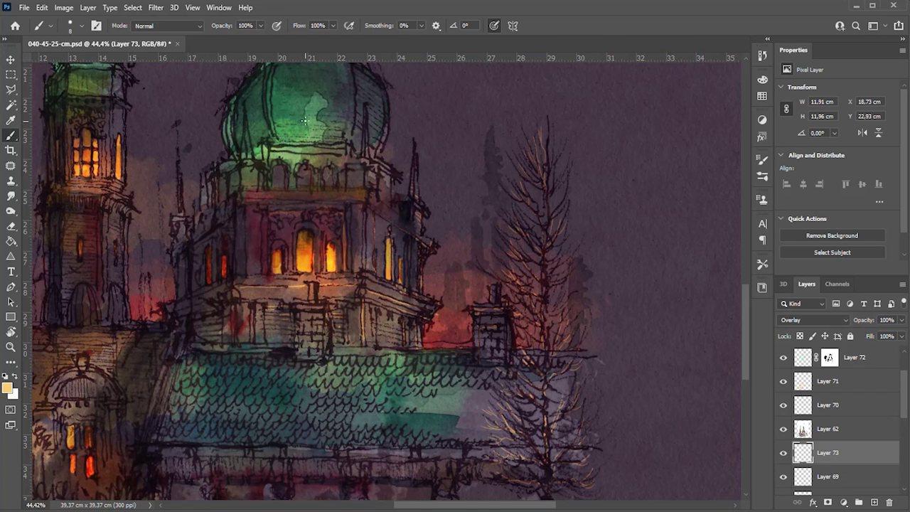
pyautogui.moveTo(384, 153); pyautogui.dragTo(374, 90)
pyautogui.moveTo(330, 167)
pyautogui.mouseDown()
pyautogui.moveTo(329, 186)
pyautogui.moveTo(280, 184)
pyautogui.mouseUp()
pyautogui.moveTo(294, 228); pyautogui.dragTo(292, 264)
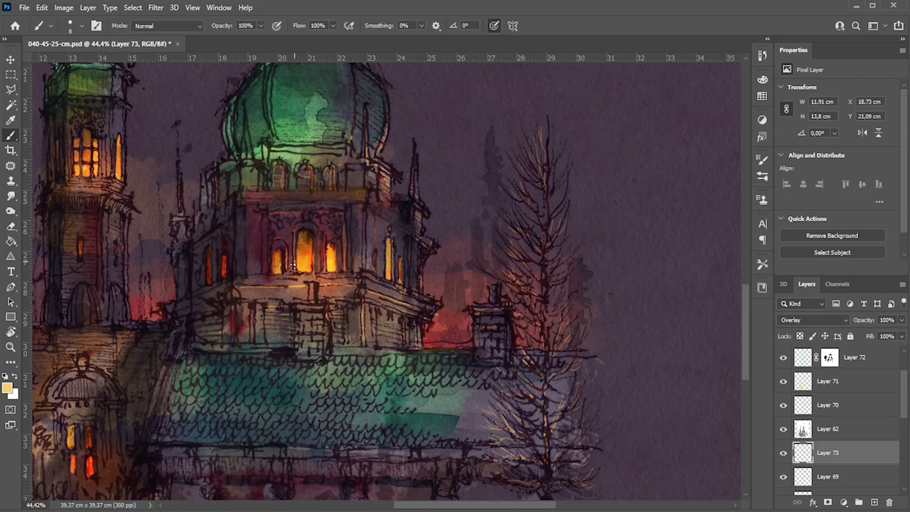
pyautogui.moveTo(332, 226)
pyautogui.mouseDown()
pyautogui.moveTo(277, 227)
pyautogui.moveTo(226, 278)
pyautogui.moveTo(200, 287)
pyautogui.mouseUp()
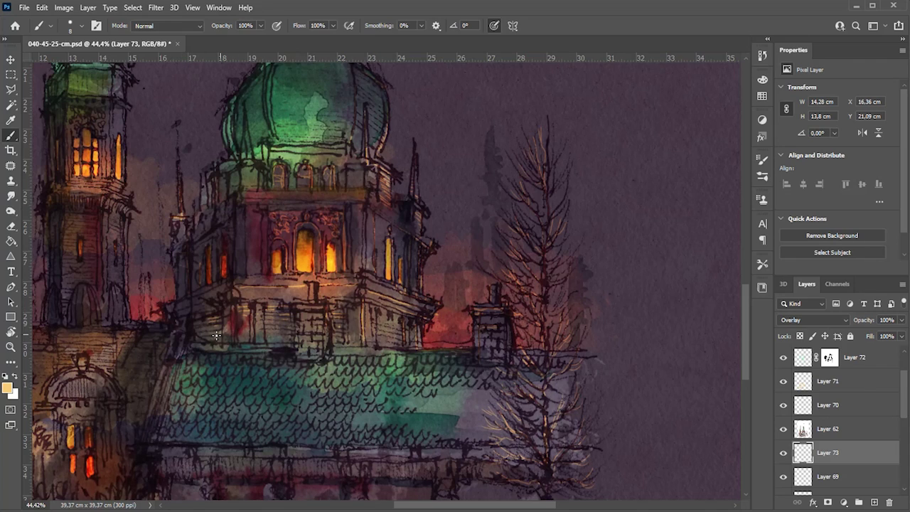
# - Brighten the lower-left doorway, its arch and the left tower's upper edge
pyautogui.scroll(-3, 71, 342)
pyautogui.scroll(3, 174, 398)
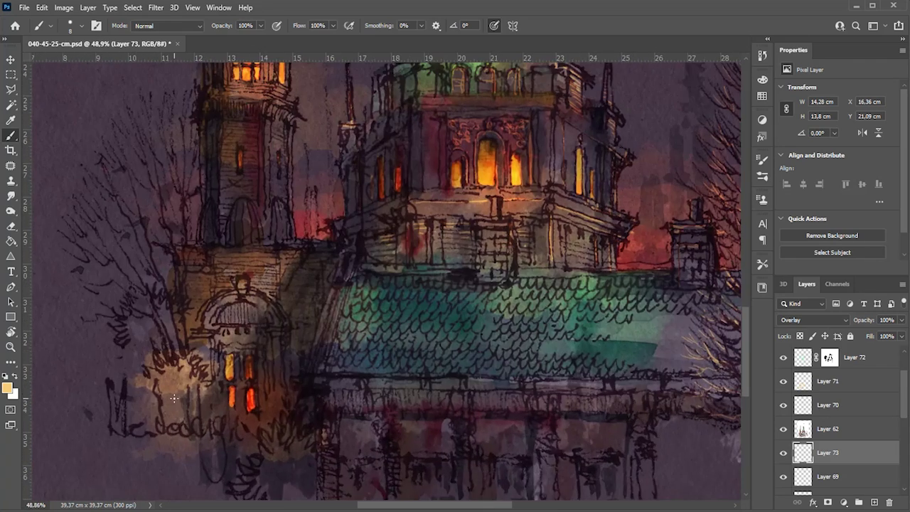
pyautogui.moveTo(253, 362); pyautogui.dragTo(238, 350)
pyautogui.moveTo(256, 320); pyautogui.dragTo(220, 279)
pyautogui.moveTo(257, 135); pyautogui.dragTo(240, 164)
pyautogui.moveTo(288, 117); pyautogui.dragTo(288, 121)
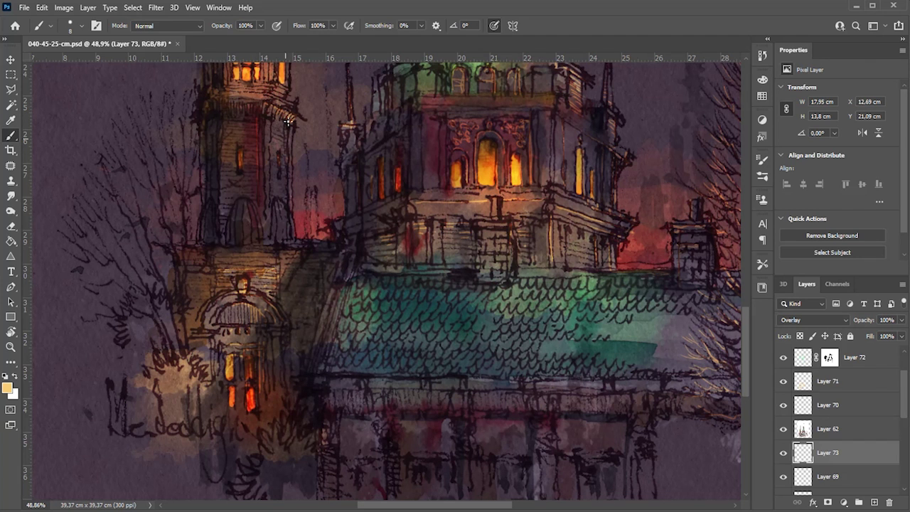
pyautogui.moveTo(260, 198)
pyautogui.mouseDown()
pyautogui.moveTo(489, 217)
pyautogui.moveTo(499, 270)
pyautogui.mouseUp()
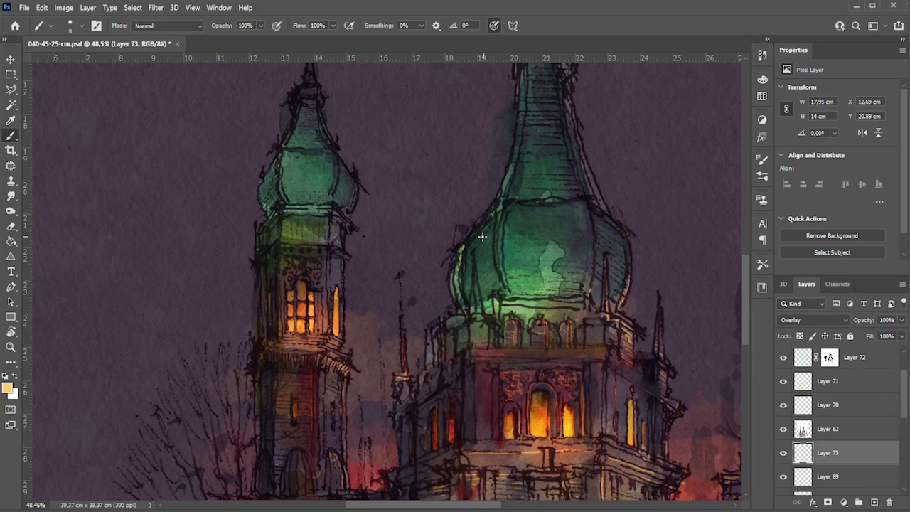
# - Light the main dome's right edge and the left tower's dome, drum, side and cornice
pyautogui.moveTo(625, 241); pyautogui.dragTo(611, 245)
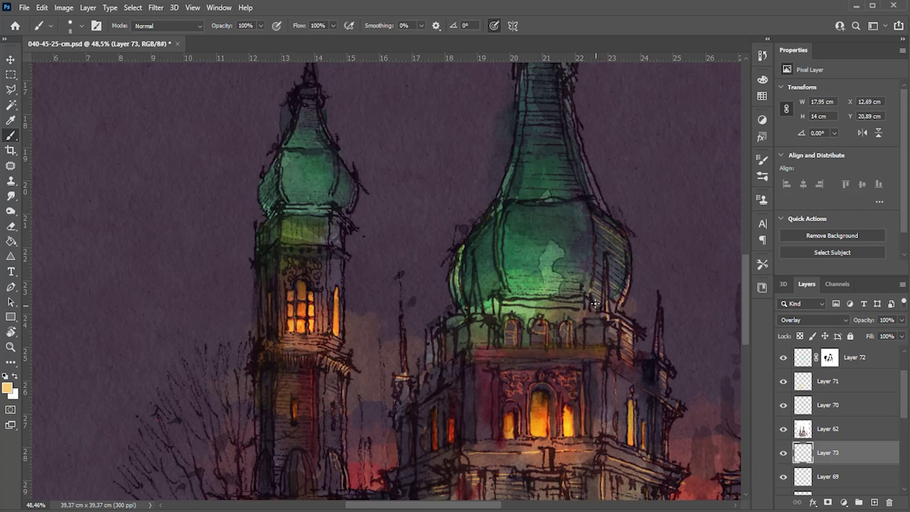
pyautogui.moveTo(337, 160); pyautogui.dragTo(349, 214)
pyautogui.moveTo(294, 208)
pyautogui.mouseDown()
pyautogui.moveTo(327, 217)
pyautogui.moveTo(317, 249)
pyautogui.moveTo(288, 228)
pyautogui.moveTo(285, 244)
pyautogui.mouseUp()
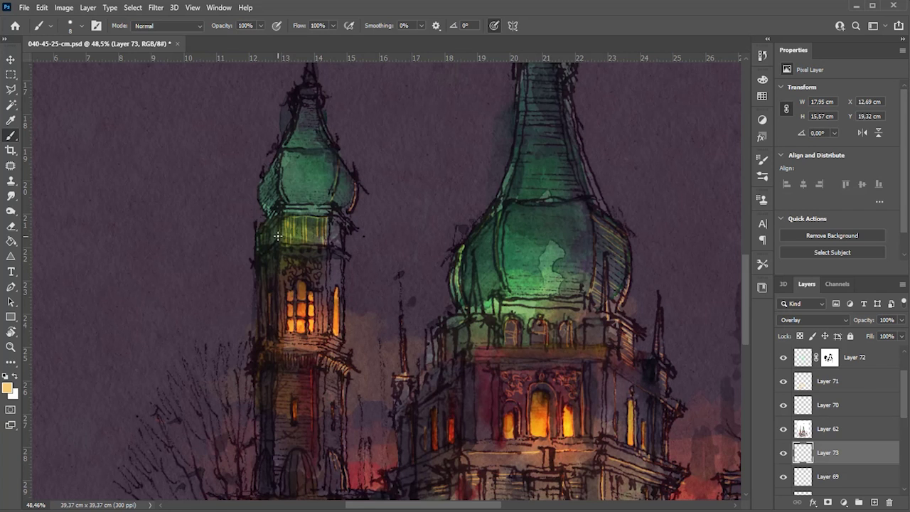
pyautogui.moveTo(346, 253); pyautogui.dragTo(328, 313)
pyautogui.moveTo(343, 216); pyautogui.dragTo(287, 207)
pyautogui.moveTo(337, 360); pyautogui.dragTo(284, 340)
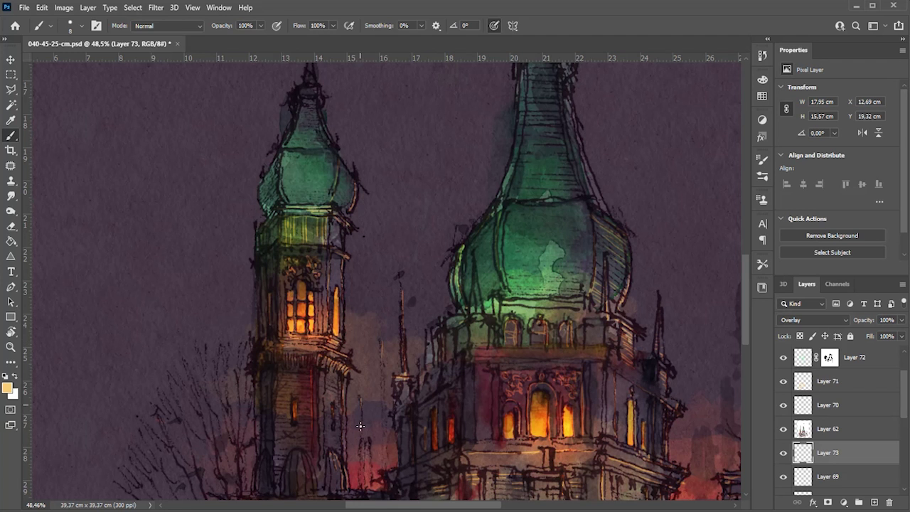
pyautogui.scroll(-2, 326, 231)
# - Dab two orange accents onto the left spire
pyautogui.scroll(1, 326, 231)
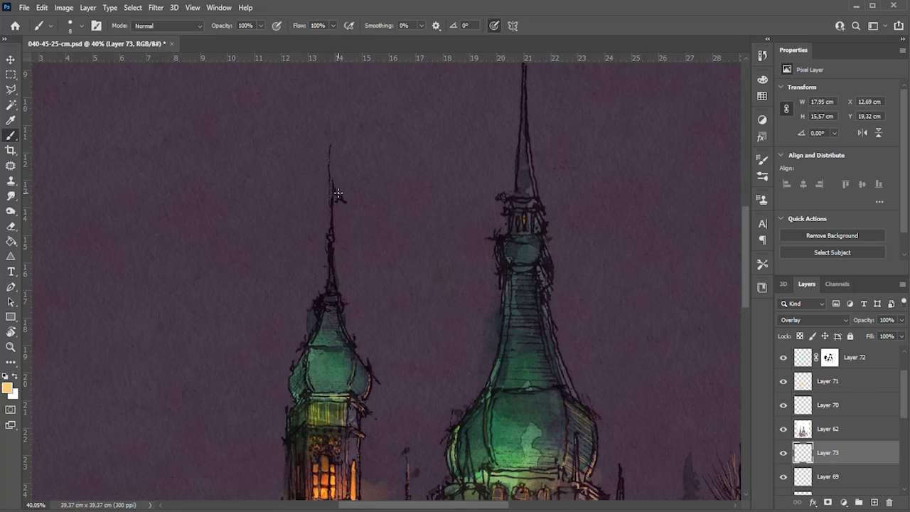
pyautogui.click(334, 199)
pyautogui.click(331, 239)
pyautogui.scroll(1, 508, 221)
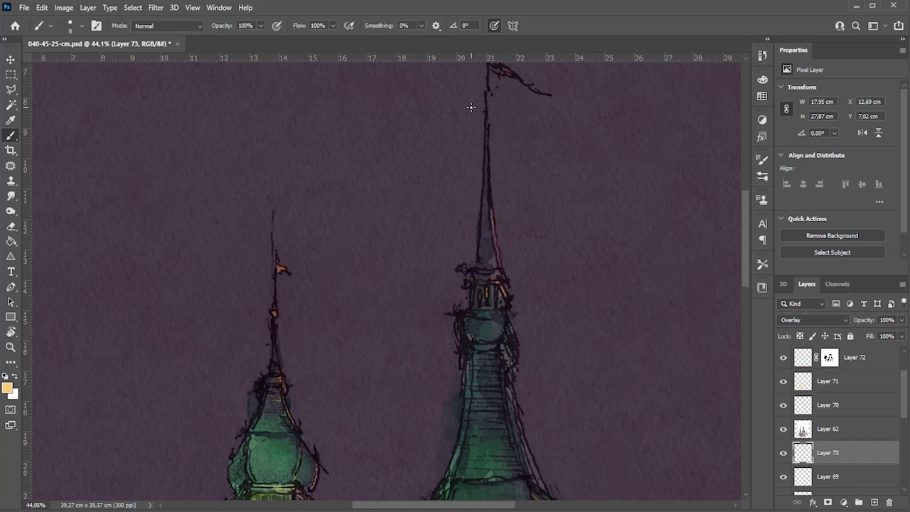
pyautogui.scroll(-2, 375, 148)
# - Paint an orange glow along the lower left and light strokes on the left tree
pyautogui.moveTo(374, 148); pyautogui.dragTo(335, 403)
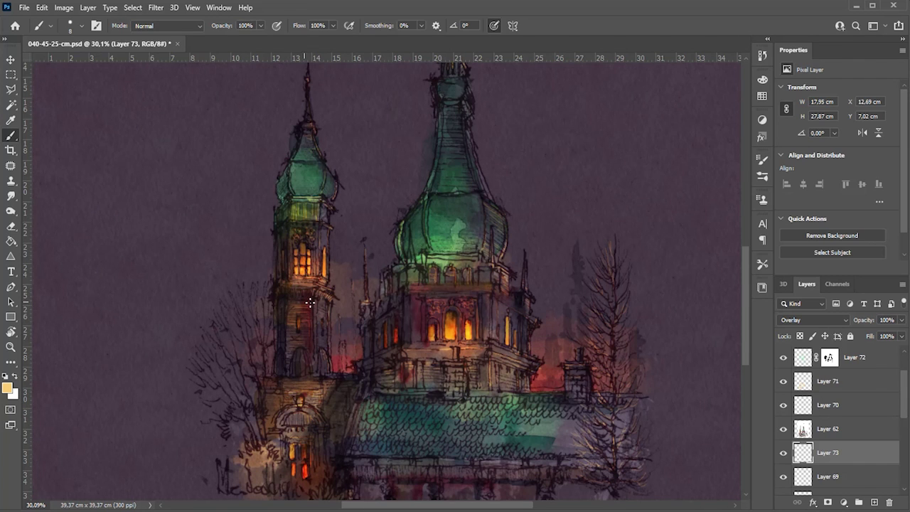
pyautogui.moveTo(265, 440); pyautogui.dragTo(274, 455)
pyautogui.moveTo(328, 485); pyautogui.dragTo(280, 472)
pyautogui.moveTo(223, 365)
pyautogui.mouseDown()
pyautogui.moveTo(218, 332)
pyautogui.moveTo(213, 365)
pyautogui.moveTo(228, 403)
pyautogui.moveTo(207, 377)
pyautogui.mouseUp()
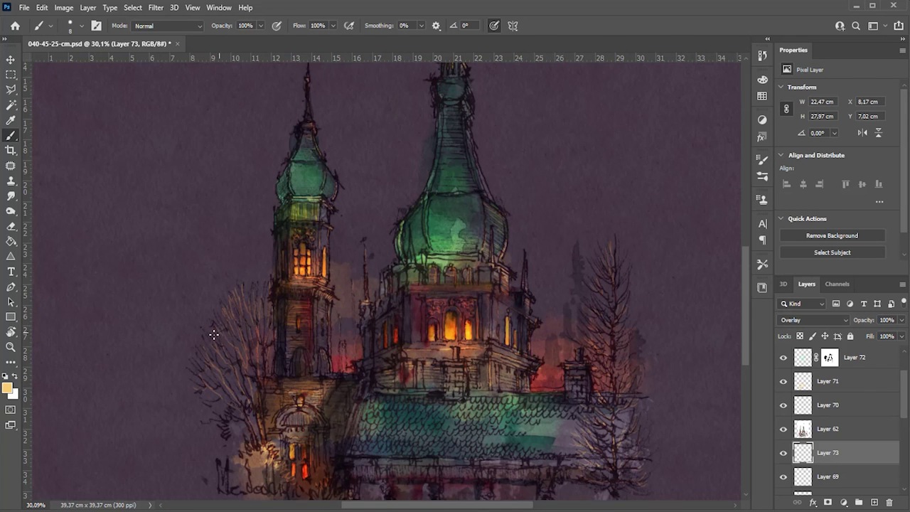
# - Hatch light green over the main dome and paint a glowing band along its cornice
pyautogui.scroll(-4, 241, 389)
pyautogui.scroll(2, 354, 412)
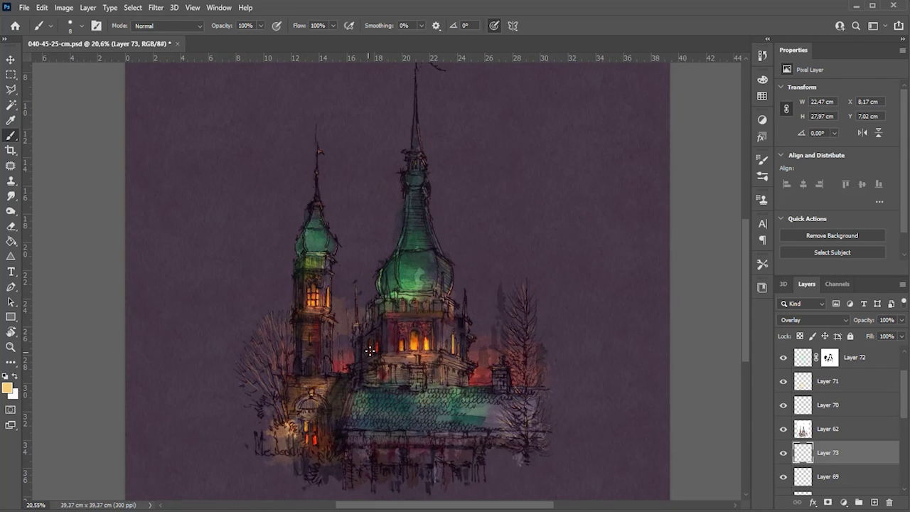
pyautogui.scroll(4, 437, 291)
pyautogui.moveTo(344, 342)
pyautogui.mouseDown()
pyautogui.moveTo(371, 306)
pyautogui.moveTo(351, 287)
pyautogui.mouseUp()
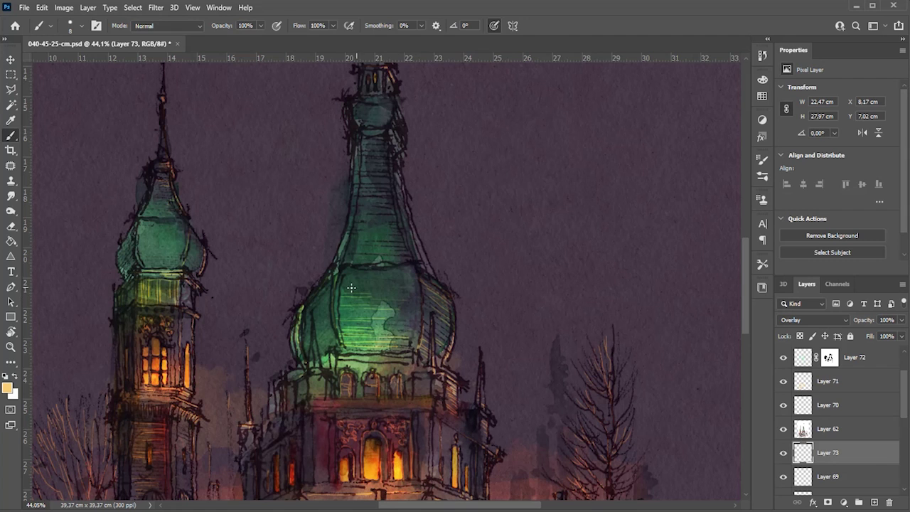
pyautogui.moveTo(336, 325)
pyautogui.mouseDown()
pyautogui.moveTo(328, 315)
pyautogui.moveTo(309, 344)
pyautogui.mouseUp()
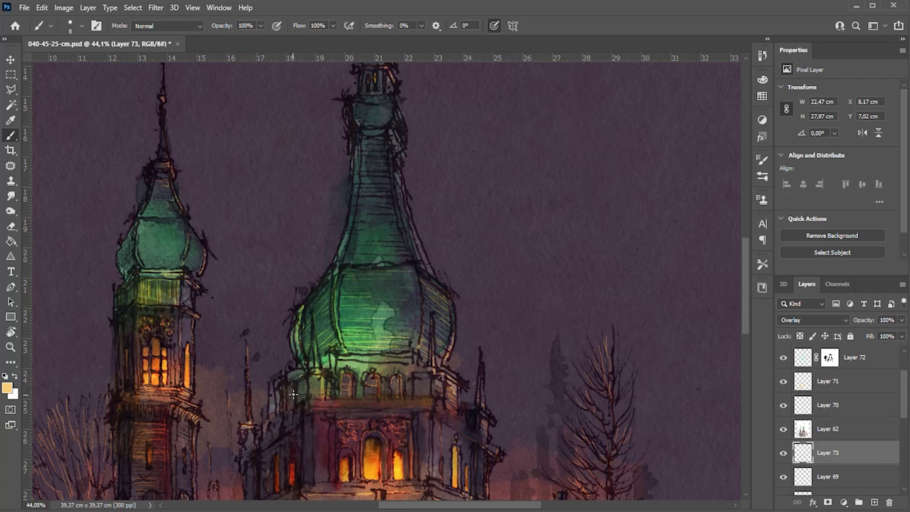
pyautogui.moveTo(433, 400); pyautogui.dragTo(407, 415)
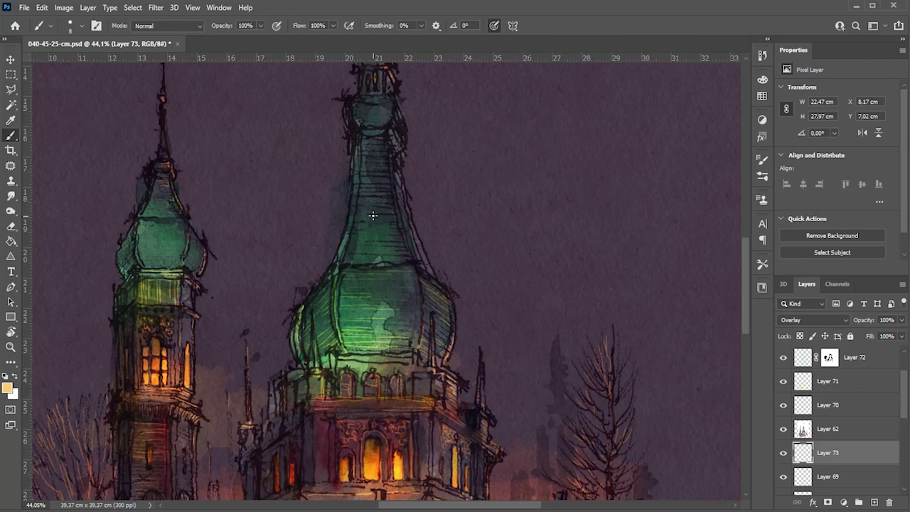
# - Review the painting and add a new Layer 74 for more glow
pyautogui.scroll(-1, 315, 157)
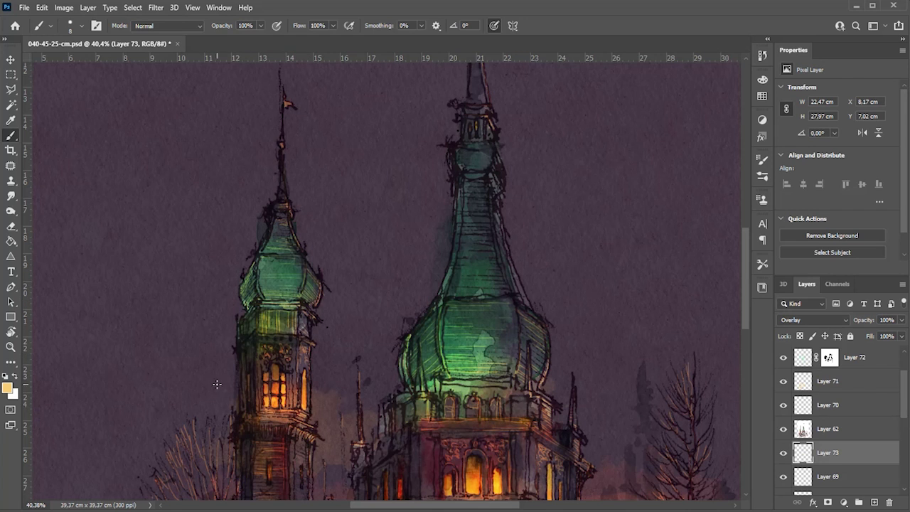
pyautogui.scroll(-5, 334, 297)
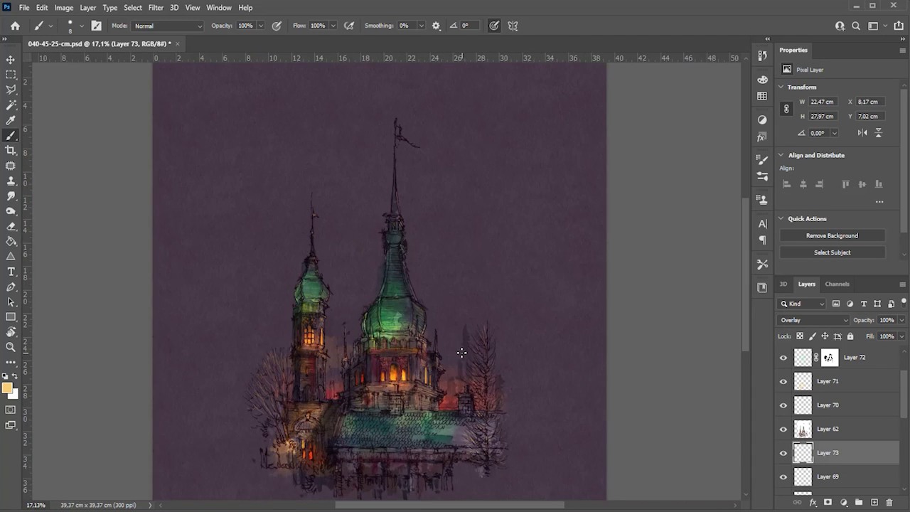
pyautogui.scroll(5, 462, 355)
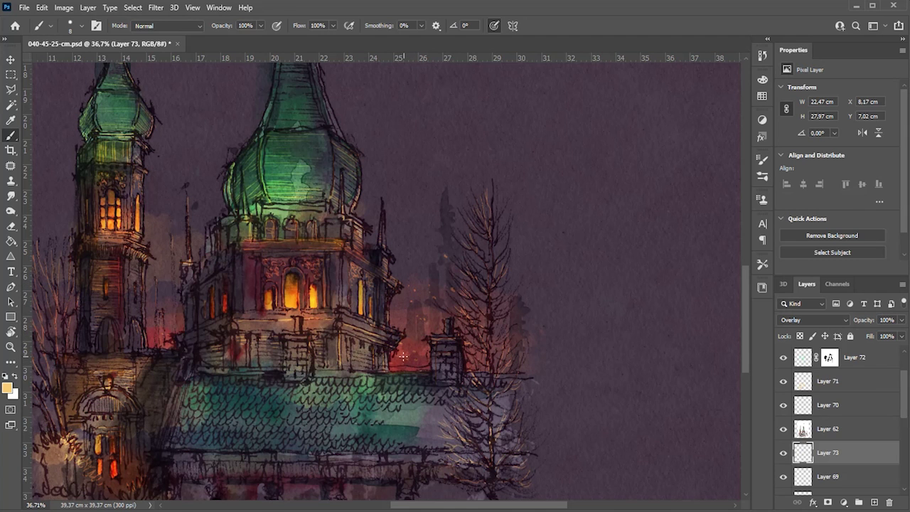
pyautogui.scroll(-2, 424, 472)
pyautogui.scroll(-2, 424, 472)
pyautogui.scroll(5, 290, 442)
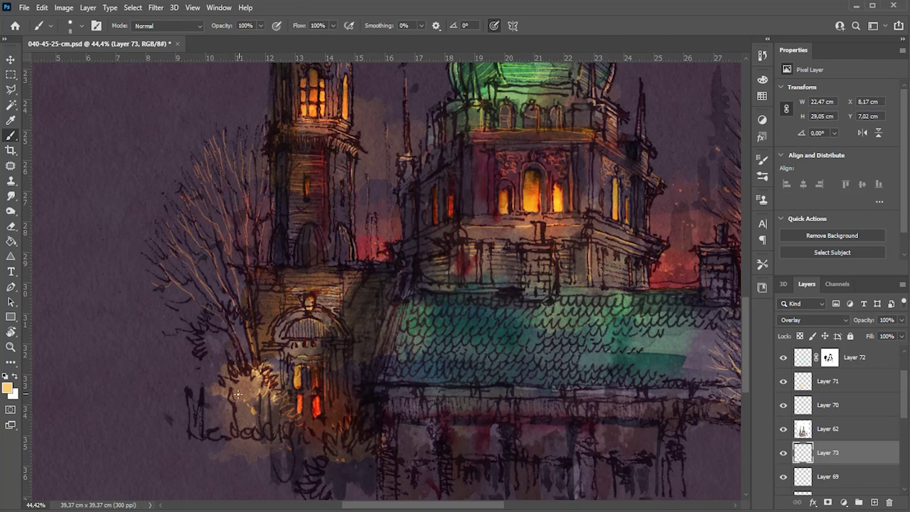
pyautogui.click(875, 502)
# - Set the new layer to Overlay and paint warm glow around the lower-left tree and signature
pyautogui.click(813, 320)
pyautogui.click(825, 427)
pyautogui.moveTo(257, 412)
pyautogui.mouseDown()
pyautogui.moveTo(242, 399)
pyautogui.moveTo(270, 427)
pyautogui.mouseUp()
pyautogui.moveTo(256, 388); pyautogui.dragTo(230, 397)
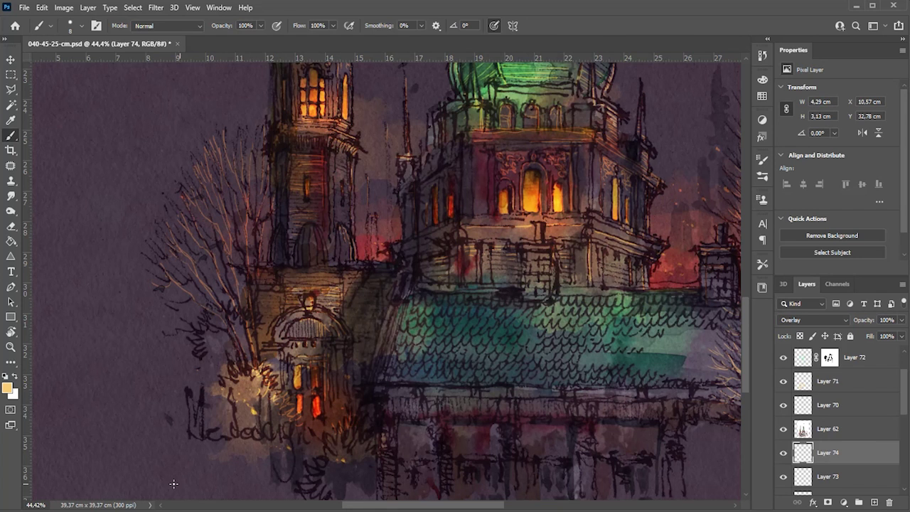
# - Add orange highlights to the right tree's branches, the building ledge, the dome edge and small spire
pyautogui.hscroll(5, 352, 361)
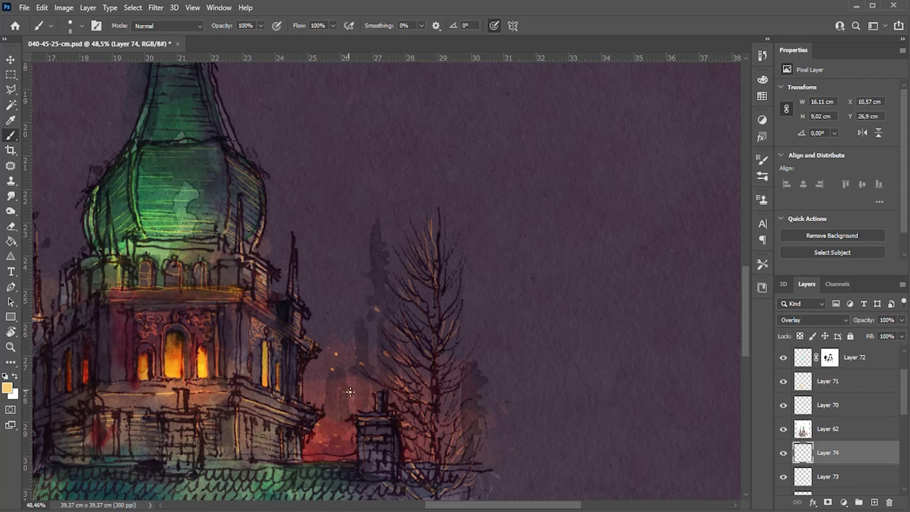
pyautogui.moveTo(377, 310); pyautogui.dragTo(448, 328)
pyautogui.moveTo(416, 295); pyautogui.dragTo(421, 254)
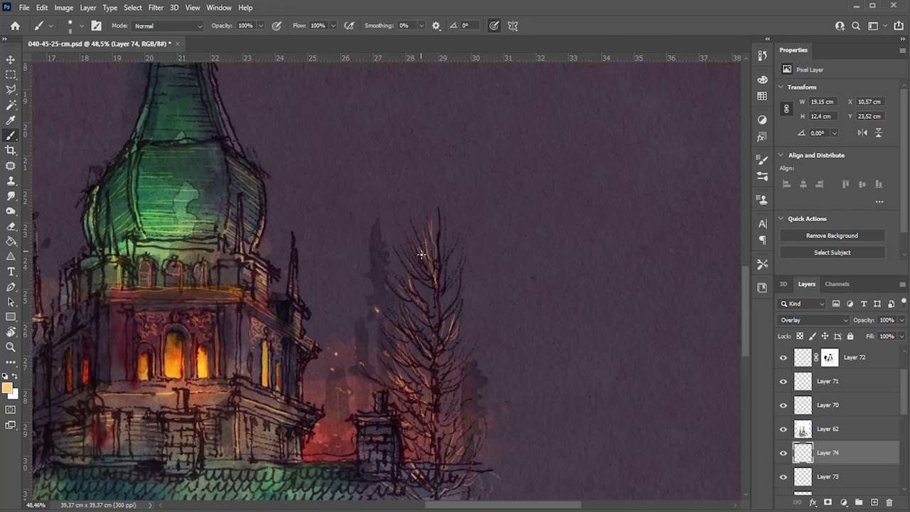
pyautogui.moveTo(303, 416); pyautogui.dragTo(248, 398)
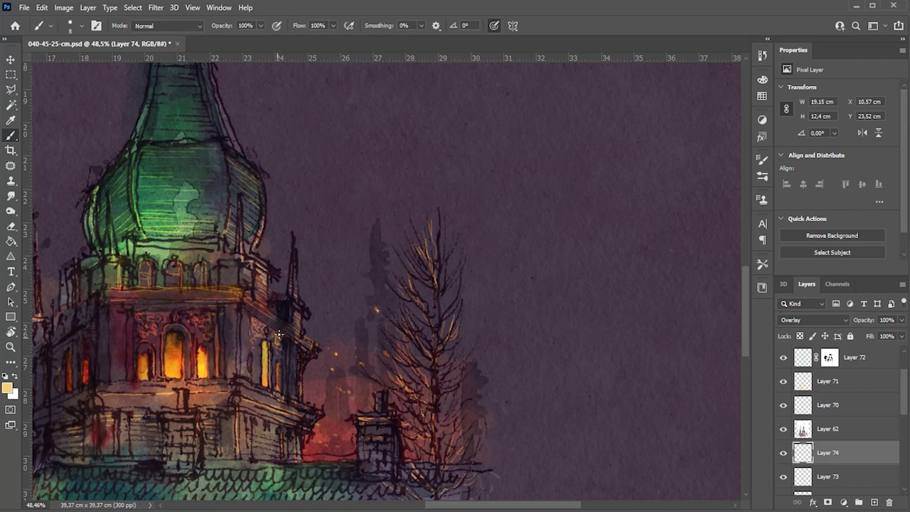
pyautogui.scroll(1, 346, 182)
pyautogui.moveTo(328, 223); pyautogui.dragTo(307, 246)
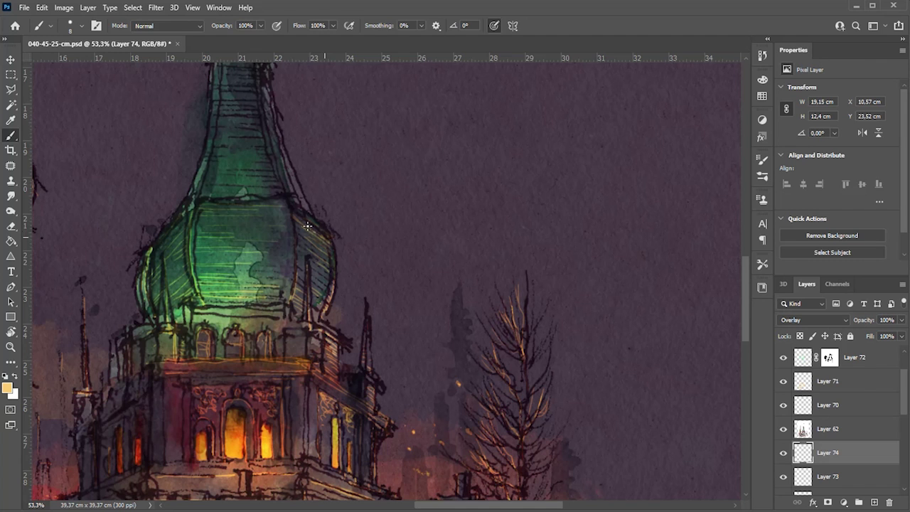
pyautogui.moveTo(311, 320); pyautogui.dragTo(308, 271)
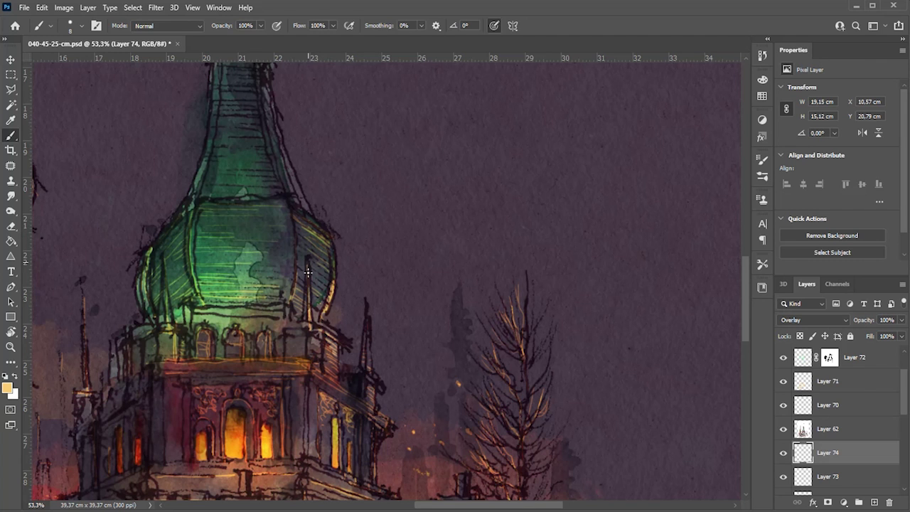
pyautogui.scroll(-5, 353, 351)
pyautogui.scroll(8, 354, 286)
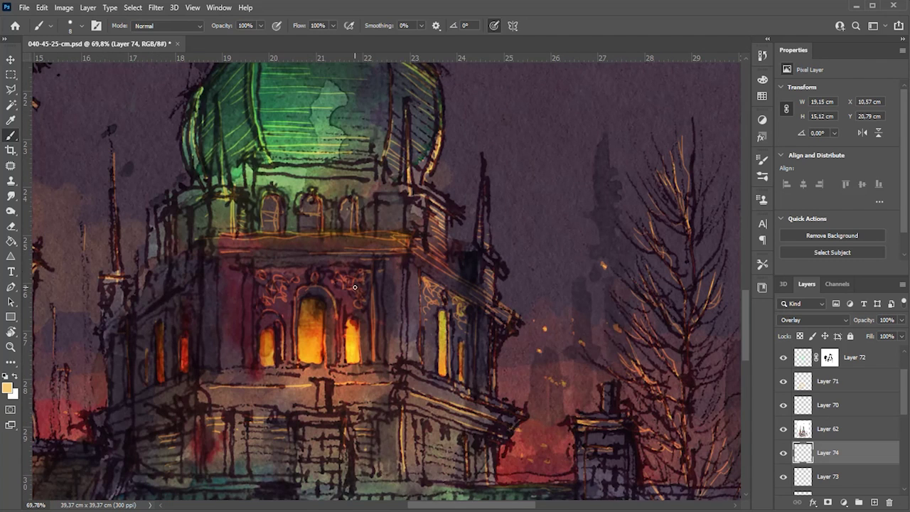
# - Add another new layer and set its blend mode to Overlay
pyautogui.click(828, 429)
pyautogui.click(875, 503)
pyautogui.click(815, 320)
pyautogui.click(804, 462)
# - Dab small warm lights across the facade and brighten the central arched window
pyautogui.moveTo(341, 283); pyautogui.dragTo(358, 278)
pyautogui.click(430, 282)
pyautogui.click(606, 267)
pyautogui.click(542, 321)
pyautogui.click(274, 276)
pyautogui.moveTo(295, 304)
pyautogui.mouseDown()
pyautogui.moveTo(298, 354)
pyautogui.moveTo(304, 364)
pyautogui.moveTo(321, 351)
pyautogui.mouseUp()
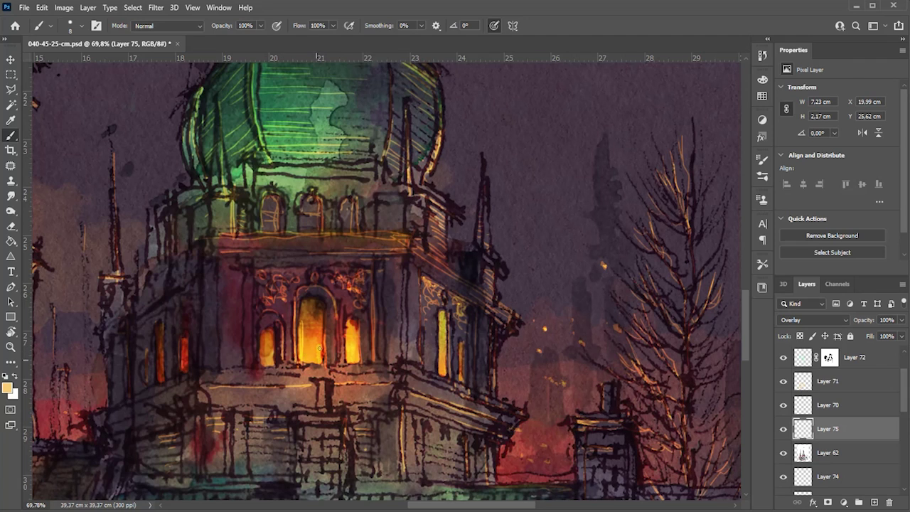
# - Paint warm strokes on the left tower's lower and upper windows
pyautogui.scroll(-2, 143, 286)
pyautogui.moveTo(92, 279)
pyautogui.mouseDown()
pyautogui.moveTo(122, 278)
pyautogui.moveTo(121, 259)
pyautogui.mouseUp()
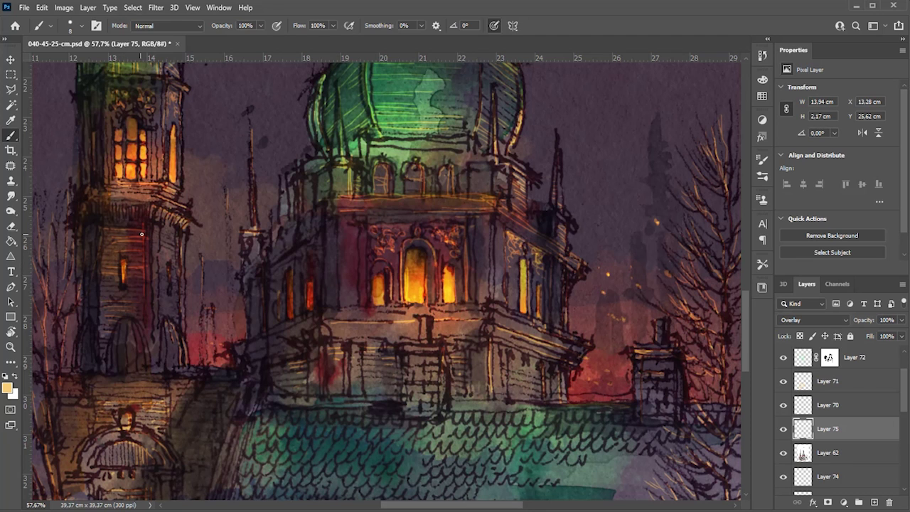
pyautogui.moveTo(170, 213)
pyautogui.mouseDown()
pyautogui.moveTo(137, 149)
pyautogui.moveTo(137, 162)
pyautogui.mouseUp()
pyautogui.moveTo(127, 113); pyautogui.dragTo(135, 139)
pyautogui.moveTo(146, 92)
pyautogui.mouseDown()
pyautogui.moveTo(173, 98)
pyautogui.moveTo(170, 82)
pyautogui.mouseUp()
# - Paint warm light over the green domes and the left spire's top
pyautogui.scroll(-2, 214, 64)
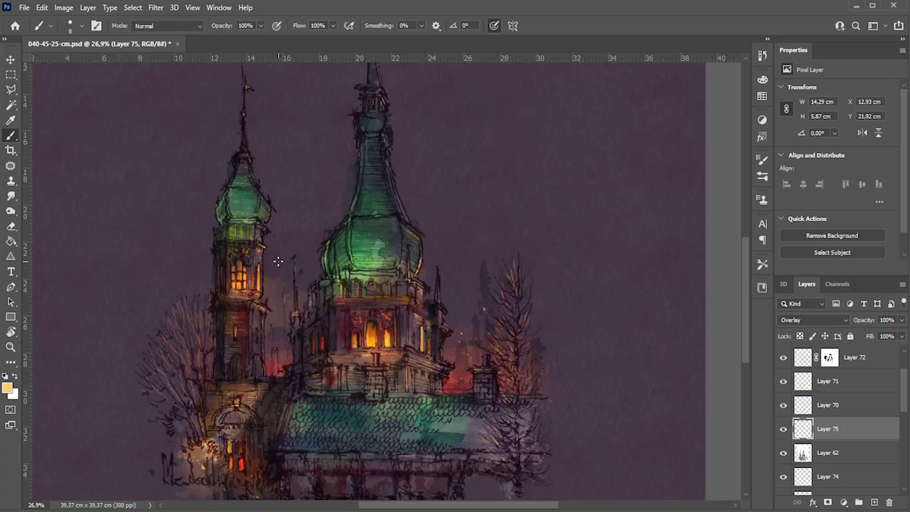
pyautogui.moveTo(548, 284); pyautogui.dragTo(522, 279)
pyautogui.moveTo(283, 231); pyautogui.dragTo(227, 198)
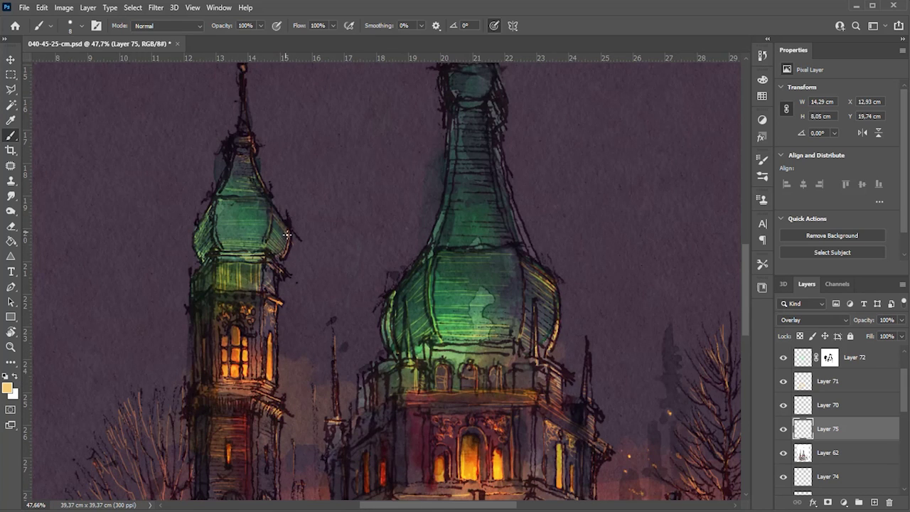
pyautogui.moveTo(251, 139); pyautogui.dragTo(231, 141)
pyautogui.scroll(2, 247, 173)
# - Add small orange touches at the spire tops and warm glow around the lower-left lantern
pyautogui.moveTo(439, 172)
pyautogui.mouseDown()
pyautogui.moveTo(439, 188)
pyautogui.moveTo(427, 187)
pyautogui.mouseUp()
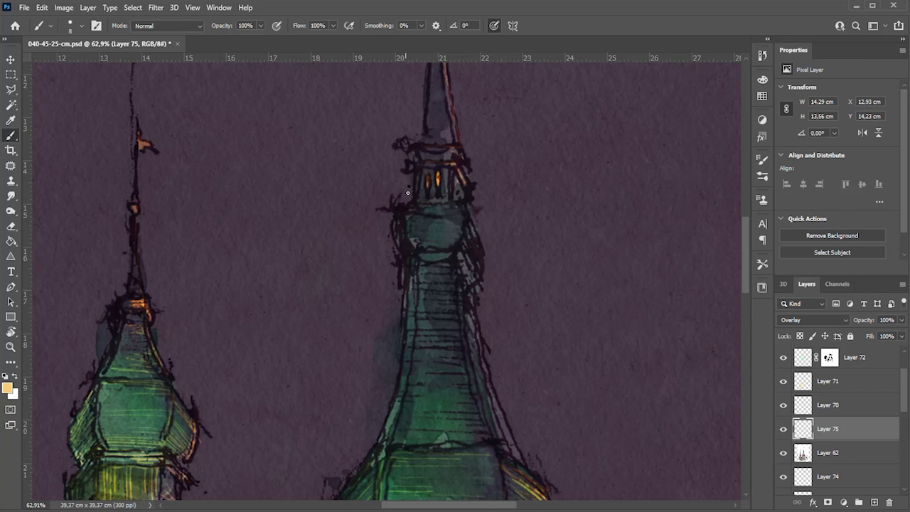
pyautogui.scroll(-5, 407, 192)
pyautogui.scroll(3, 381, 422)
pyautogui.moveTo(271, 446)
pyautogui.mouseDown()
pyautogui.moveTo(290, 450)
pyautogui.moveTo(246, 361)
pyautogui.moveTo(256, 335)
pyautogui.mouseUp()
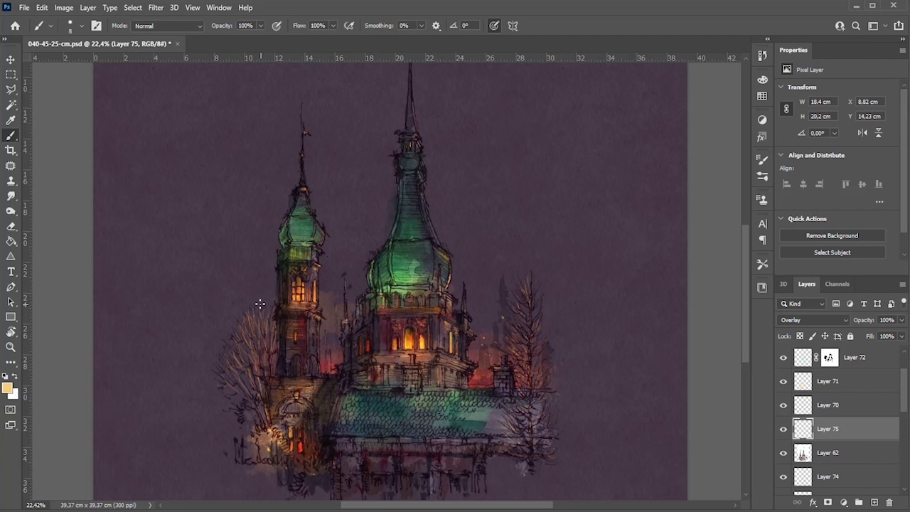
pyautogui.scroll(2, 320, 387)
# - Add a new Overlay layer and paint a broad warm glow over the lower-left tower
pyautogui.click(874, 502)
pyautogui.click(813, 320)
pyautogui.click(818, 448)
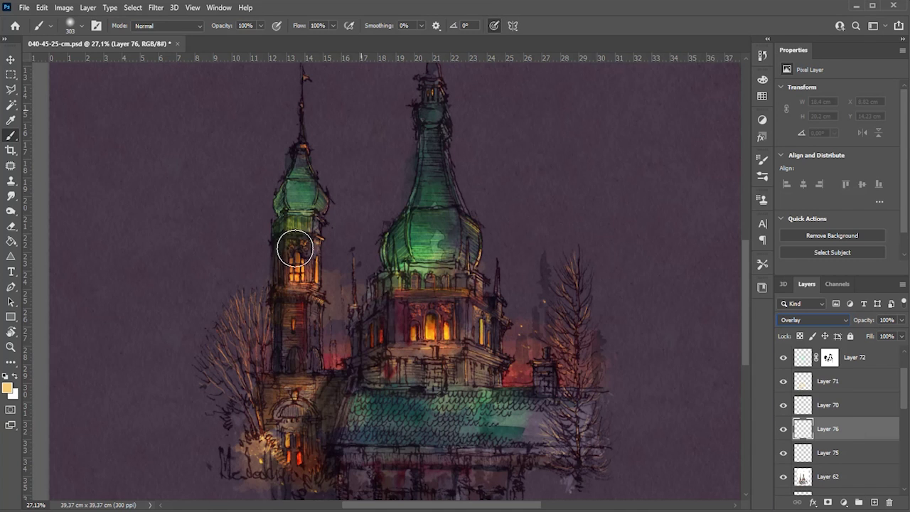
pyautogui.moveTo(262, 378)
pyautogui.mouseDown()
pyautogui.moveTo(297, 436)
pyautogui.moveTo(288, 467)
pyautogui.moveTo(268, 458)
pyautogui.moveTo(295, 462)
pyautogui.moveTo(271, 463)
pyautogui.mouseUp()
pyautogui.scroll(5, 268, 458)
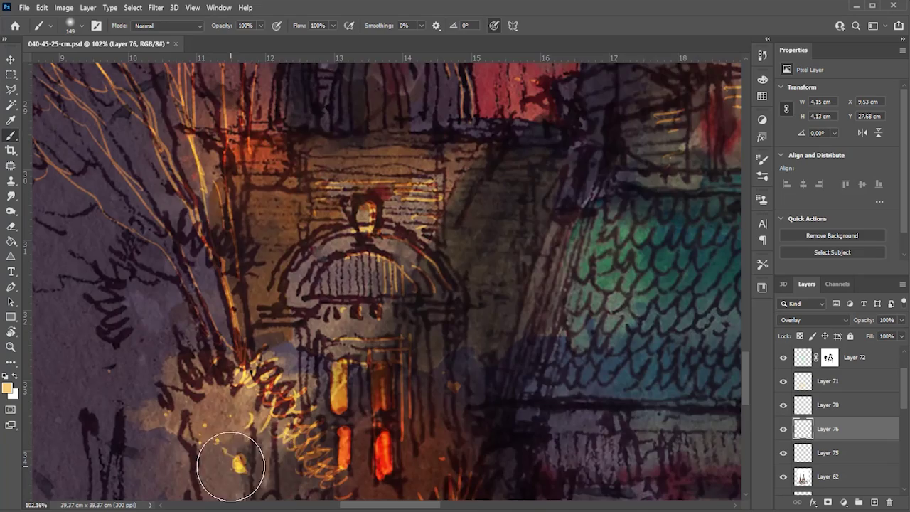
pyautogui.scroll(-5, 142, 431)
pyautogui.scroll(6, 430, 316)
# - With a smaller brush at 54% opacity, dab glow onto a small distant light
pyautogui.press('5')
pyautogui.press('4')
pyautogui.click(521, 226)
pyautogui.moveTo(421, 368); pyautogui.dragTo(590, 416)
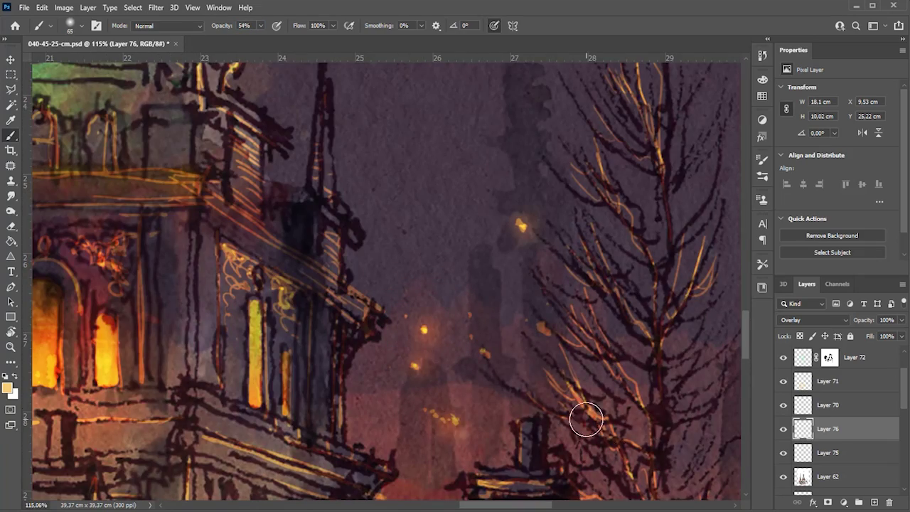
pyautogui.scroll(2, 491, 413)
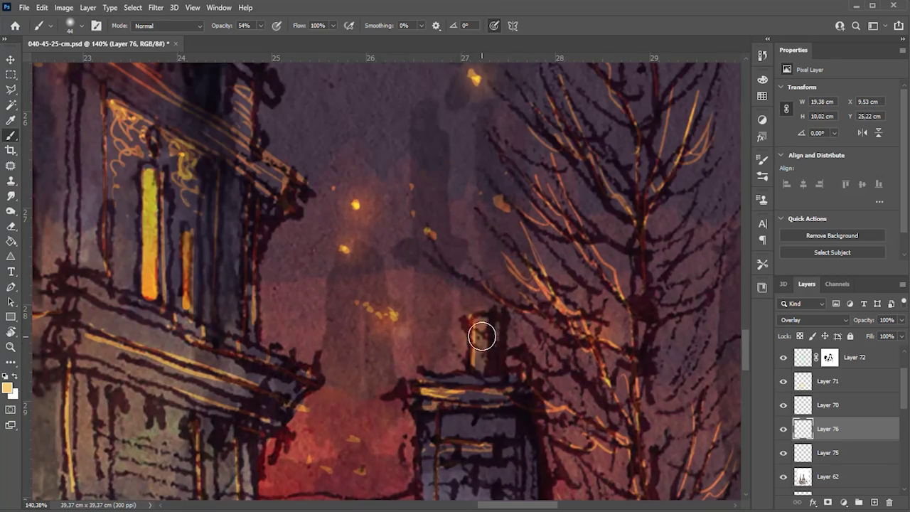
pyautogui.scroll(-8, 451, 300)
pyautogui.scroll(5, 451, 300)
pyautogui.scroll(-2, 494, 265)
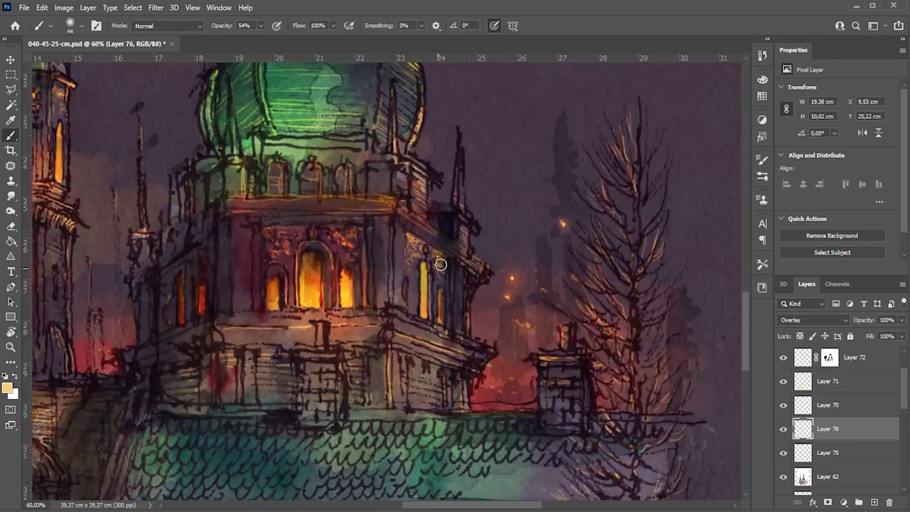
pyautogui.scroll(4, 451, 270)
pyautogui.scroll(-3, 425, 276)
pyautogui.scroll(-2, 417, 301)
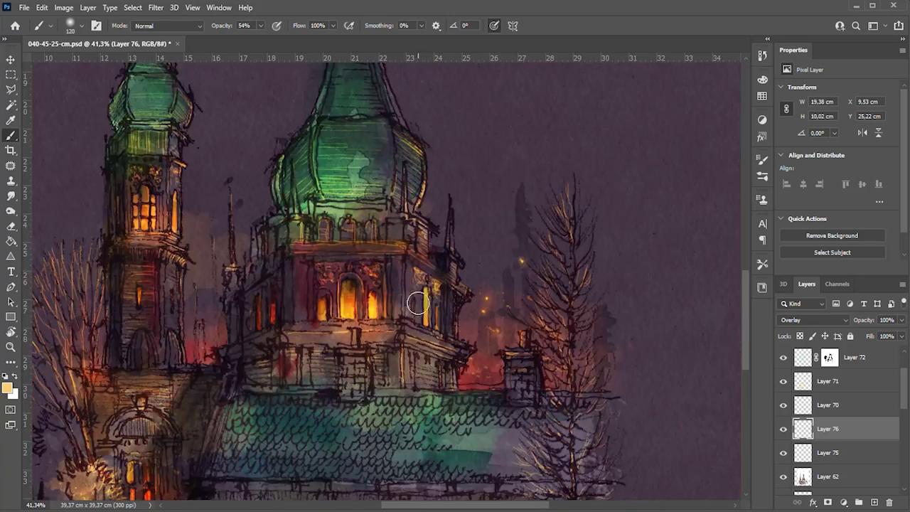
pyautogui.scroll(2, 416, 300)
# - Enlarge the brush and paint broad light strokes onto the dome
pyautogui.moveTo(386, 355); pyautogui.dragTo(463, 370)
pyautogui.scroll(-3, 463, 370)
pyautogui.scroll(2, 372, 274)
pyautogui.moveTo(372, 274); pyautogui.dragTo(345, 332)
pyautogui.scroll(-4, 391, 372)
pyautogui.scroll(-1, 320, 366)
pyautogui.scroll(1, 275, 365)
# - Switch to the Move tool, view the whole church, and make Layer 72 active
pyautogui.click(11, 60)
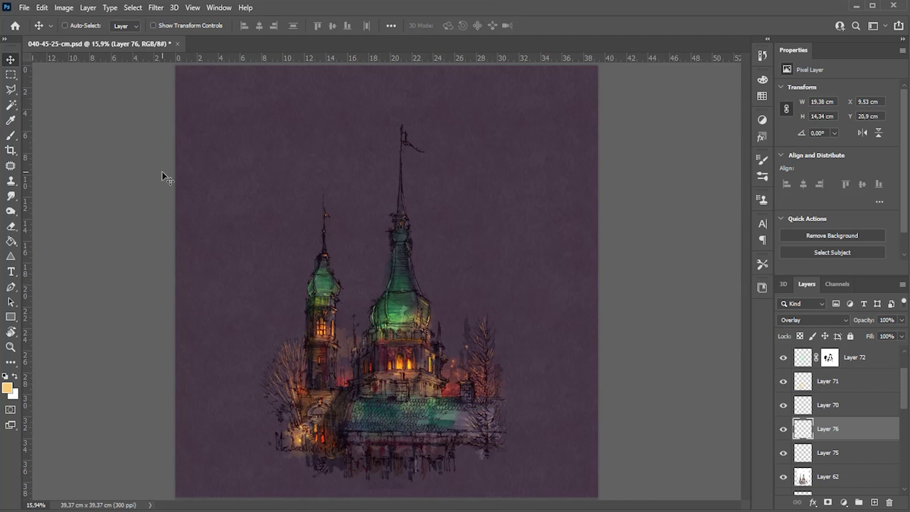
pyautogui.scroll(3, 292, 218)
pyautogui.scroll(-2, 246, 185)
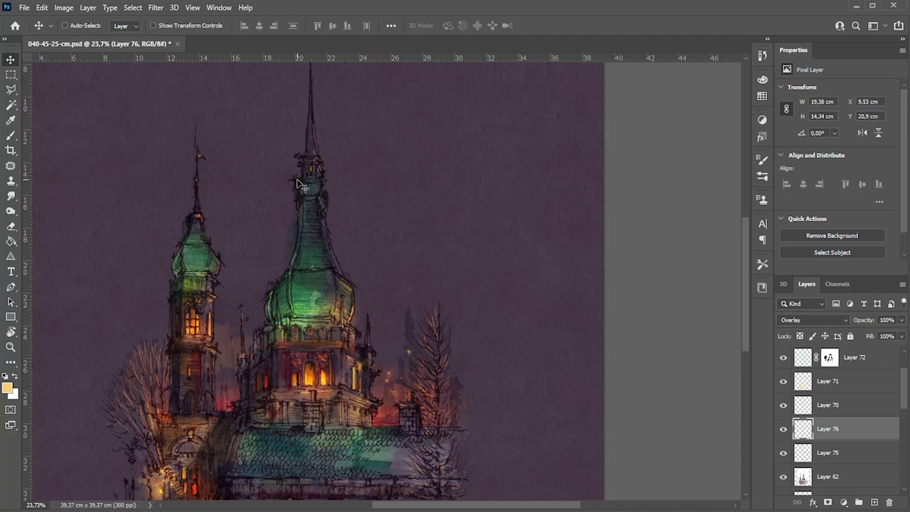
pyautogui.scroll(-1, 301, 186)
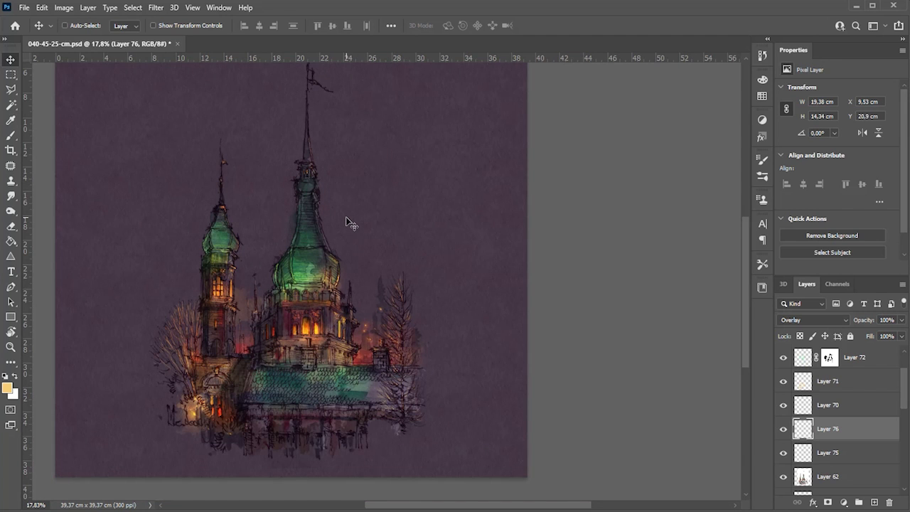
pyautogui.scroll(-2, 347, 222)
pyautogui.scroll(1, 375, 191)
pyautogui.click(864, 364)
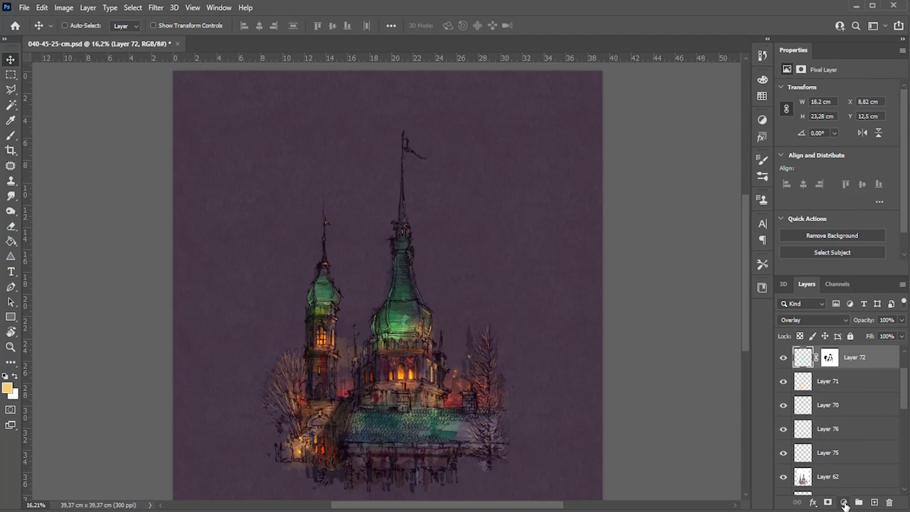
# - Add a Color Balance adjustment shifting Cyan-Red to -9
pyautogui.click(845, 503)
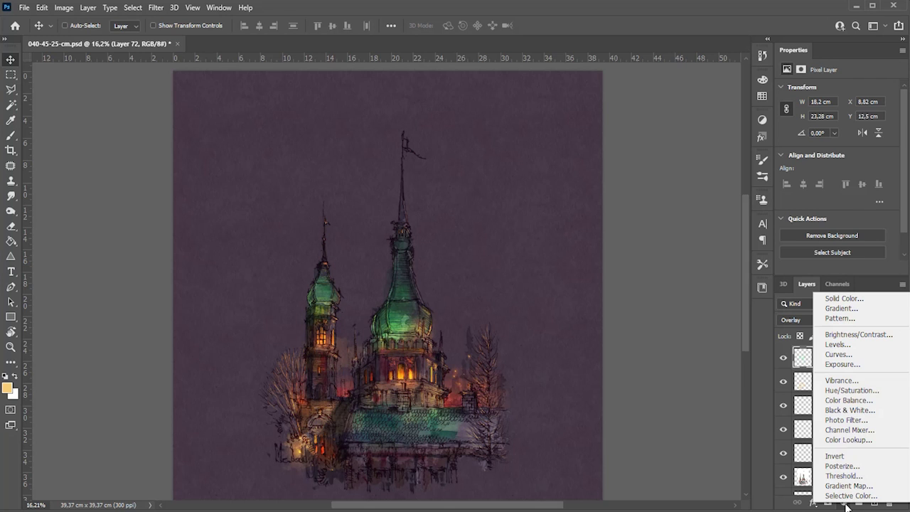
pyautogui.click(843, 401)
pyautogui.moveTo(823, 113)
pyautogui.mouseDown()
pyautogui.moveTo(814, 113)
pyautogui.moveTo(828, 135)
pyautogui.moveTo(822, 131)
pyautogui.moveTo(823, 151)
pyautogui.moveTo(841, 156)
pyautogui.mouseUp()
# - Add a Hue/Saturation adjustment and tweak Hue/Saturation 2's saturation, then fit the image on screen
pyautogui.click(844, 502)
pyautogui.click(853, 415)
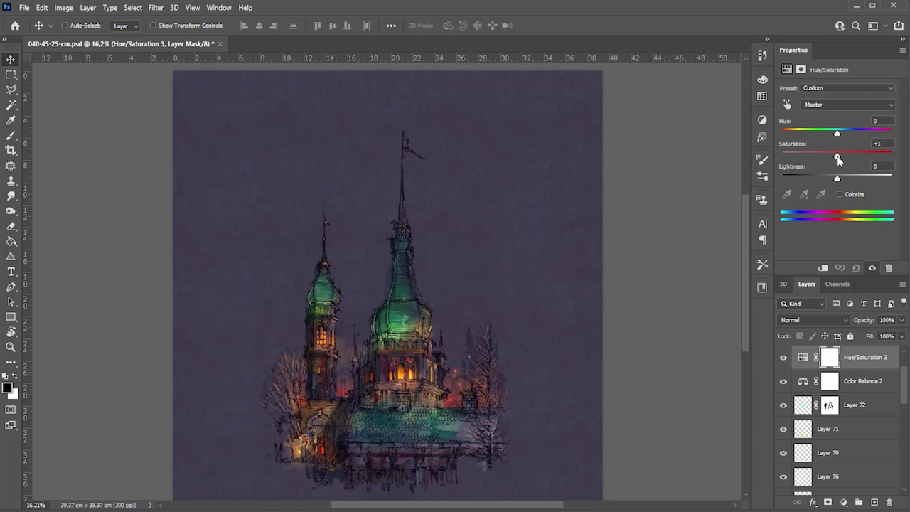
pyautogui.moveTo(904, 369); pyautogui.dragTo(904, 426)
pyautogui.click(864, 430)
pyautogui.moveTo(833, 156); pyautogui.dragTo(827, 157)
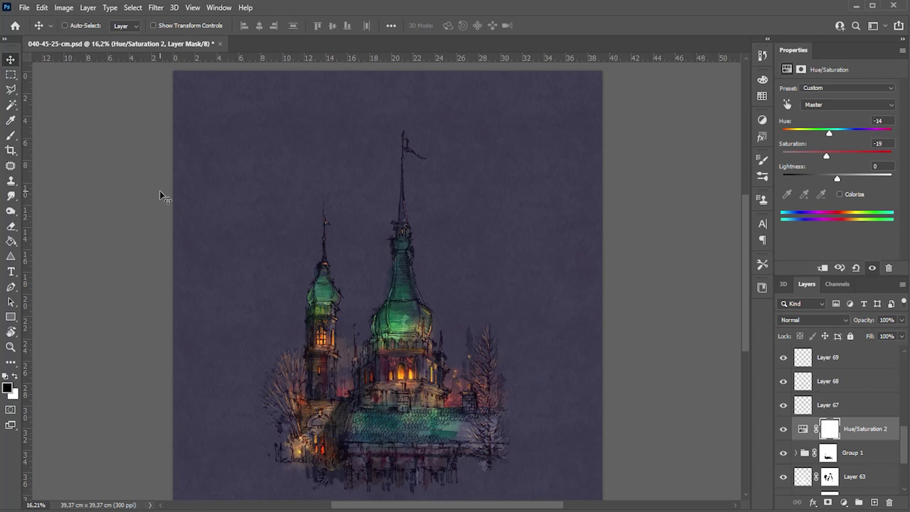
pyautogui.hotkey('ctrl', '0')
pyautogui.scroll(-3, 868, 454)
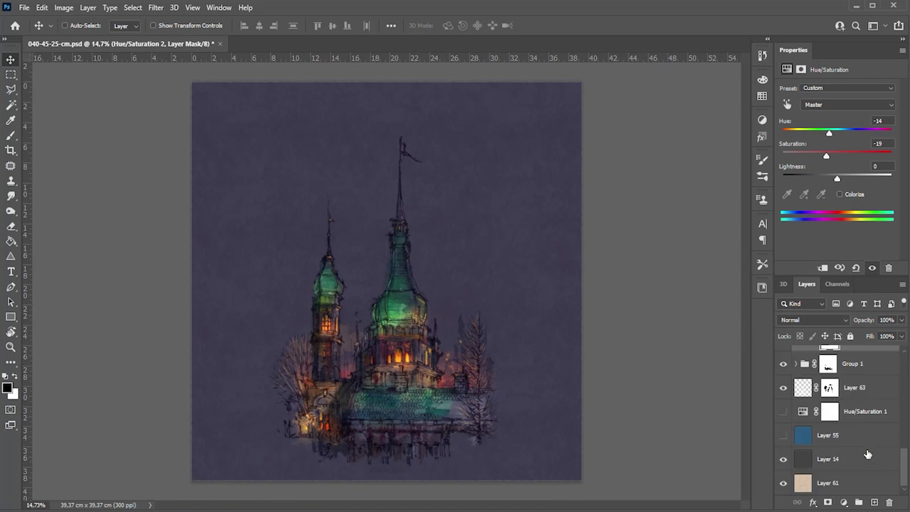
# - Reset Hue/Saturation 1 to hue 0, saturation −3, hide it, and add new Layer 77
pyautogui.click(793, 405)
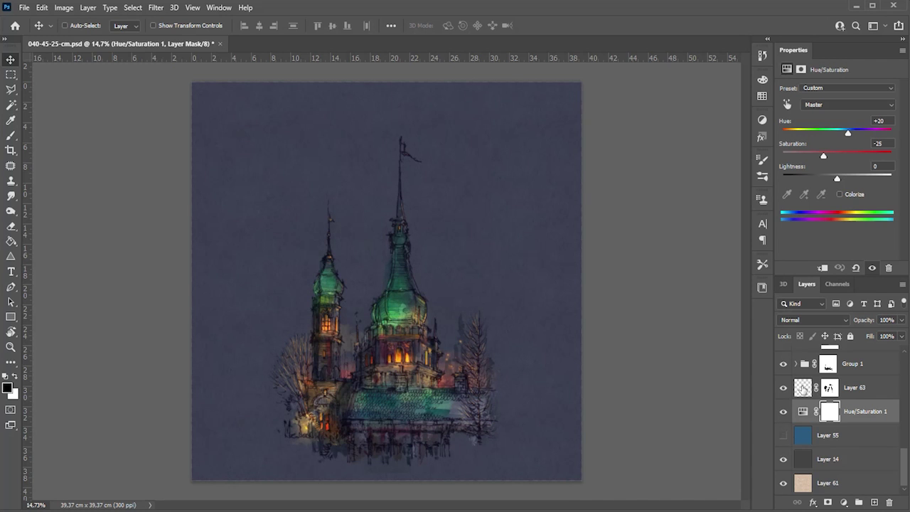
pyautogui.click(837, 132)
pyautogui.moveTo(823, 156)
pyautogui.mouseDown()
pyautogui.moveTo(839, 158)
pyautogui.moveTo(814, 155)
pyautogui.moveTo(847, 158)
pyautogui.moveTo(799, 158)
pyautogui.moveTo(850, 158)
pyautogui.moveTo(838, 158)
pyautogui.mouseUp()
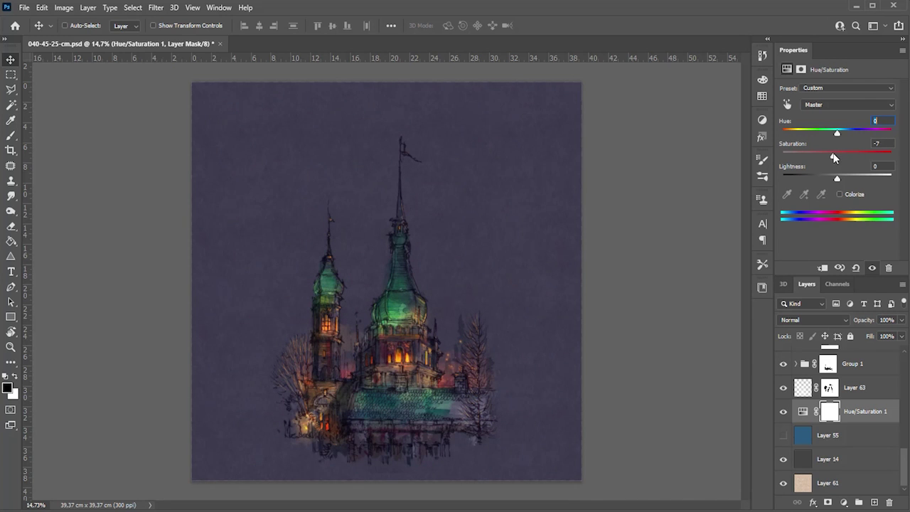
pyautogui.click(782, 416)
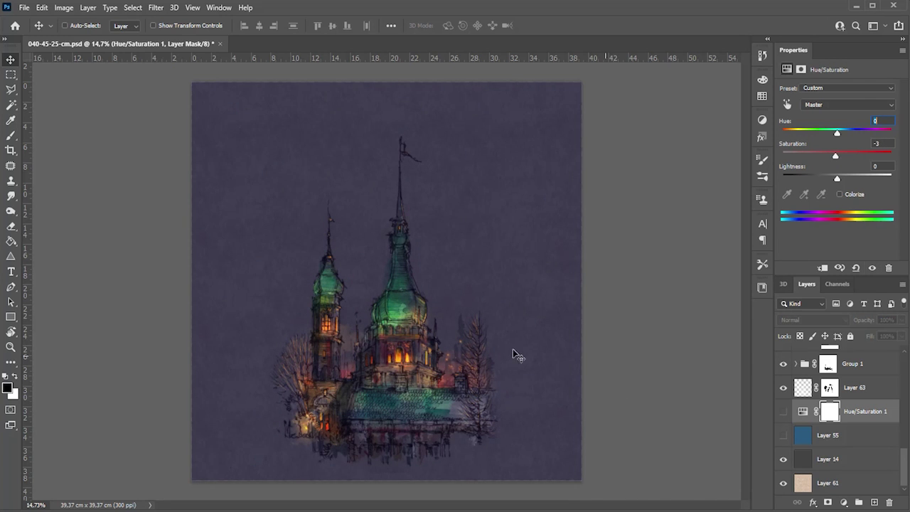
pyautogui.scroll(1, 388, 300)
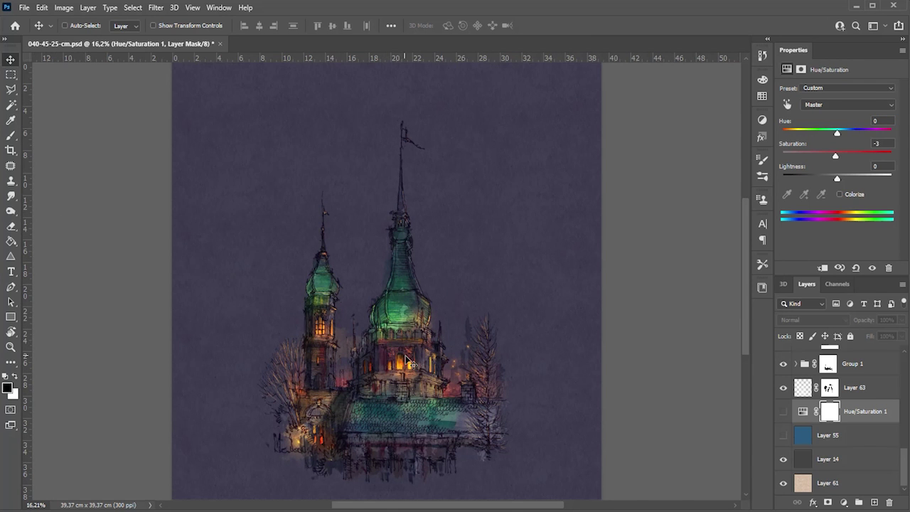
pyautogui.scroll(5, 840, 432)
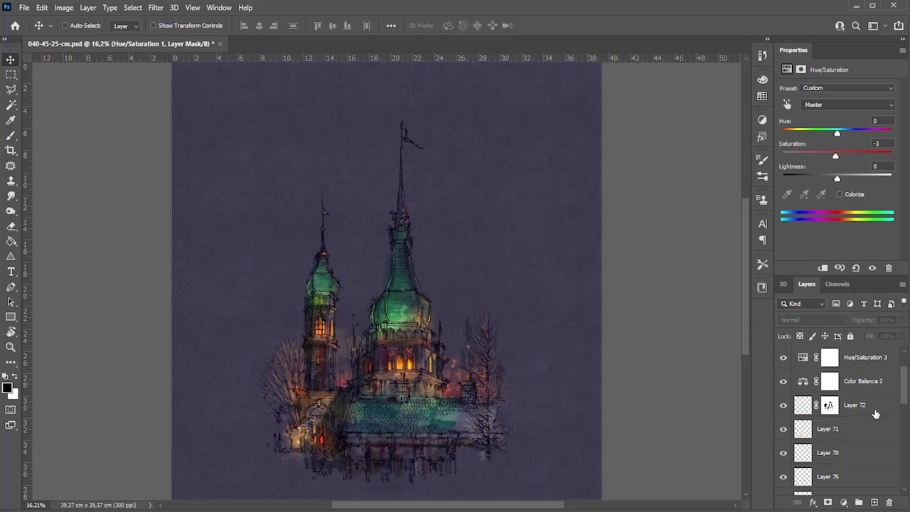
pyautogui.hotkey('ctrl', 'shift', 'alt', 'n')
pyautogui.click(813, 320)
# - Set Layer 77 to Overlay and switch to a 10 px brush
pyautogui.click(804, 446)
pyautogui.scroll(7, 493, 413)
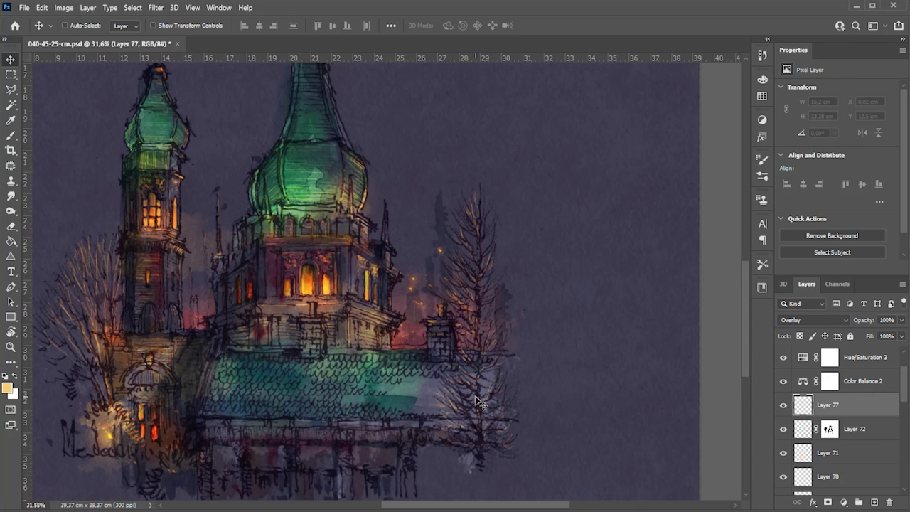
pyautogui.press('b')
pyautogui.rightClick(478, 329)
pyautogui.write('28')
pyautogui.press('Return')
pyautogui.write('10')
pyautogui.press('Return')
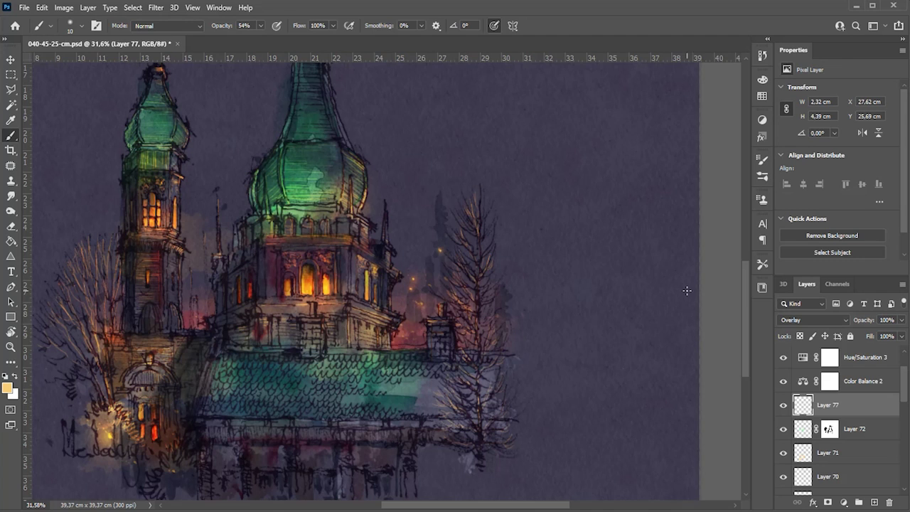
# - At full opacity, paint a thin warm line up the right tree and along its lower branches
pyautogui.moveTo(484, 245)
pyautogui.mouseDown()
pyautogui.moveTo(487, 386)
pyautogui.moveTo(445, 420)
pyautogui.mouseUp()
pyautogui.press('0')
pyautogui.moveTo(475, 217); pyautogui.dragTo(478, 176)
pyautogui.moveTo(501, 377)
pyautogui.mouseDown()
pyautogui.moveTo(495, 419)
pyautogui.moveTo(508, 386)
pyautogui.mouseUp()
pyautogui.moveTo(437, 385); pyautogui.dragTo(433, 406)
# - On a new Overlay layer, dab seven tiny lights from the right tree's base to its top
pyautogui.click(874, 502)
pyautogui.click(814, 320)
pyautogui.click(818, 447)
pyautogui.moveTo(499, 377); pyautogui.dragTo(505, 385)
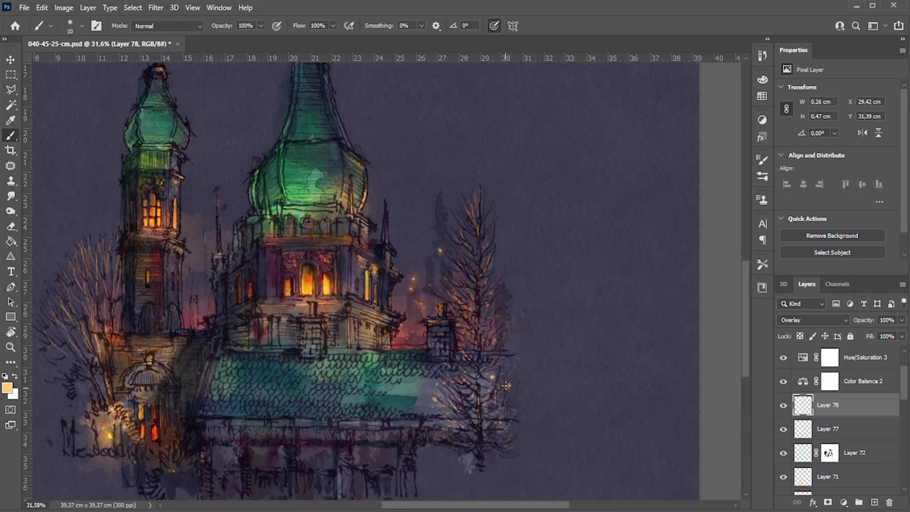
pyautogui.click(438, 397)
pyautogui.click(492, 415)
pyautogui.click(485, 341)
pyautogui.click(446, 241)
pyautogui.click(450, 441)
pyautogui.click(470, 227)
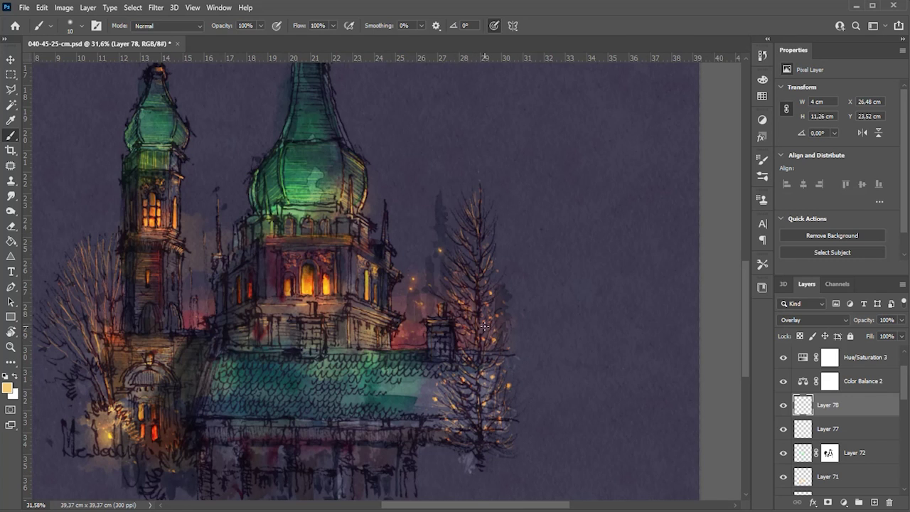
# - On another new layer, dab five more small lights across the tree
pyautogui.click(874, 502)
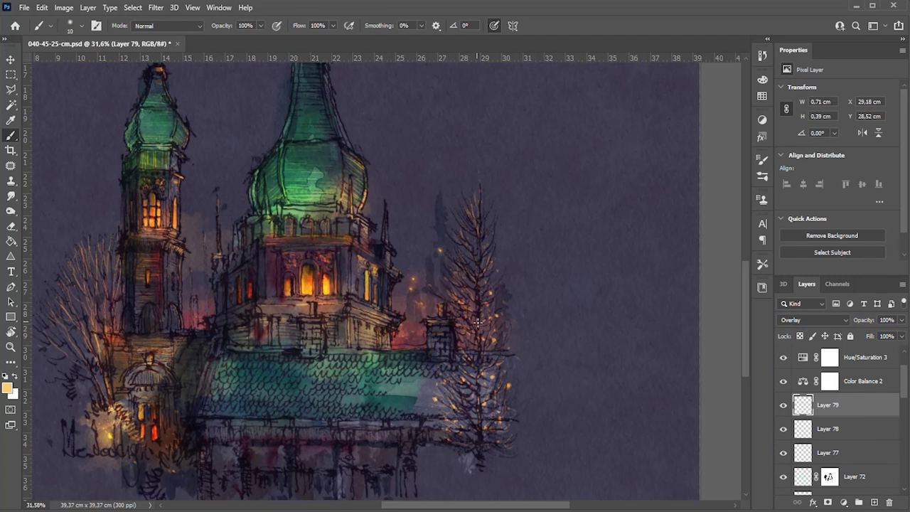
pyautogui.click(462, 379)
pyautogui.click(466, 243)
pyautogui.click(488, 208)
pyautogui.click(443, 345)
pyautogui.click(446, 428)
# - On a further layer, dab four more tree lights, then add Layer 81 set to Overlay
pyautogui.click(874, 502)
pyautogui.click(498, 362)
pyautogui.click(505, 396)
pyautogui.click(443, 418)
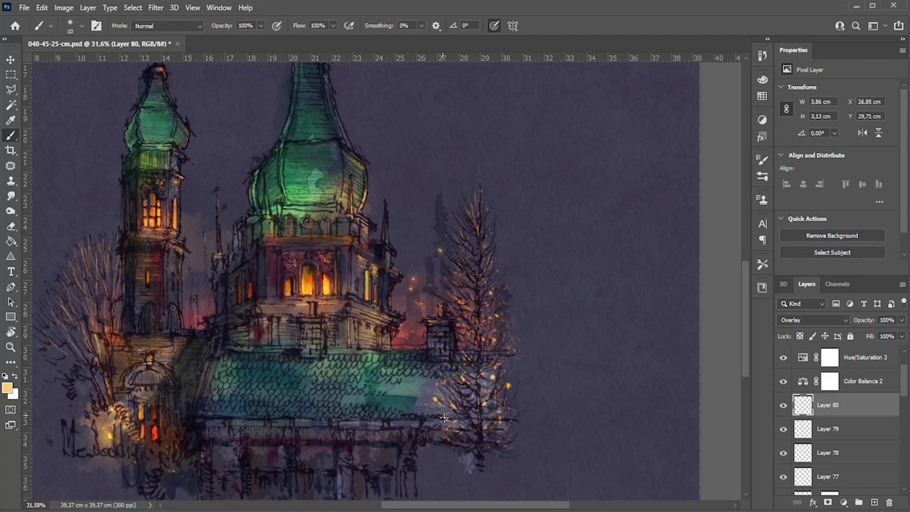
pyautogui.click(503, 300)
pyautogui.click(874, 502)
pyautogui.click(811, 320)
pyautogui.click(804, 427)
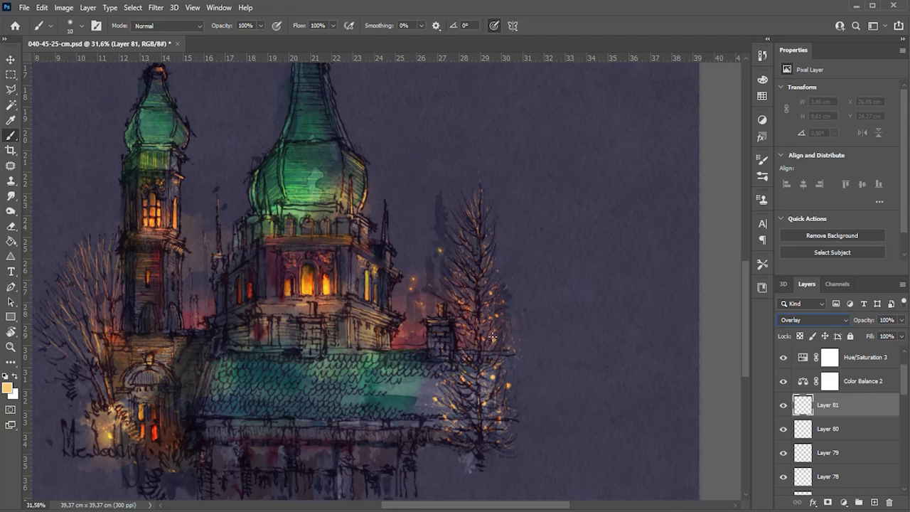
# - Dab soft glow over the lower tree with the brush opacity lowered to 19%
pyautogui.click(501, 352)
pyautogui.press('4')
pyautogui.press('7')
pyautogui.press('1')
pyautogui.press('9')
pyautogui.moveTo(490, 379); pyautogui.dragTo(498, 390)
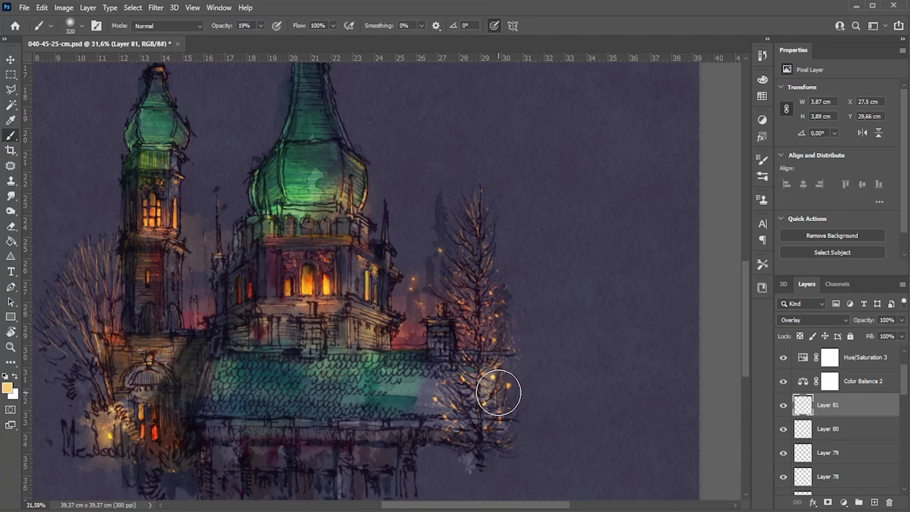
pyautogui.scroll(2, 461, 388)
# - At 46% opacity, paint warm glow from the tree base up toward the treetop
pyautogui.press('4')
pyautogui.press('6')
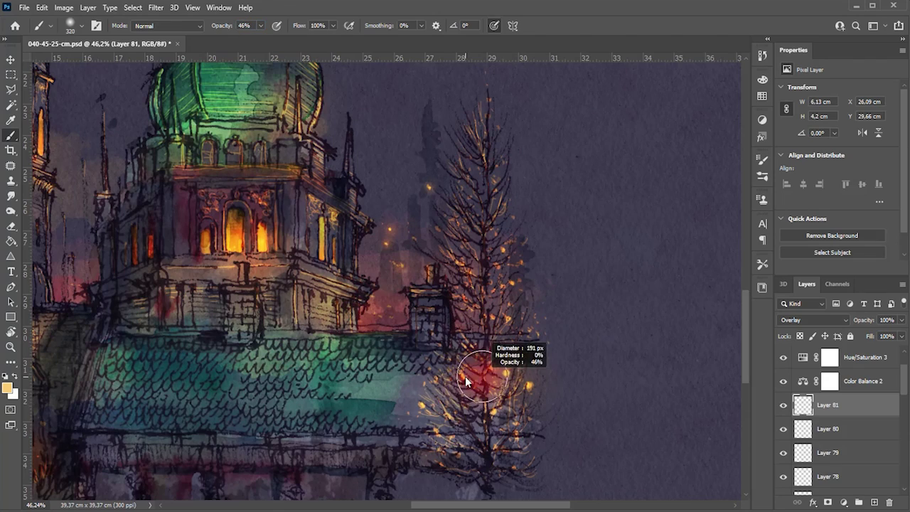
pyautogui.click(439, 424)
pyautogui.moveTo(440, 424); pyautogui.dragTo(426, 467)
pyautogui.scroll(2, 538, 199)
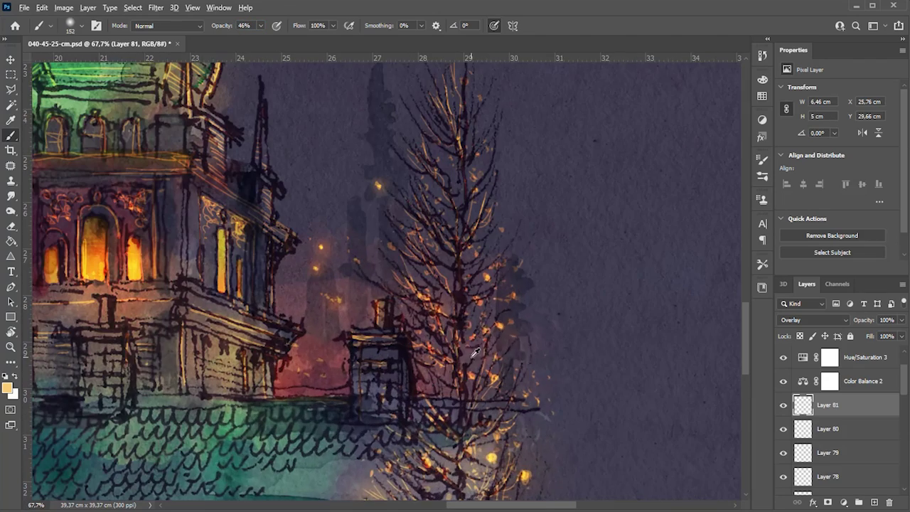
pyautogui.moveTo(474, 349); pyautogui.dragTo(468, 274)
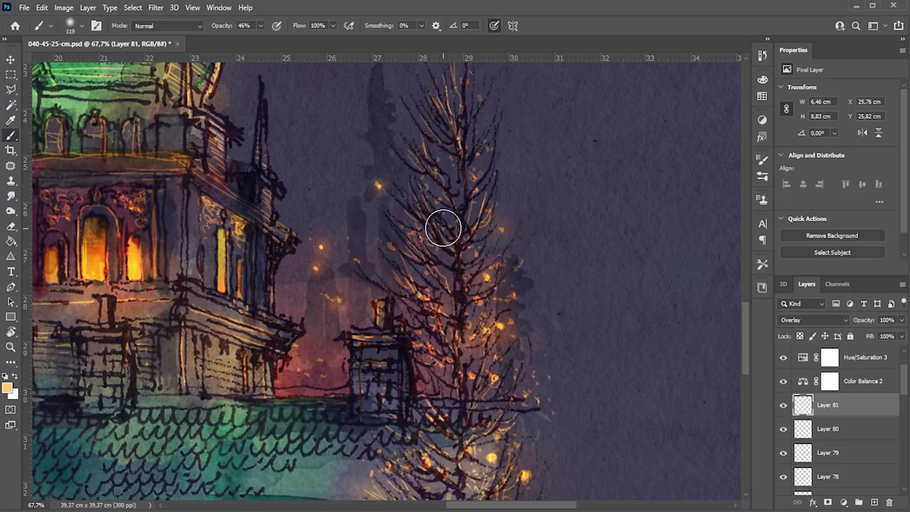
pyautogui.scroll(-2, 431, 284)
pyautogui.scroll(2, 464, 234)
pyautogui.moveTo(450, 266); pyautogui.dragTo(439, 140)
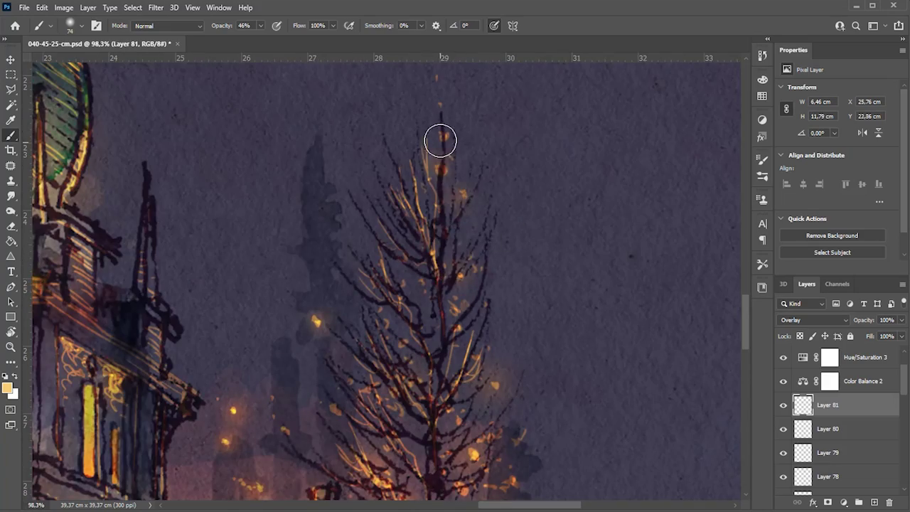
pyautogui.scroll(1, 427, 308)
pyautogui.scroll(-2, 436, 174)
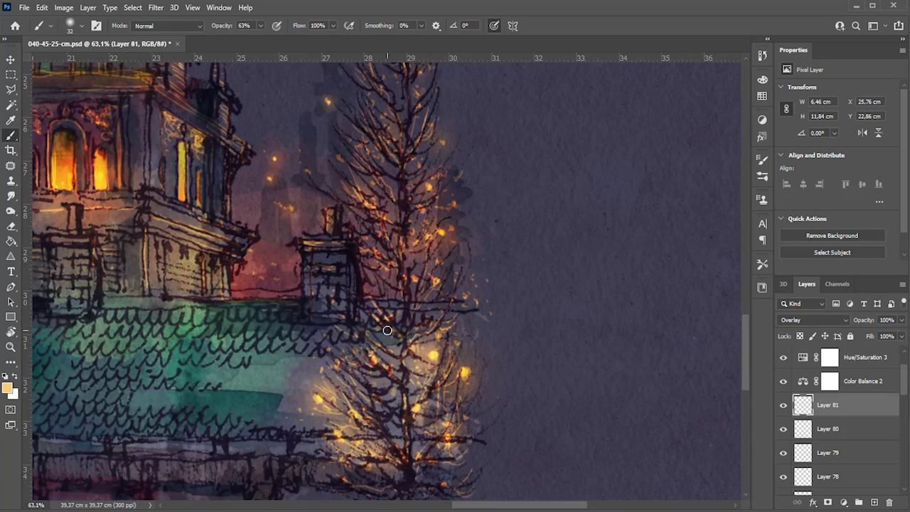
pyautogui.press(']')
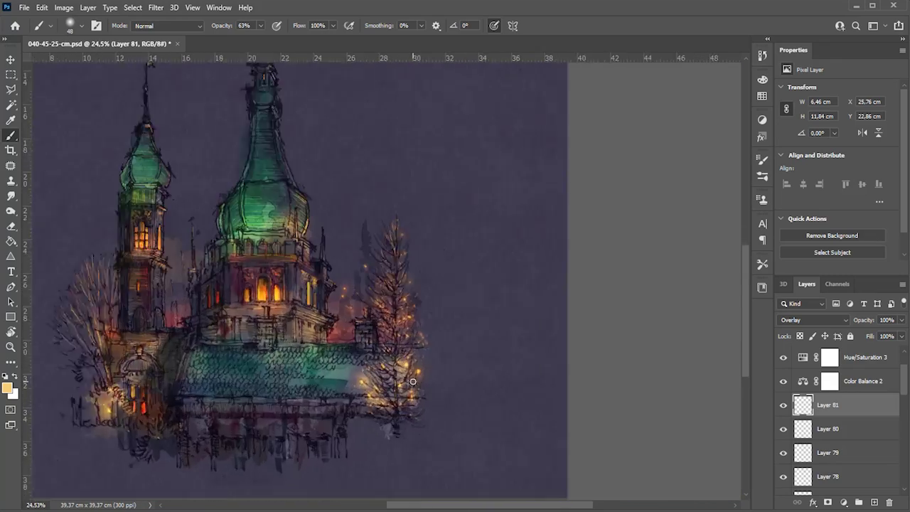
pyautogui.scroll(5, 423, 313)
# - Add a new empty layer set to Overlay blending
pyautogui.click(874, 502)
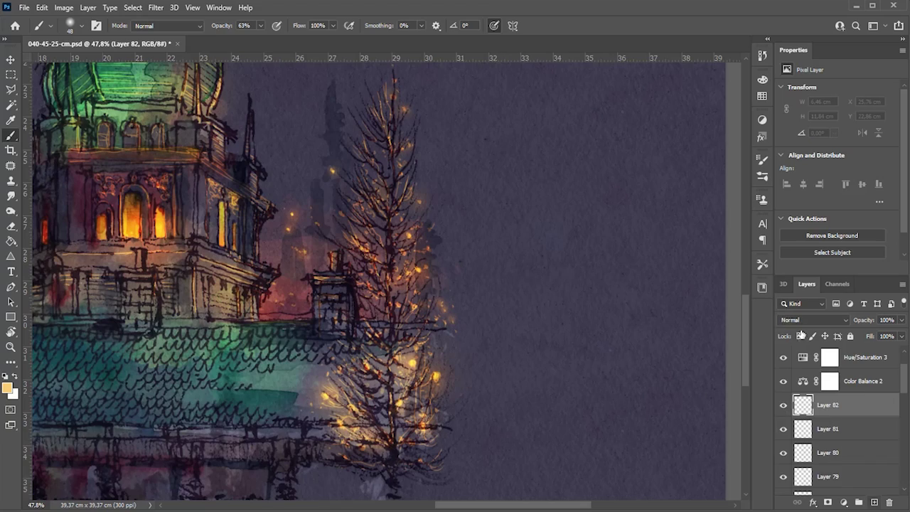
pyautogui.click(811, 320)
pyautogui.click(788, 446)
pyautogui.scroll(2, 416, 276)
pyautogui.scroll(2, 399, 263)
pyautogui.scroll(-2, 386, 252)
pyautogui.scroll(-1, 395, 320)
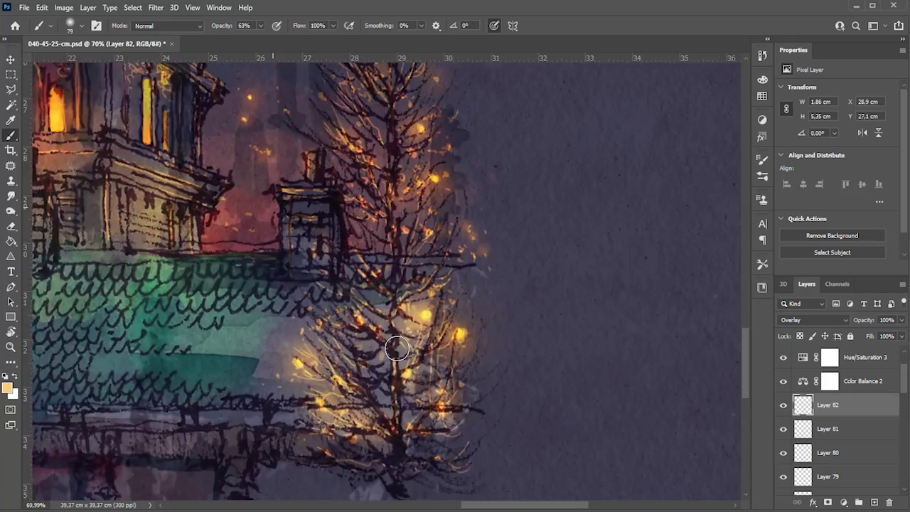
pyautogui.scroll(-1, 398, 370)
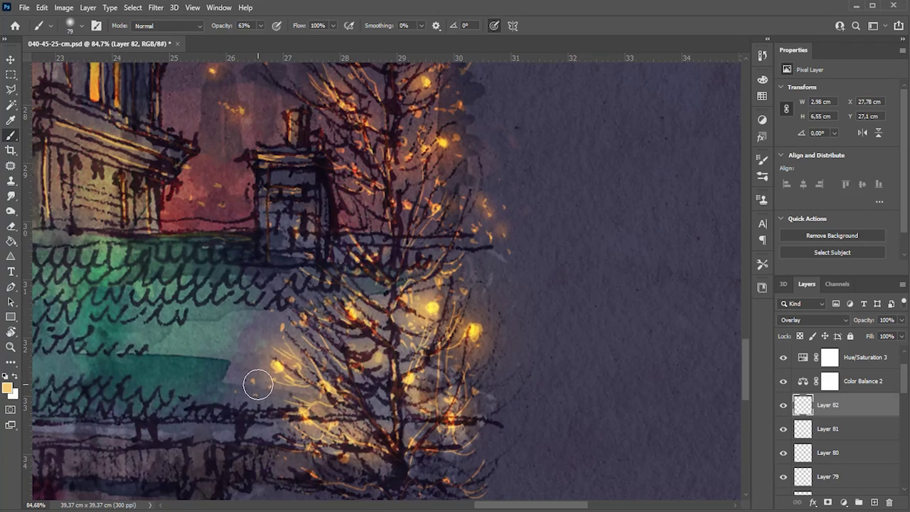
pyautogui.scroll(3, 299, 320)
pyautogui.scroll(2, 345, 298)
pyautogui.scroll(-2, 349, 339)
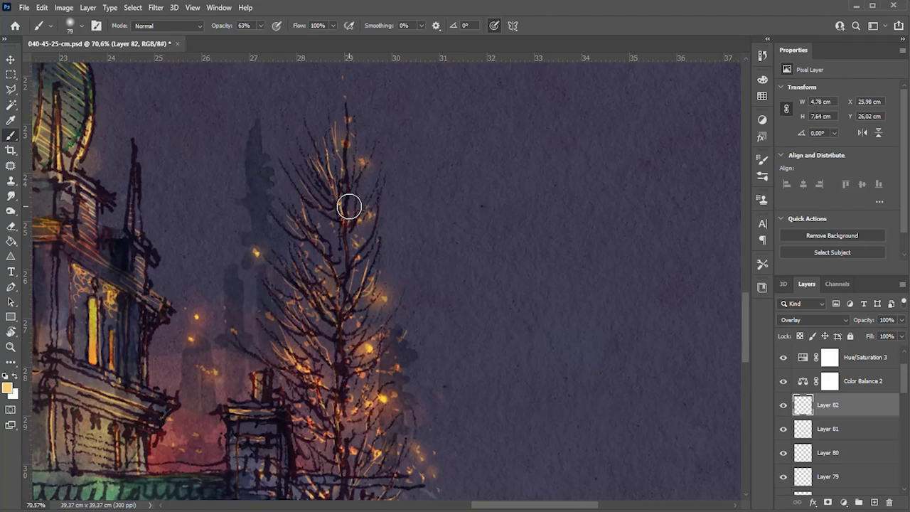
# - Set the brush size to 23
pyautogui.rightClick(364, 270)
pyautogui.write('23')
pyautogui.press('Return')
# - Add another empty layer for the lights and pick red as the paint colour
pyautogui.click(363, 160)
pyautogui.click(875, 502)
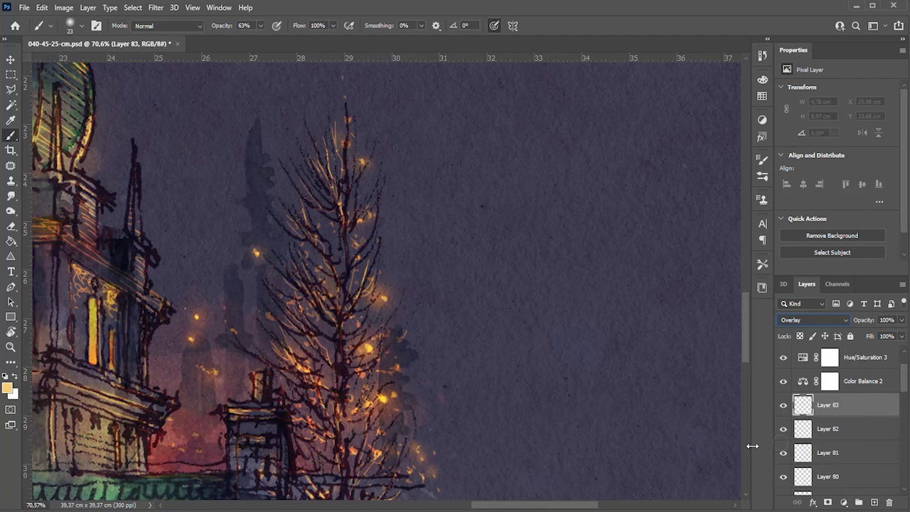
pyautogui.click(7, 388)
pyautogui.click(590, 429)
pyautogui.click(694, 282)
pyautogui.click(383, 300)
# - Dot red lights throughout the tree, from the treetop down to its base
pyautogui.click(359, 370)
pyautogui.click(305, 366)
pyautogui.click(274, 367)
pyautogui.click(233, 334)
pyautogui.click(311, 231)
pyautogui.click(354, 241)
pyautogui.click(359, 220)
pyautogui.click(345, 138)
pyautogui.click(413, 450)
pyautogui.click(364, 402)
pyautogui.click(318, 469)
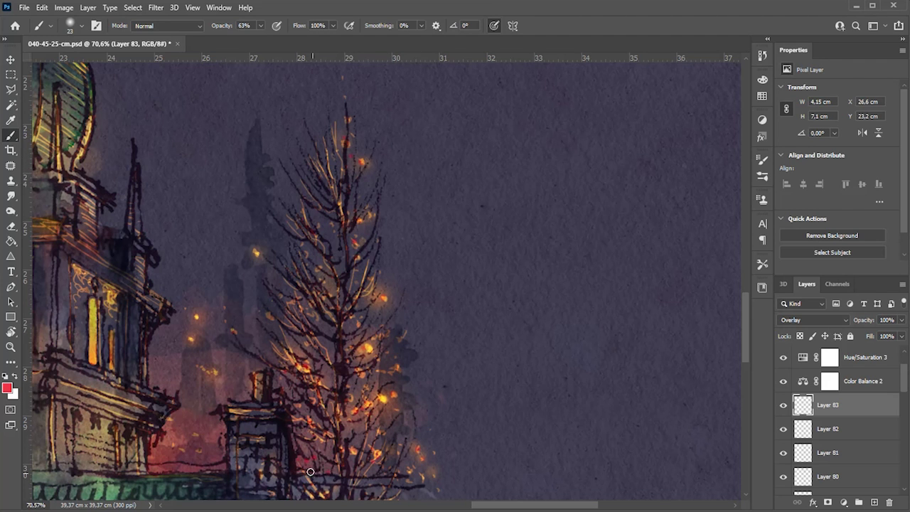
pyautogui.scroll(-3, 457, 213)
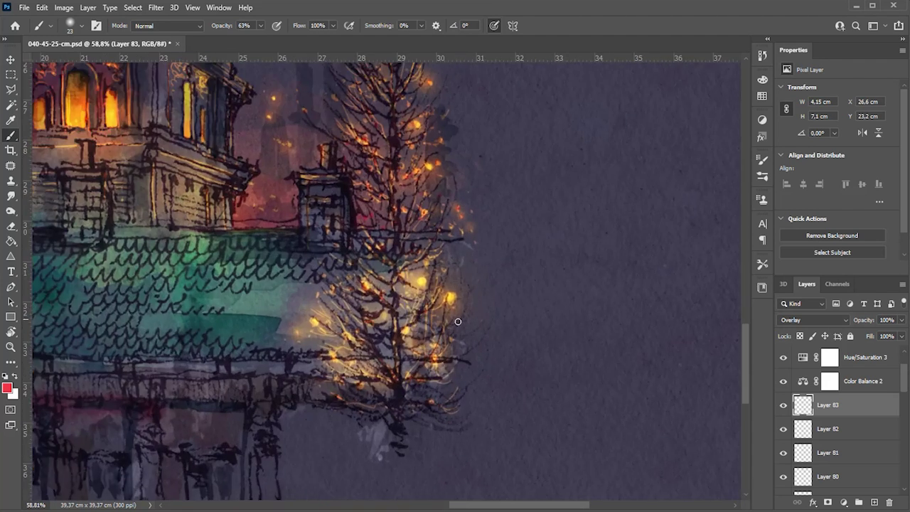
pyautogui.click(446, 297)
pyautogui.click(403, 331)
pyautogui.click(332, 353)
pyautogui.click(291, 327)
pyautogui.scroll(-2, 372, 346)
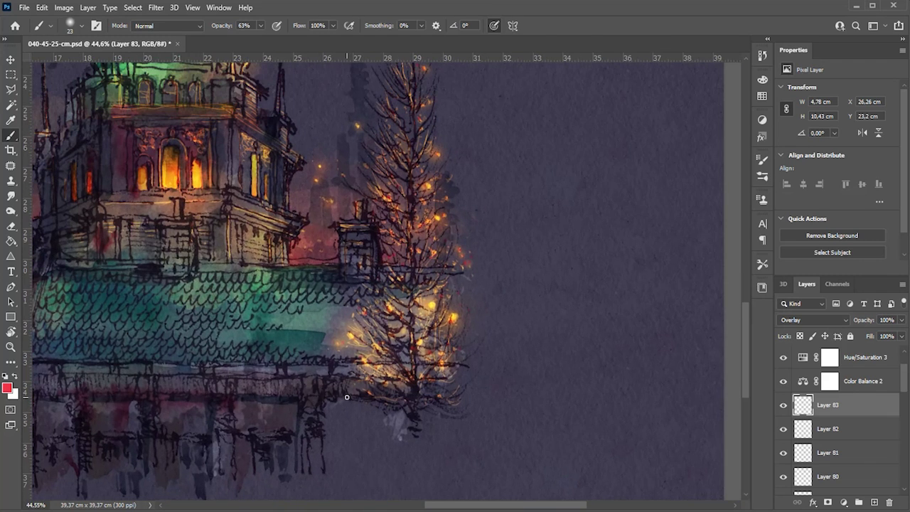
# - Switch the paint colour to light cyan and brush a faint stroke near the tree base
pyautogui.click(7, 387)
pyautogui.click(593, 363)
pyautogui.click(693, 285)
pyautogui.moveTo(446, 377); pyautogui.dragTo(421, 390)
pyautogui.scroll(-5, 402, 448)
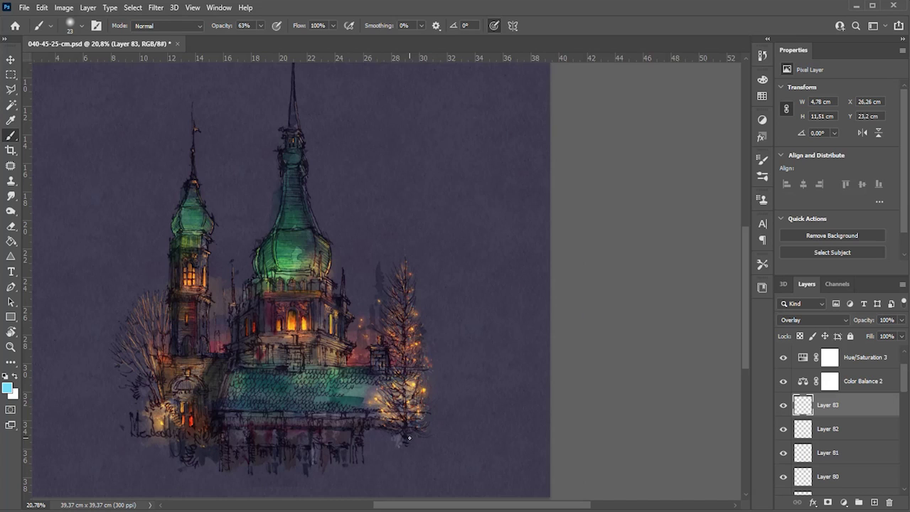
pyautogui.scroll(3, 390, 379)
pyautogui.scroll(2, 389, 380)
# - On a new Overlay layer, dot cyan lights across the lower tree
pyautogui.click(874, 502)
pyautogui.click(814, 320)
pyautogui.click(788, 445)
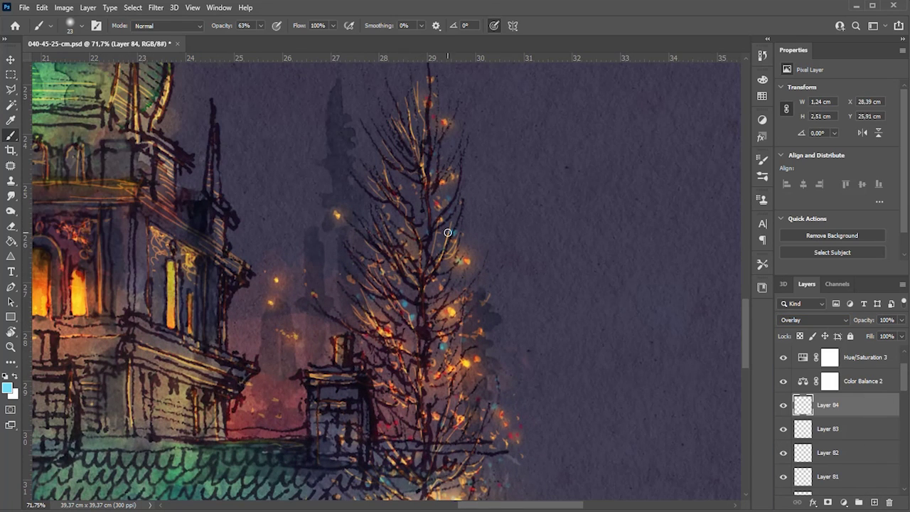
pyautogui.click(493, 408)
pyautogui.click(503, 480)
pyautogui.click(489, 464)
pyautogui.click(475, 485)
pyautogui.click(389, 483)
pyautogui.click(373, 482)
pyautogui.click(404, 411)
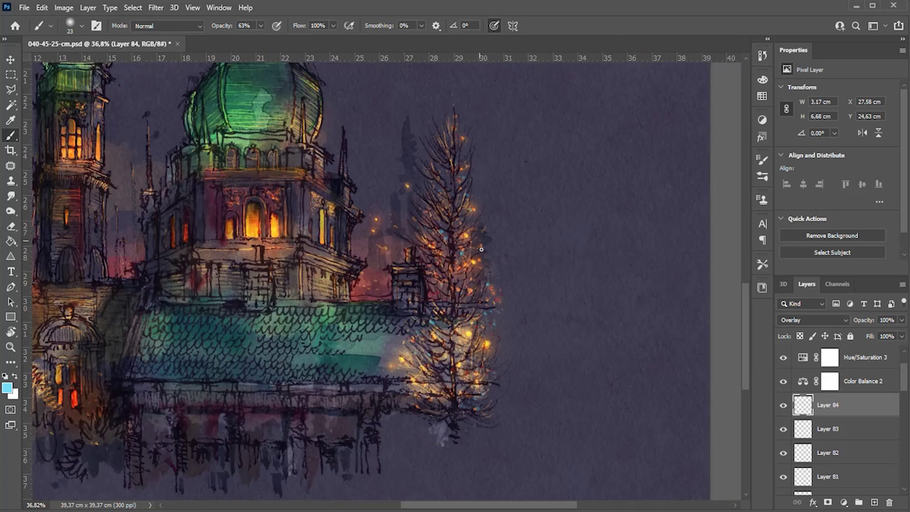
# - Add more cyan dots on the tree's right side and left of its base
pyautogui.scroll(-2, 399, 179)
pyautogui.click(403, 280)
pyautogui.click(391, 385)
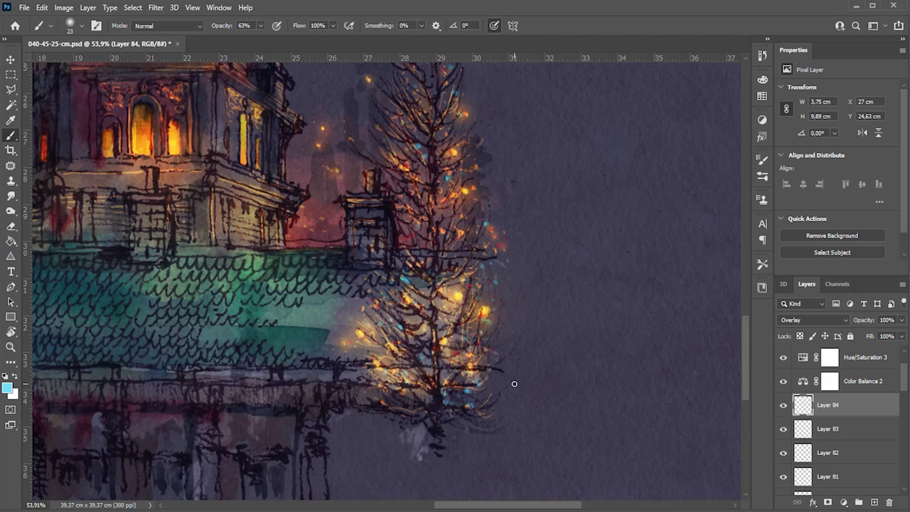
pyautogui.scroll(-3, 445, 404)
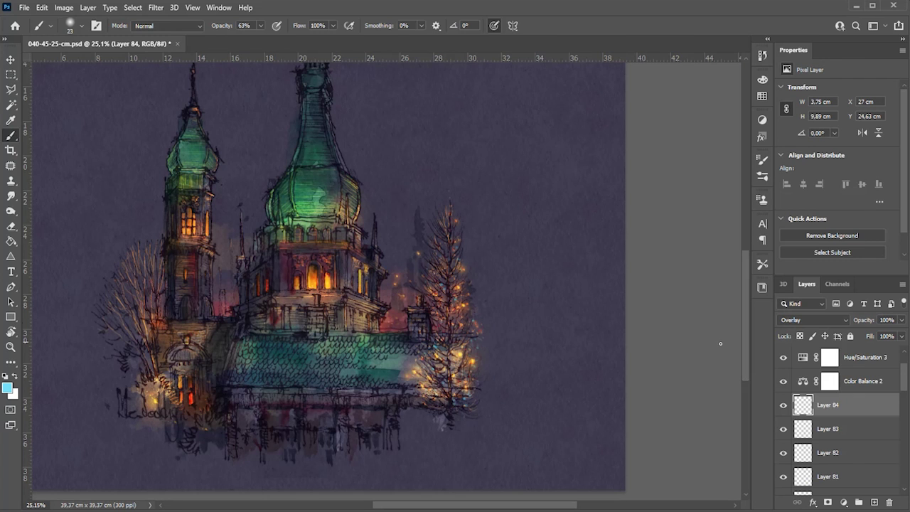
pyautogui.scroll(-3, 849, 452)
pyautogui.scroll(-2, 850, 452)
# - Group tree-light Layers 77 through 81 into Group 2 with Ctrl+G
pyautogui.keyDown('shift'); pyautogui.click(853, 455); pyautogui.keyUp('shift')
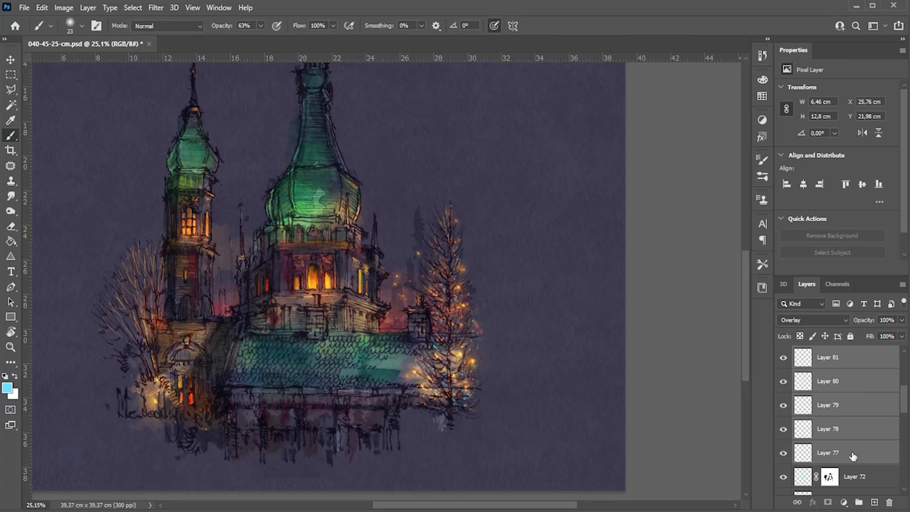
pyautogui.hotkey('ctrl', 'g')
pyautogui.scroll(-2, 425, 429)
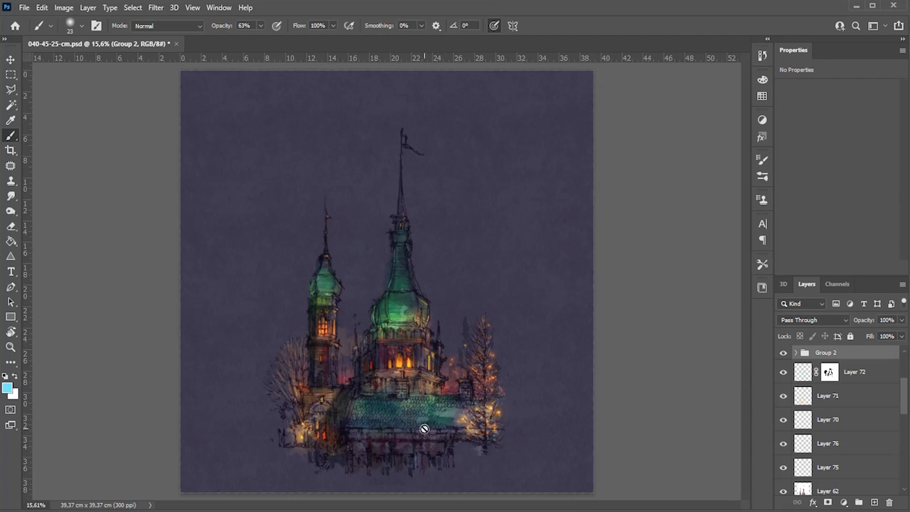
pyautogui.scroll(1, 525, 439)
pyautogui.scroll(-1, 525, 439)
pyautogui.scroll(1, 499, 451)
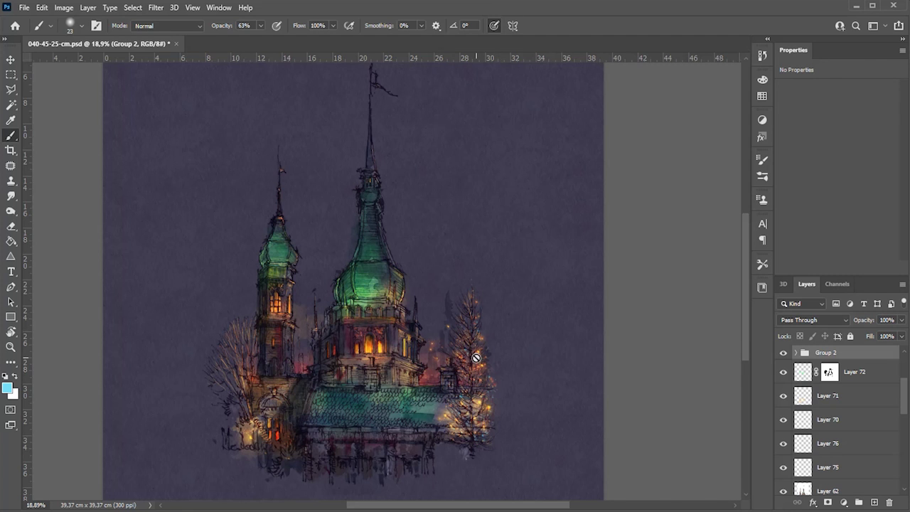
pyautogui.scroll(2, 470, 285)
# - Expand Group 2, pick light yellow, and step the active layer to Layer 79
pyautogui.click(796, 353)
pyautogui.click(846, 372)
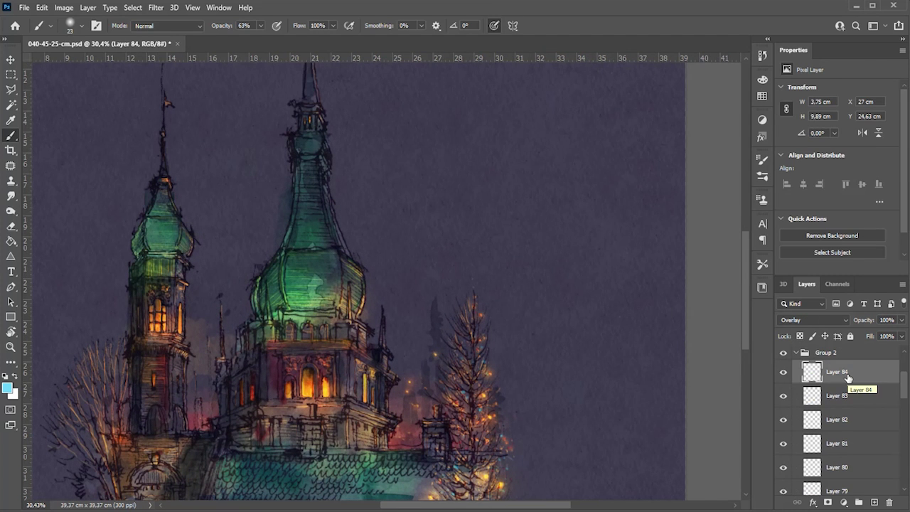
pyautogui.hotkey('alt', '[')
pyautogui.hotkey('alt', '[')
pyautogui.hotkey('alt', '[')
pyautogui.hotkey('alt', '[')
pyautogui.hotkey('alt', '[')
pyautogui.hotkey('alt', '[')
pyautogui.hotkey('alt', '[')
pyautogui.scroll(3, 487, 344)
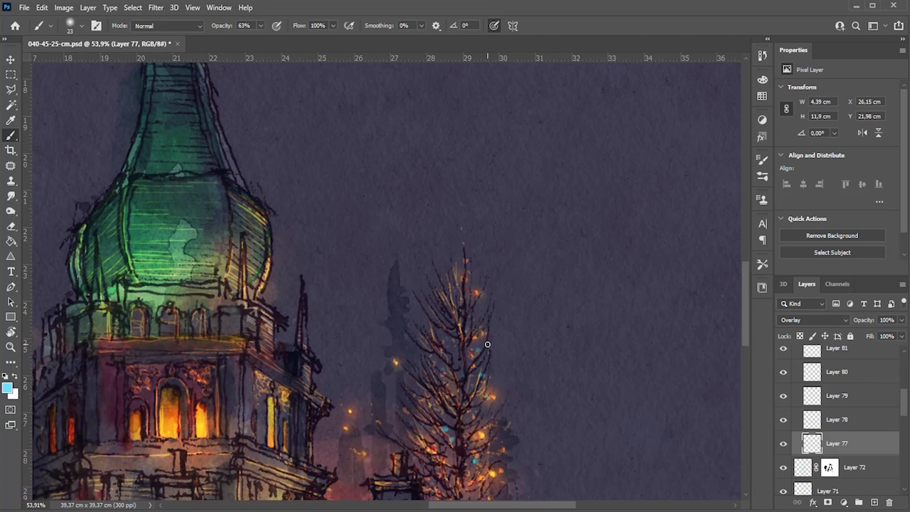
pyautogui.click(13, 391)
pyautogui.click(501, 293)
pyautogui.press('Return')
pyautogui.hotkey('alt', ']')
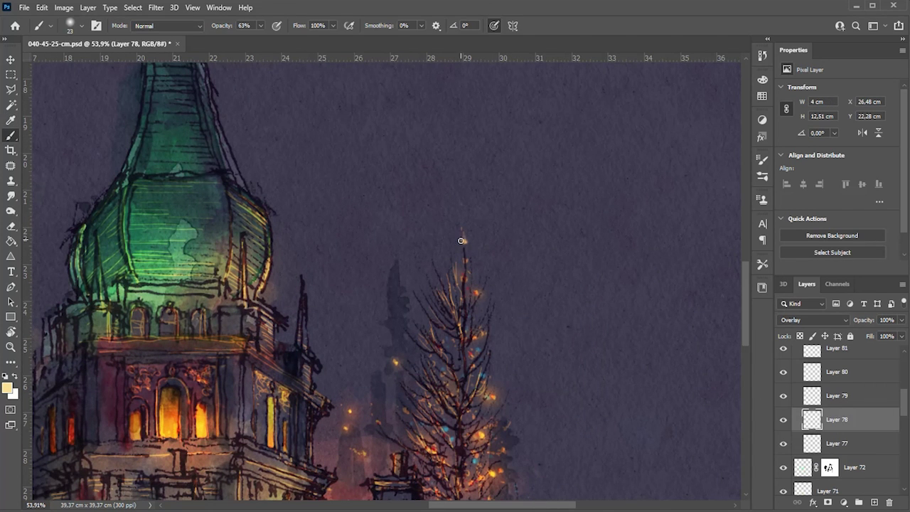
pyautogui.hotkey('alt', ']')
pyautogui.hotkey('alt', ']')
pyautogui.hotkey('alt', ']')
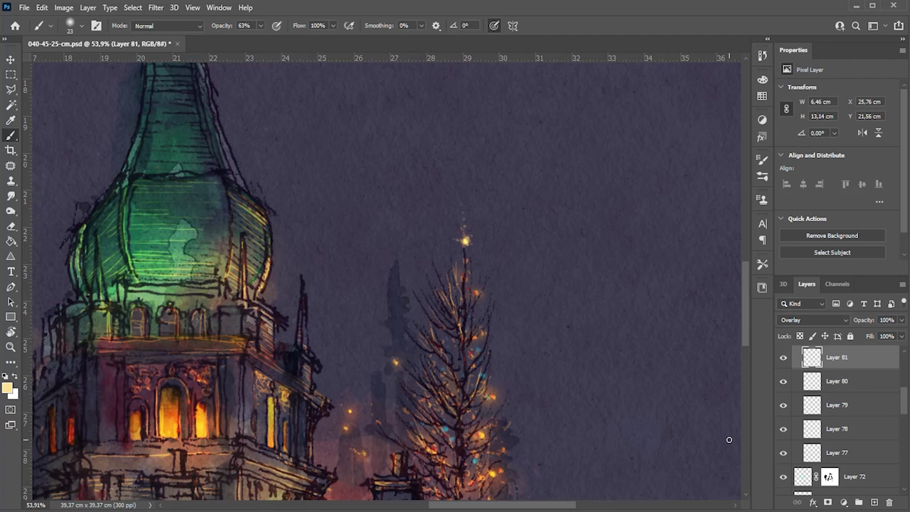
# - Pick orange and paint a glowing star at the treetop on Layer 82
pyautogui.scroll(1, 899, 393)
pyautogui.scroll(1, 899, 394)
pyautogui.scroll(1, 899, 393)
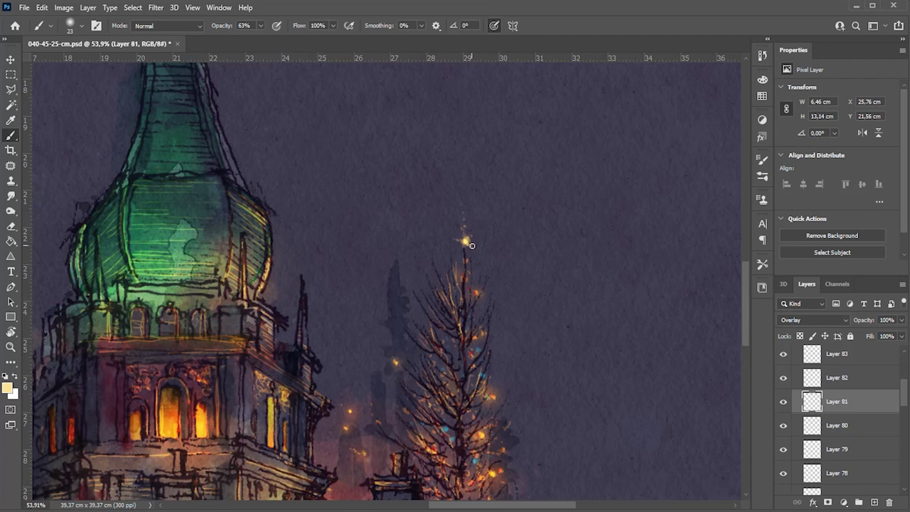
pyautogui.click(7, 388)
pyautogui.click(593, 429)
pyautogui.click(562, 305)
pyautogui.click(695, 283)
pyautogui.click(789, 374)
pyautogui.click(468, 240)
pyautogui.click(466, 217)
pyautogui.scroll(-5, 471, 349)
pyautogui.scroll(3, 519, 301)
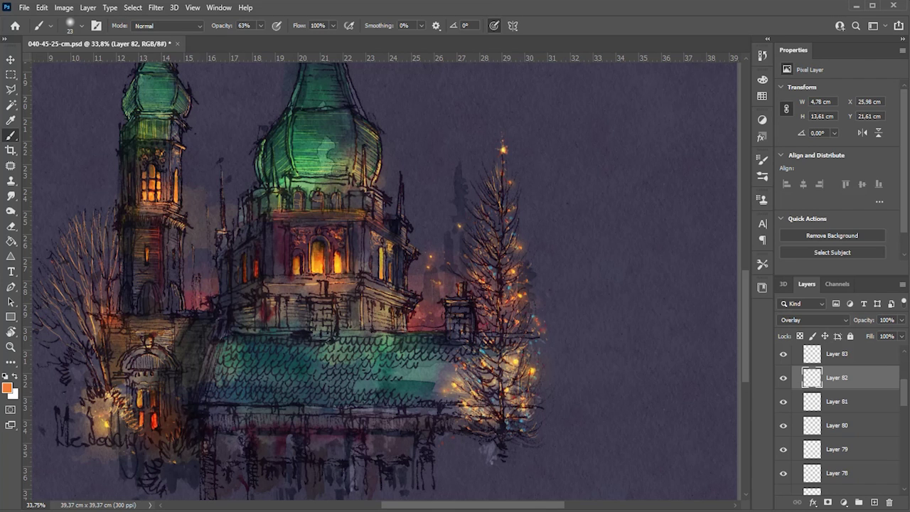
pyautogui.scroll(-3, 455, 416)
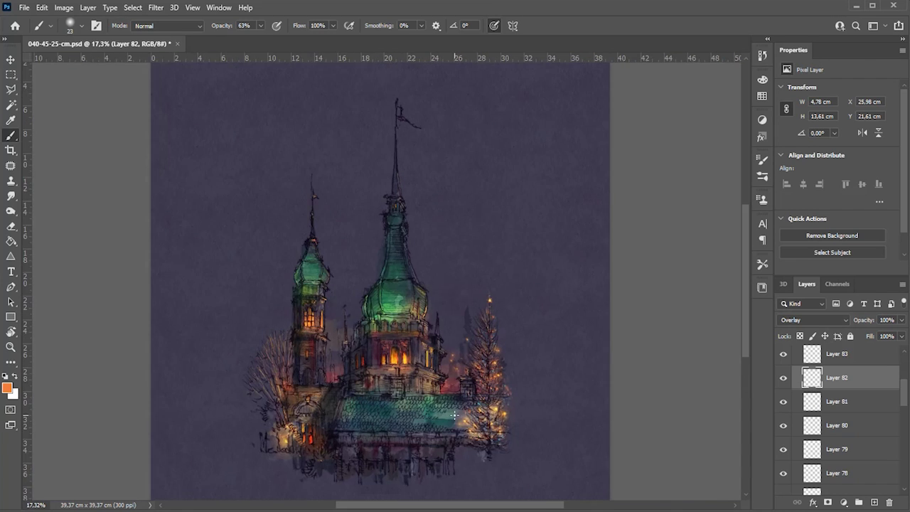